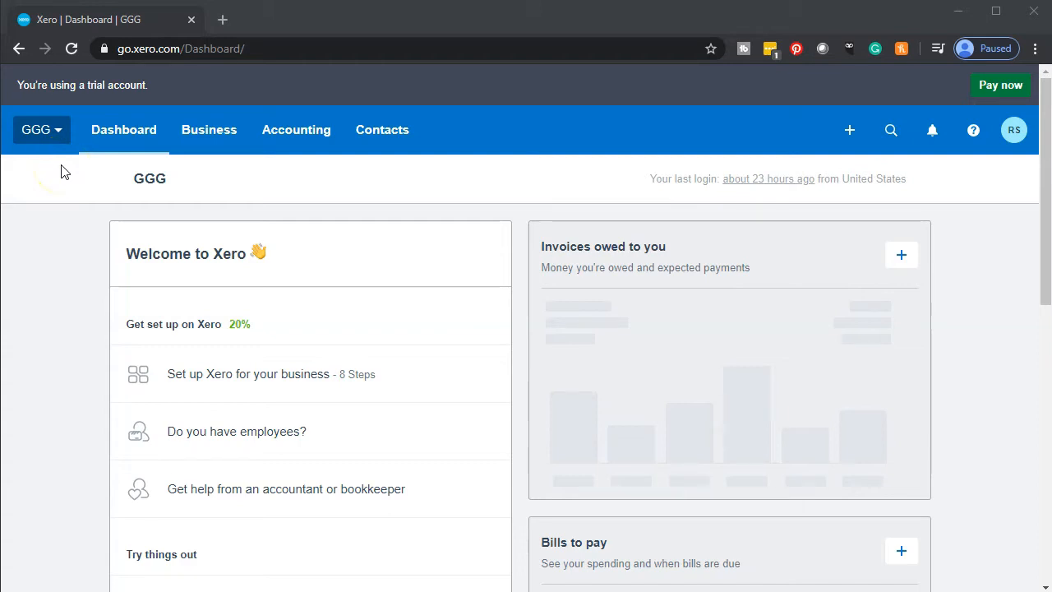
Step: Open the Balance Sheet report and duplicate its browser tab
click(265, 154)
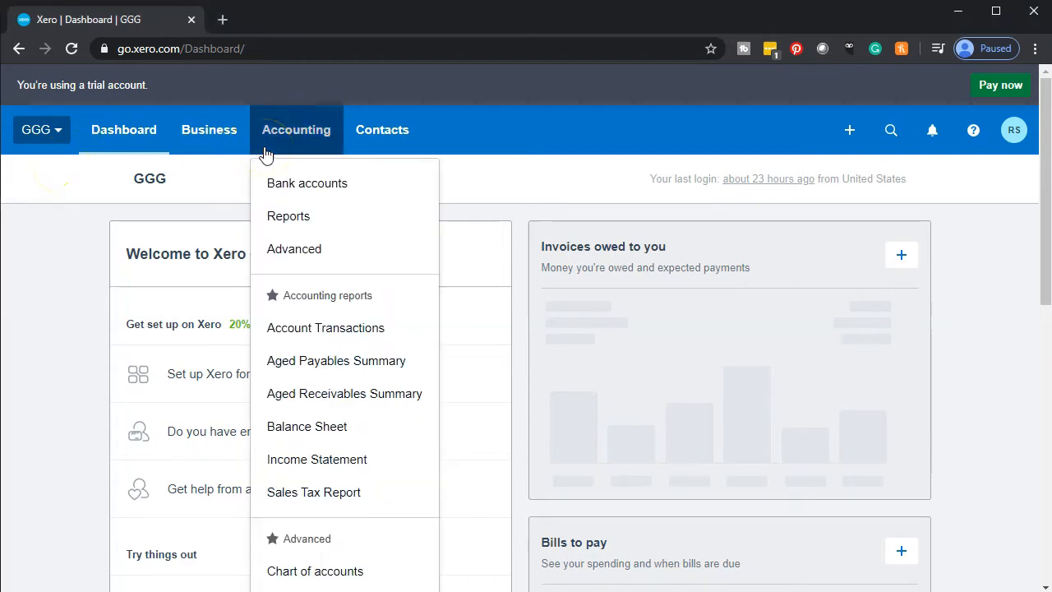
click(319, 427)
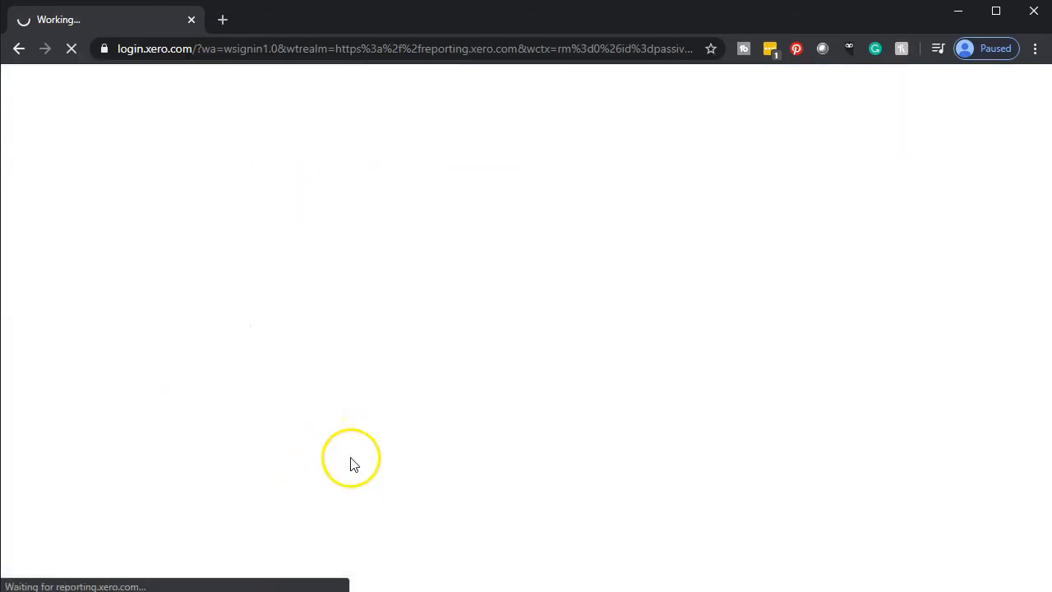
right_click(140, 25)
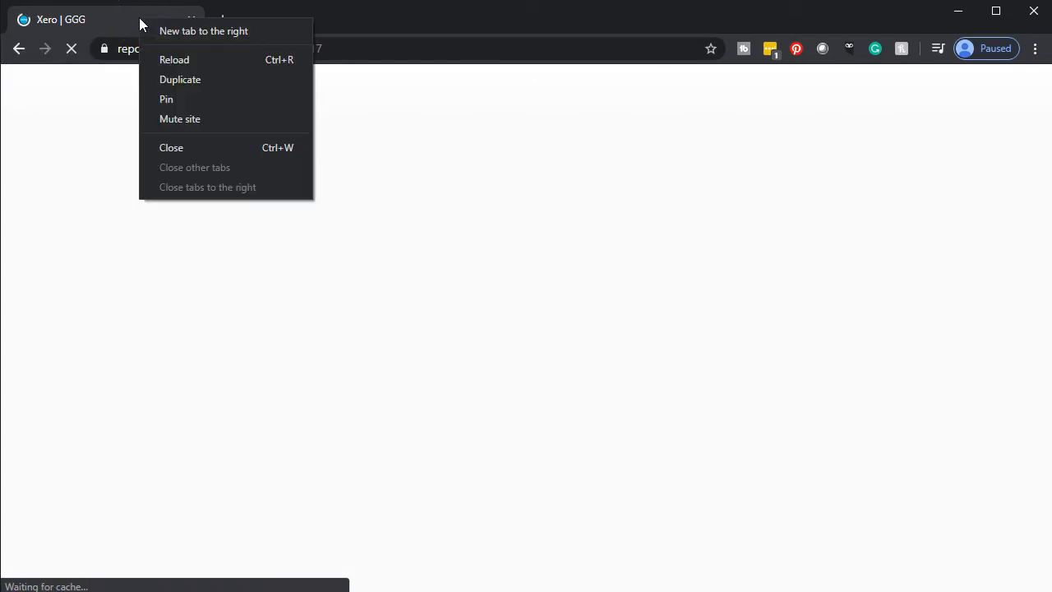
click(185, 86)
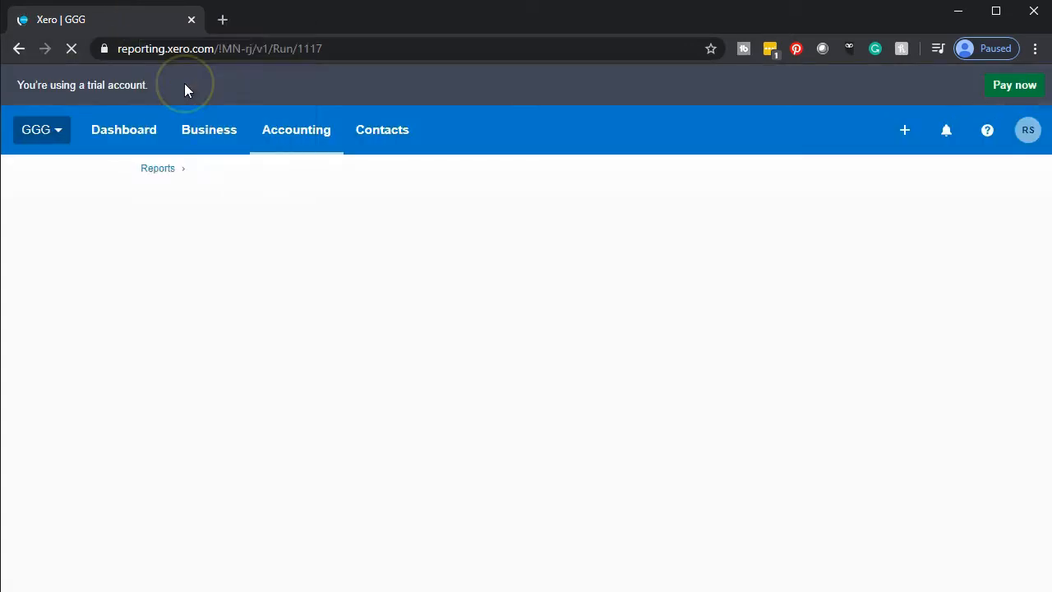
Step: Open the Income Statement report in the original browser tab and duplicate that tab
click(125, 26)
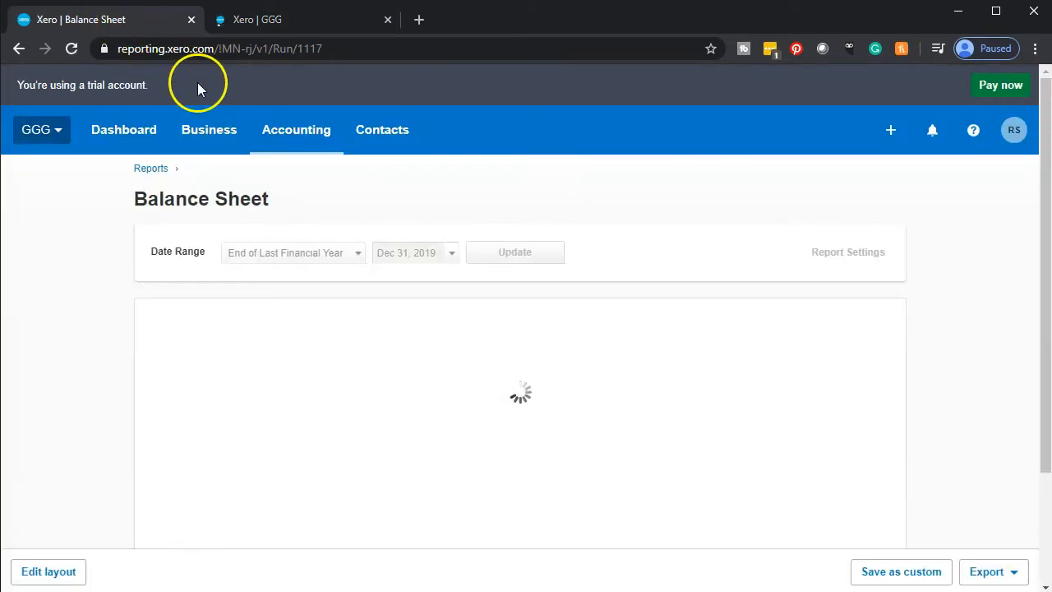
click(304, 133)
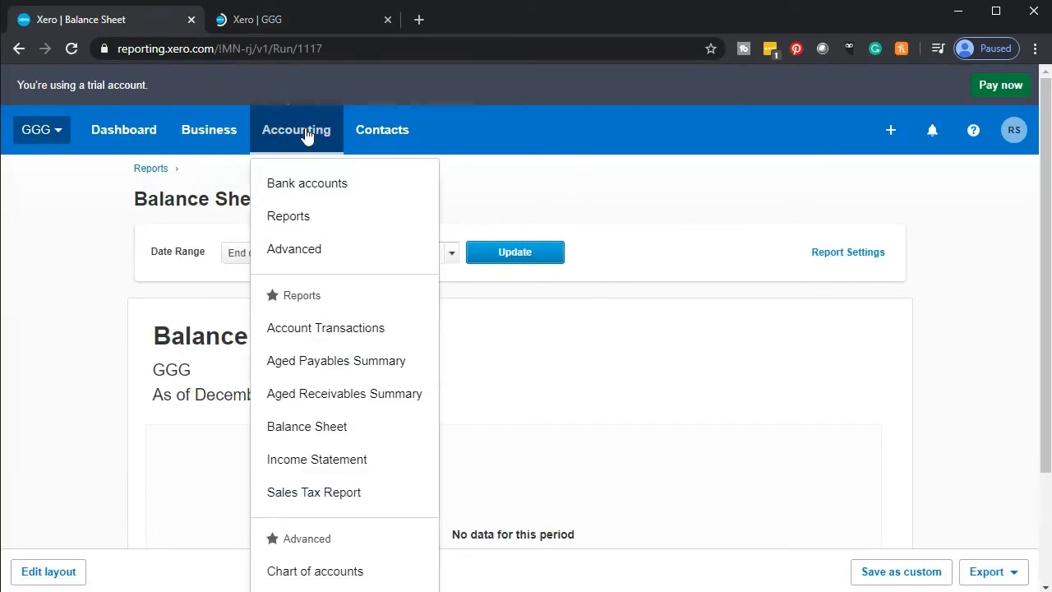
click(337, 467)
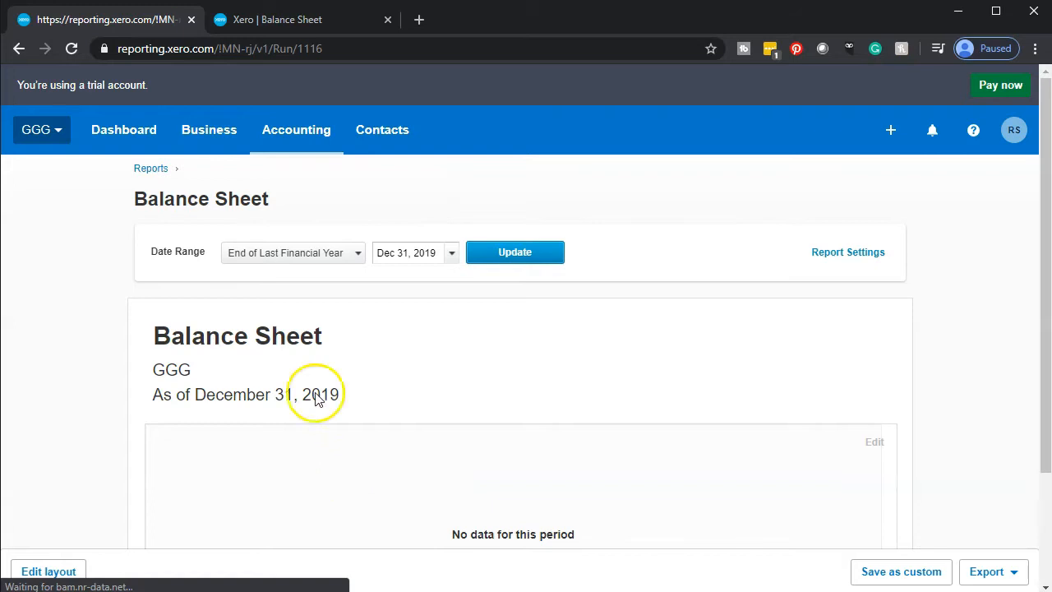
right_click(148, 22)
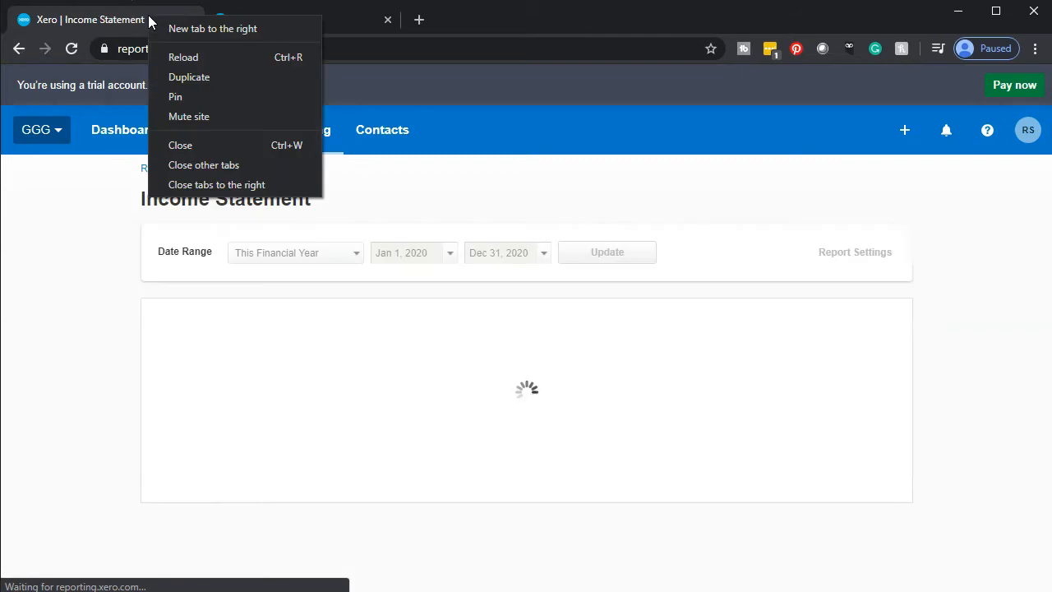
click(180, 81)
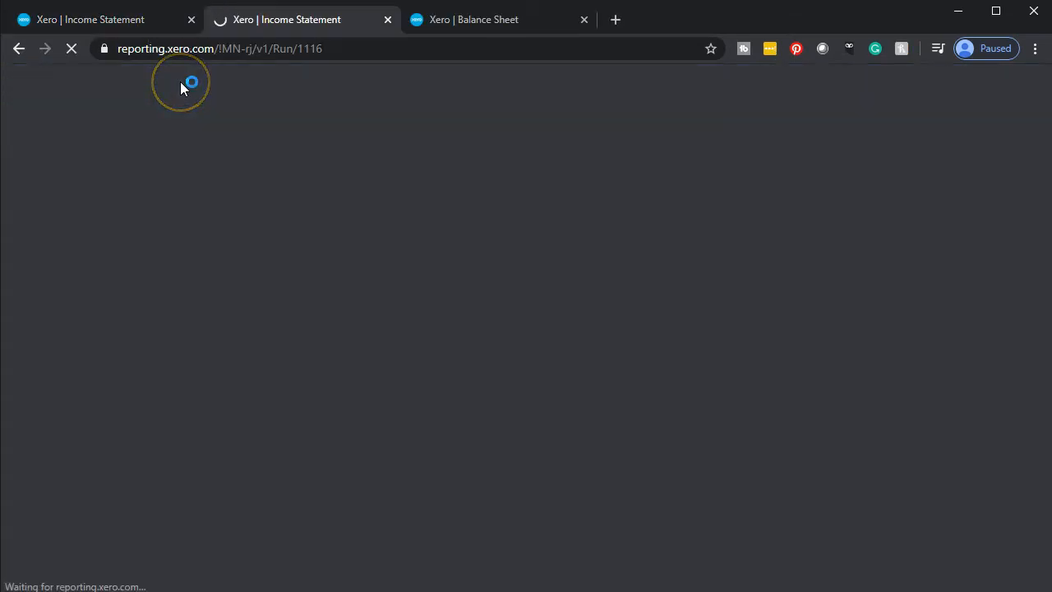
Step: Open the Bank Reconciliation Summary from the full reports list in the original tab and duplicate that tab
click(132, 23)
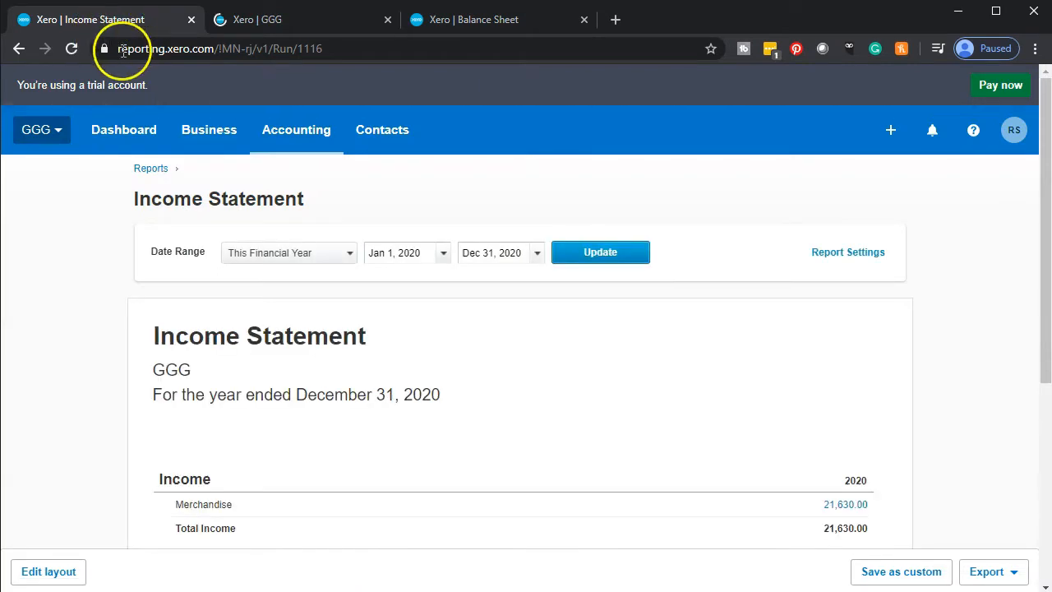
click(325, 144)
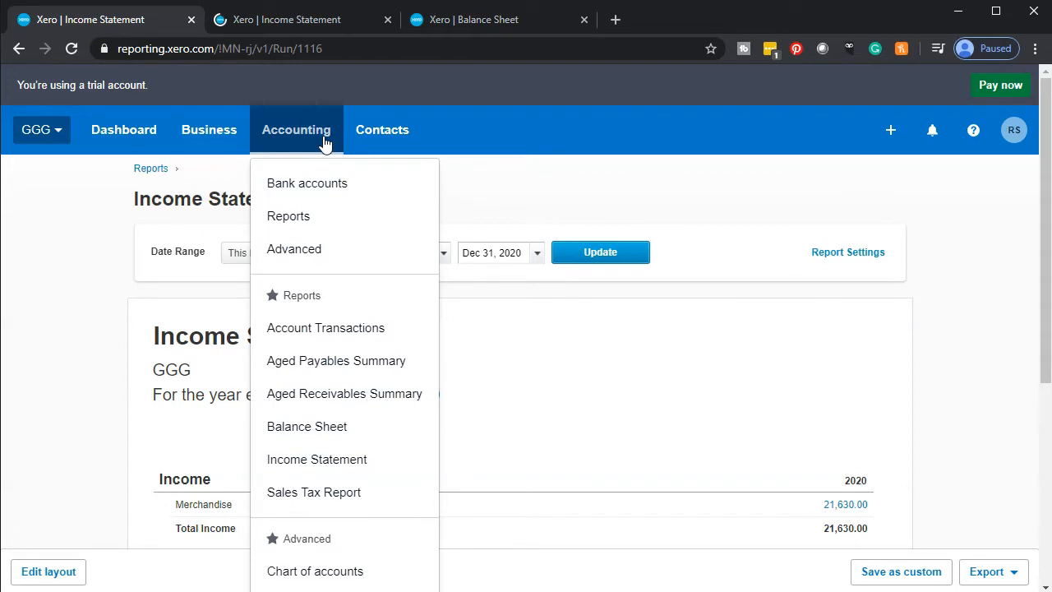
click(335, 228)
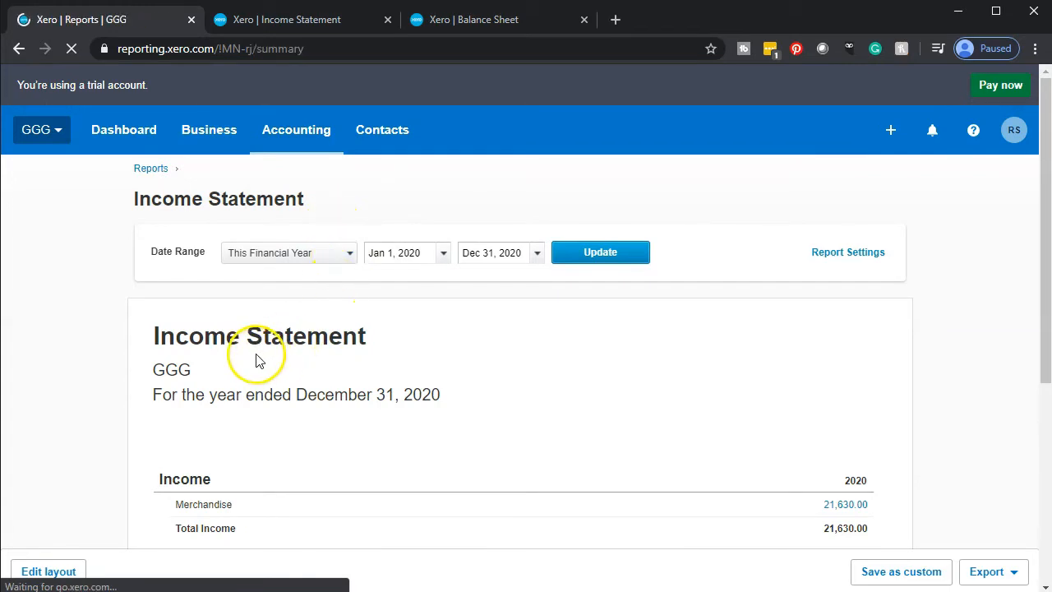
scroll(136, 382, down, 6)
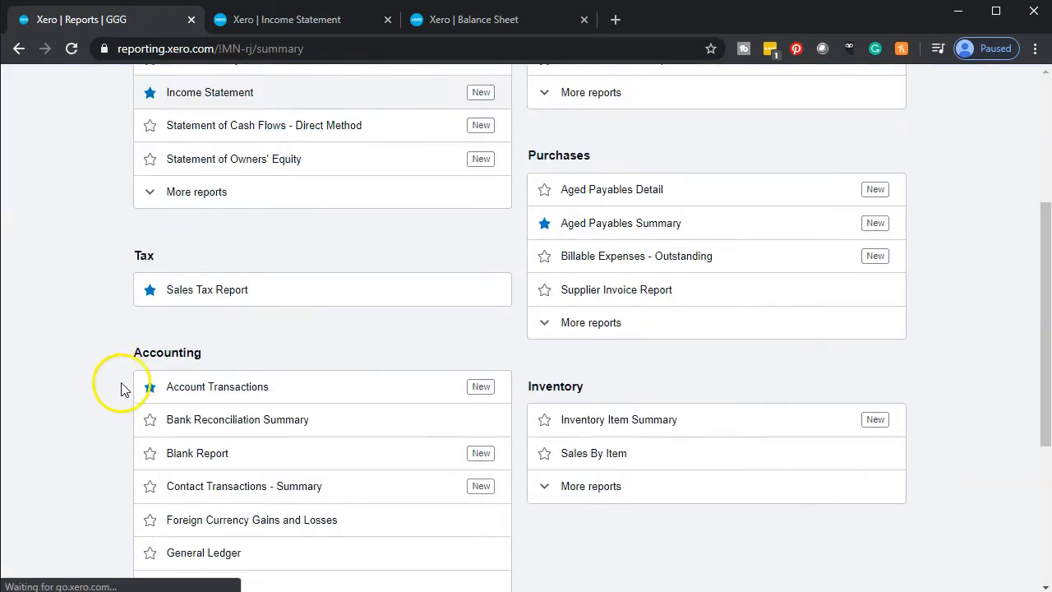
scroll(97, 390, down, 1)
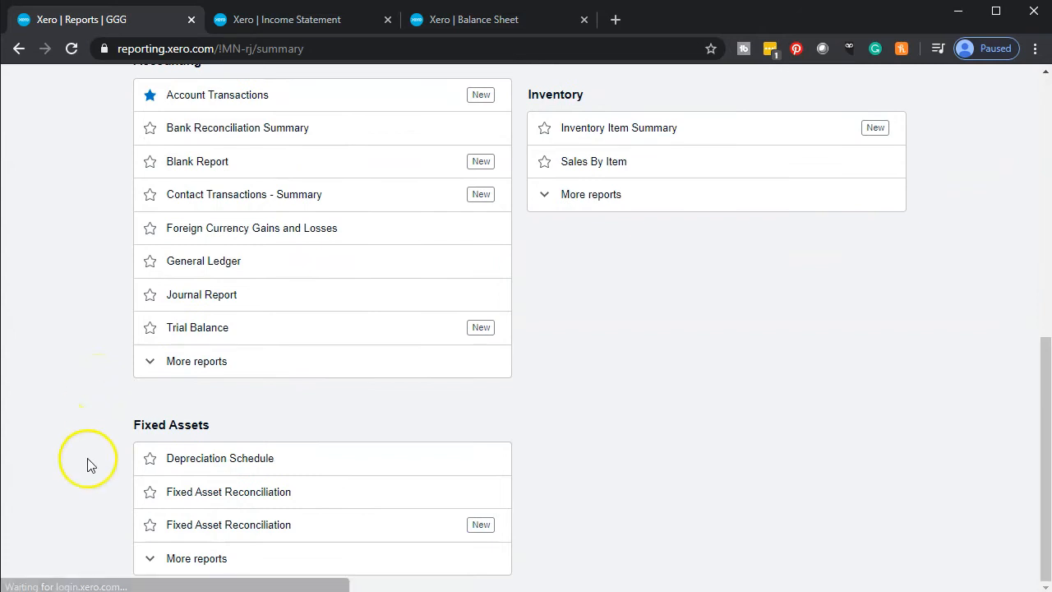
scroll(90, 465, up, 1)
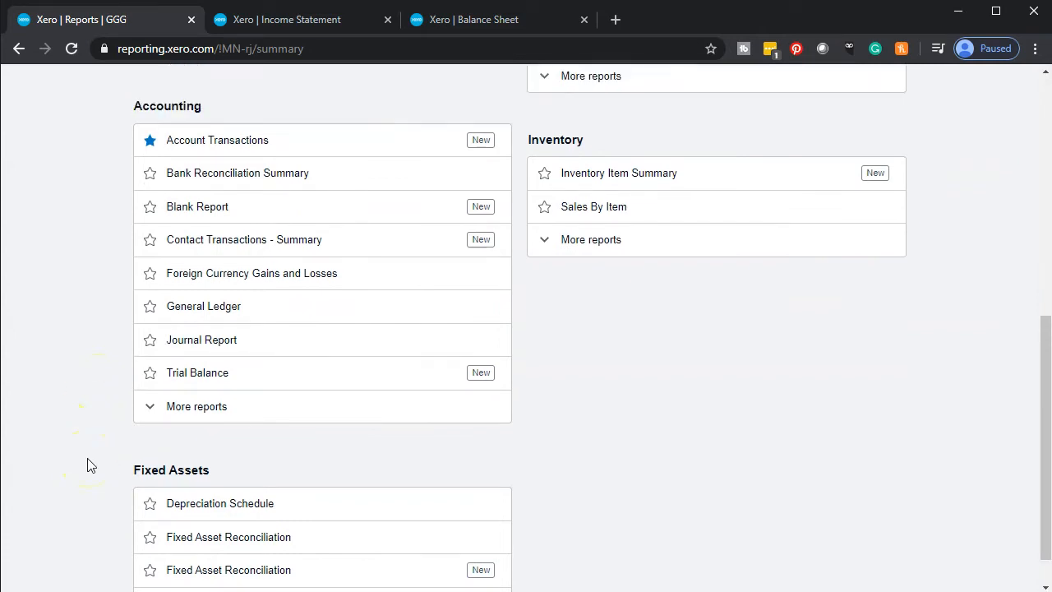
click(265, 216)
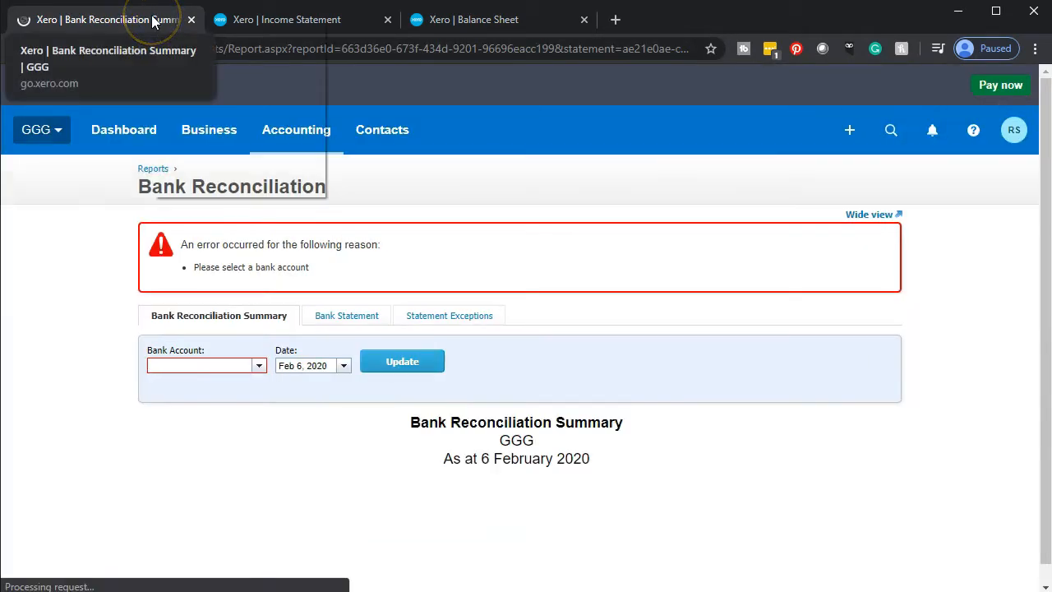
right_click(152, 20)
click(182, 76)
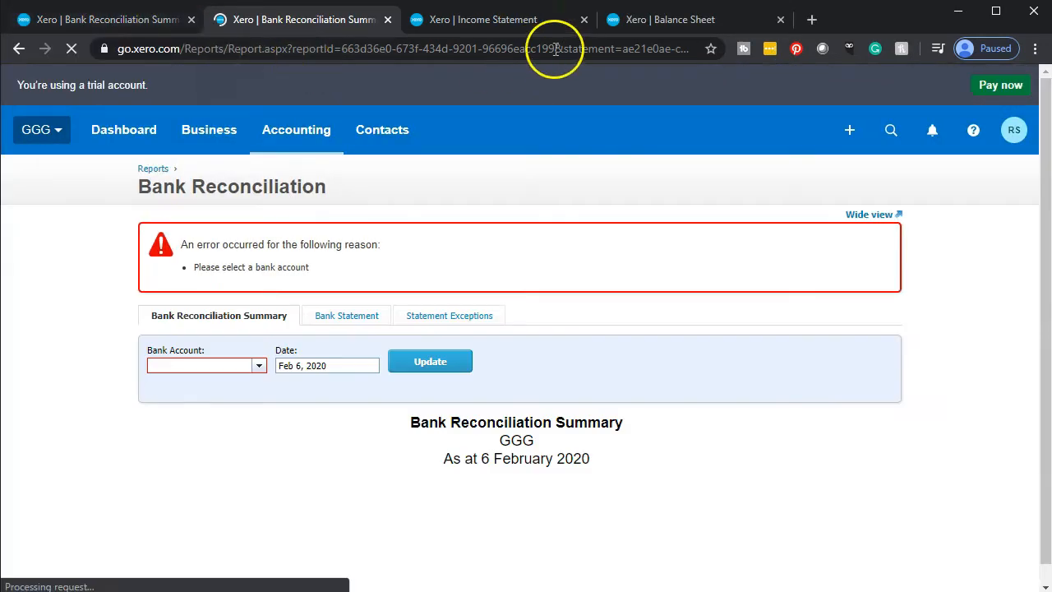
Step: Set the Balance Sheet's date to Apr 30, 2020 and update the report
click(657, 27)
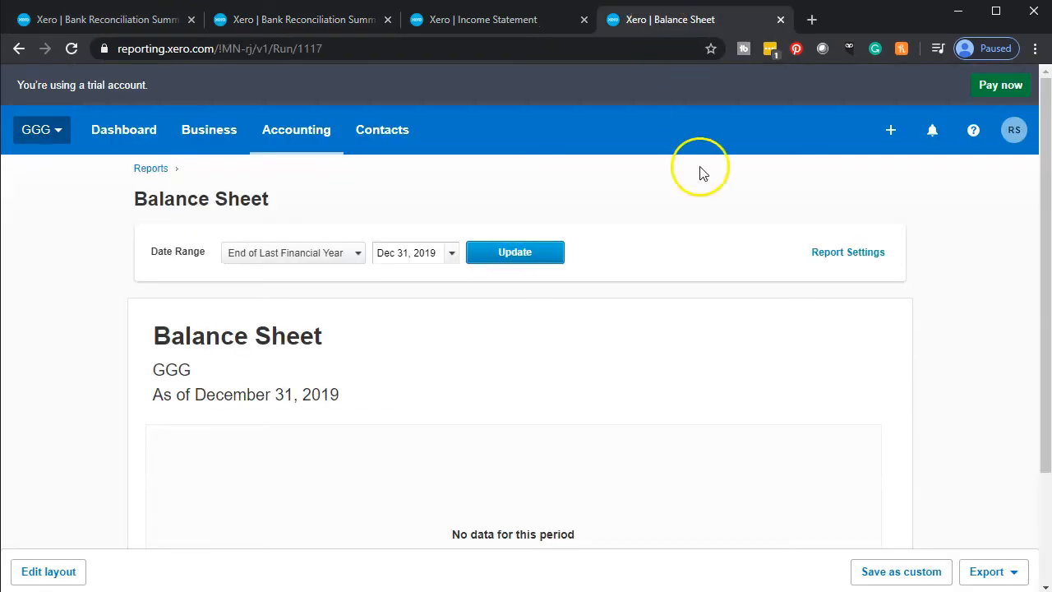
scroll(725, 249, down, 1)
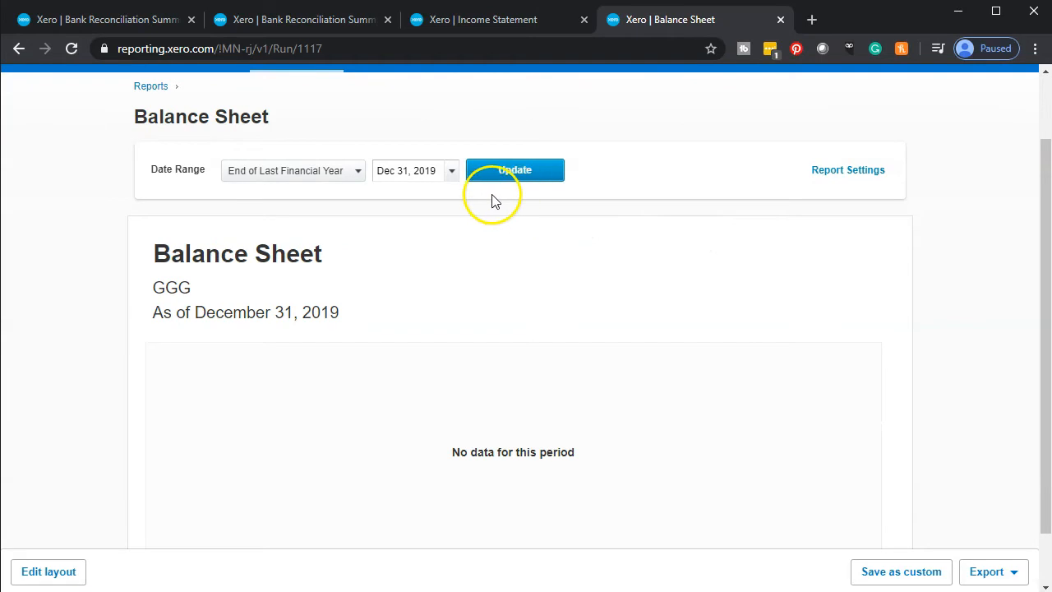
scroll(470, 185, down, 1)
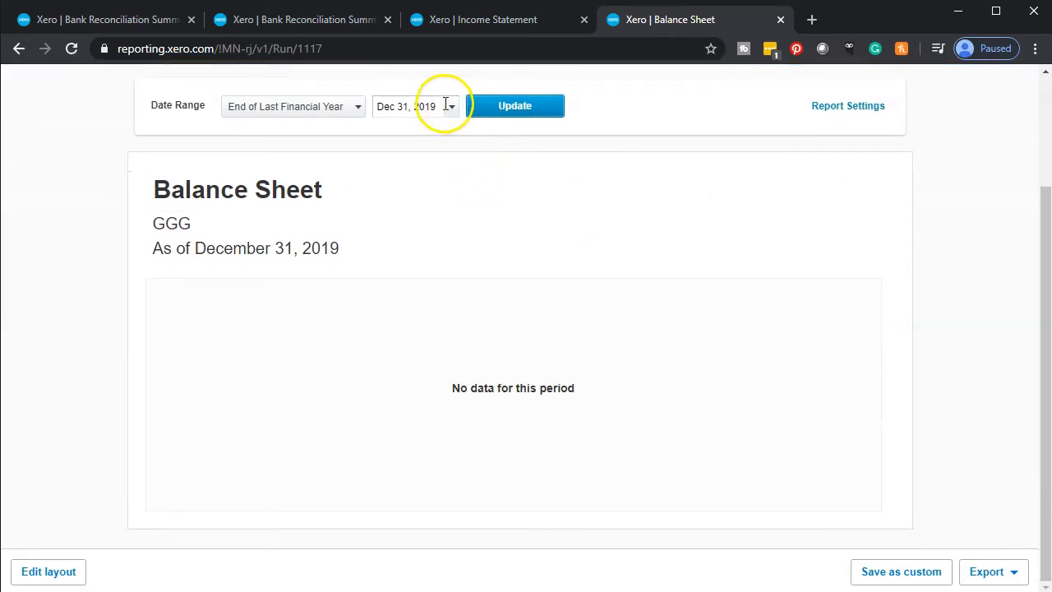
click(450, 109)
click(629, 136)
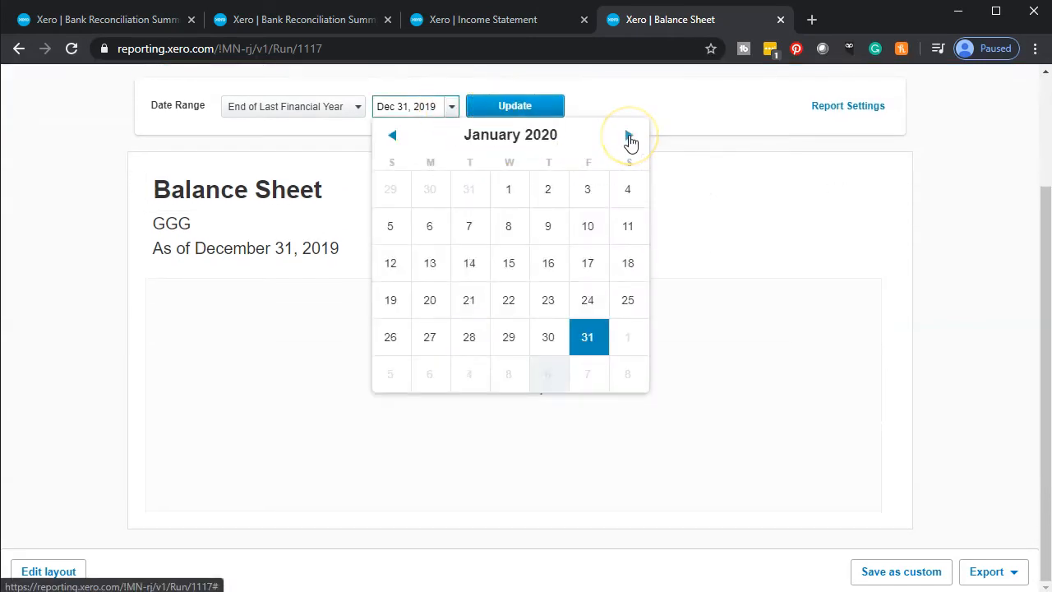
click(628, 137)
click(628, 136)
click(629, 136)
click(548, 337)
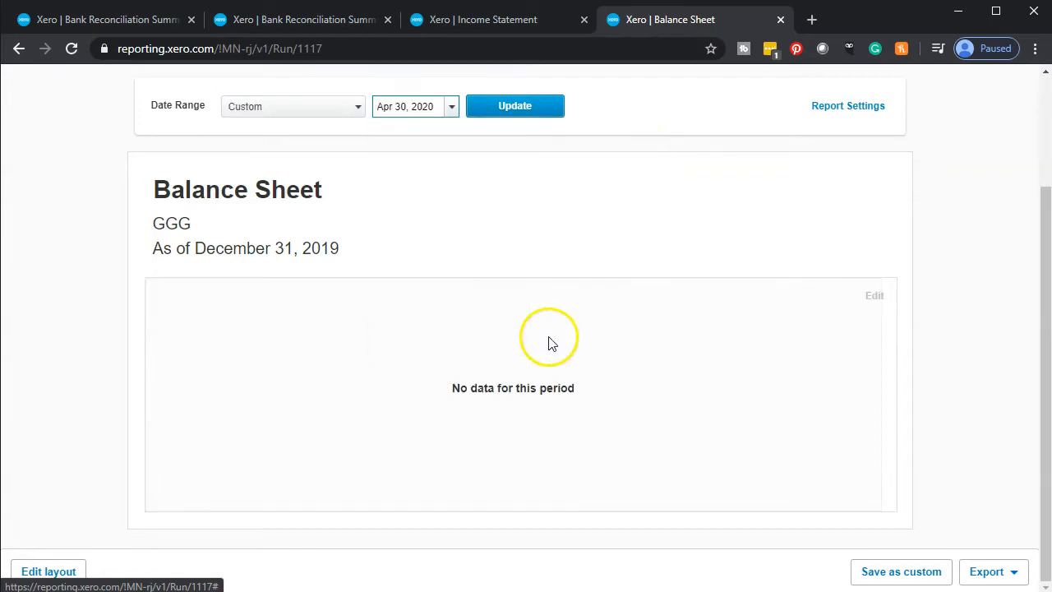
click(514, 106)
scroll(496, 132, down, 1)
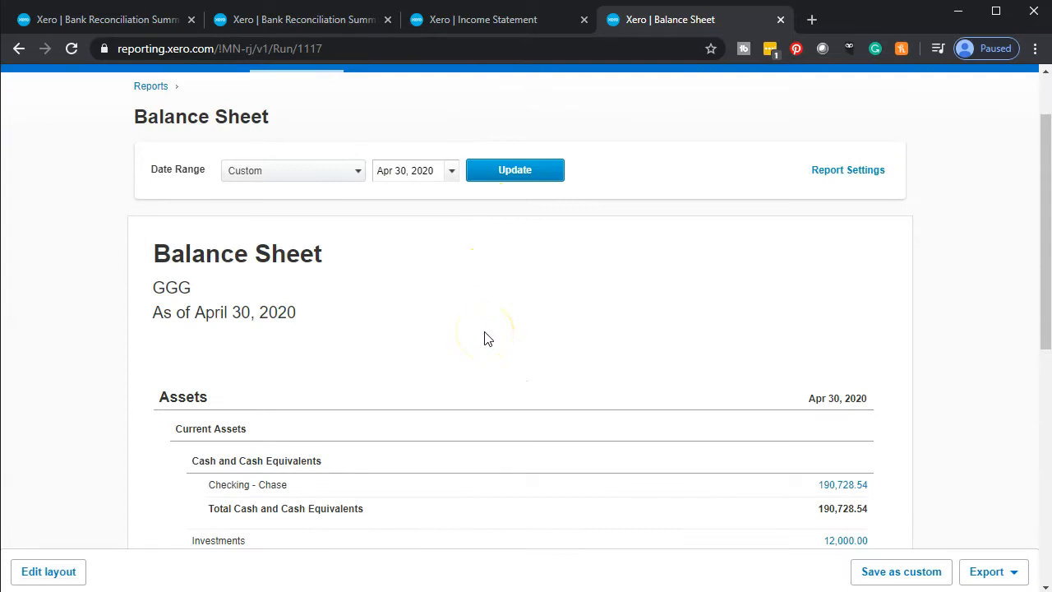
scroll(484, 337, down, 1)
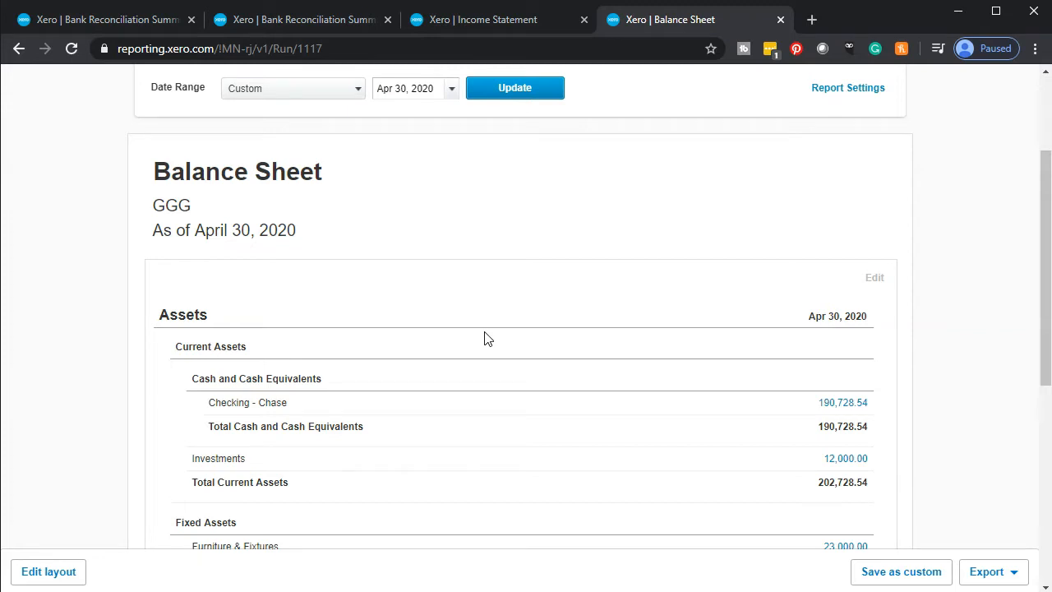
Step: Set the Income Statement's end date to Apr 30, 2020 and update the report
click(440, 19)
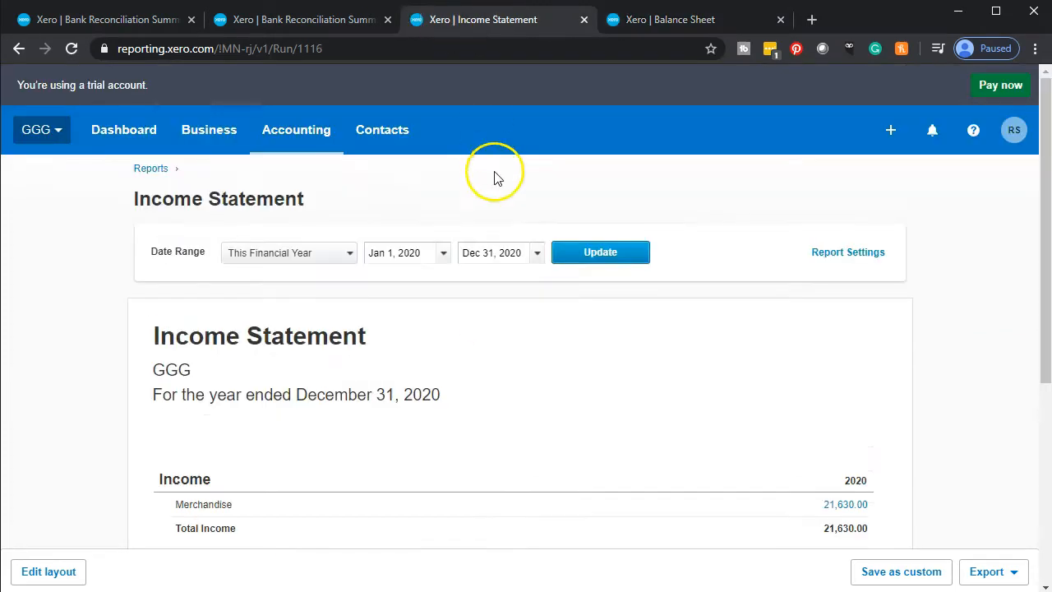
scroll(492, 345, down, 1)
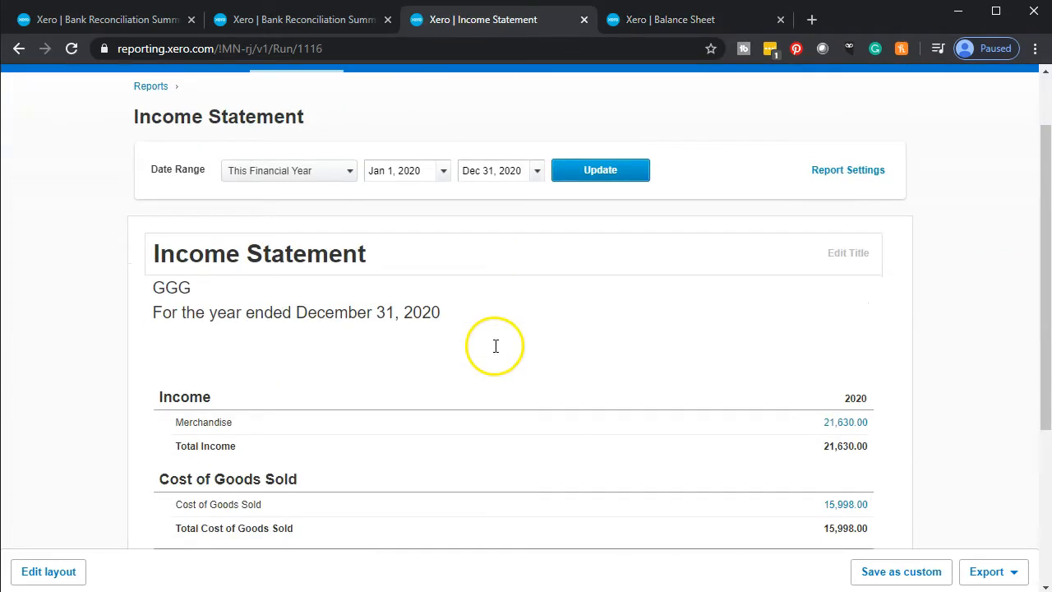
click(538, 172)
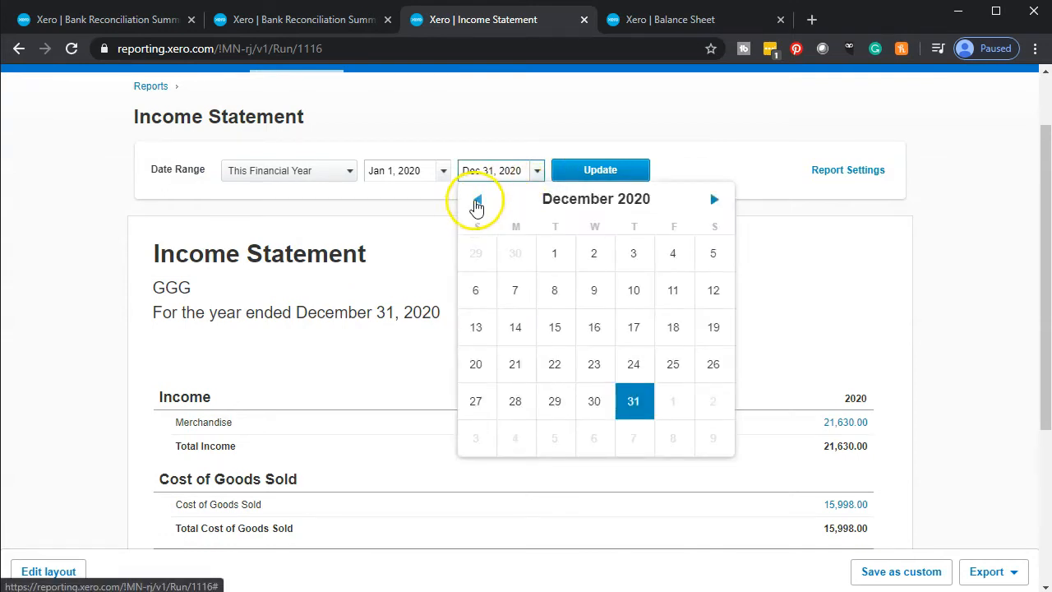
click(478, 200)
click(478, 200)
click(478, 200)
click(479, 202)
click(479, 202)
click(479, 201)
click(479, 202)
click(479, 201)
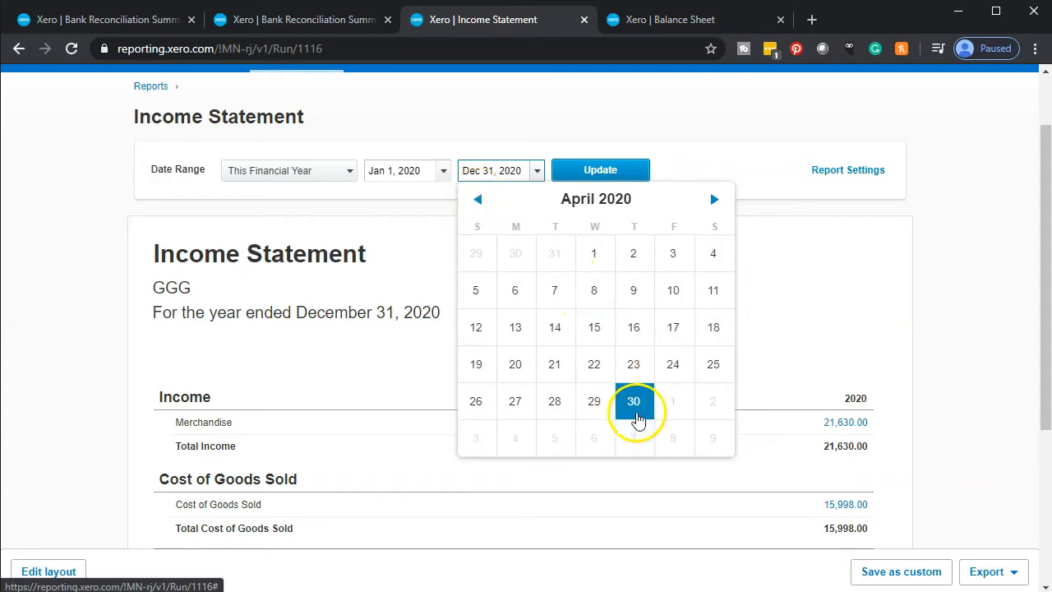
click(633, 404)
click(595, 177)
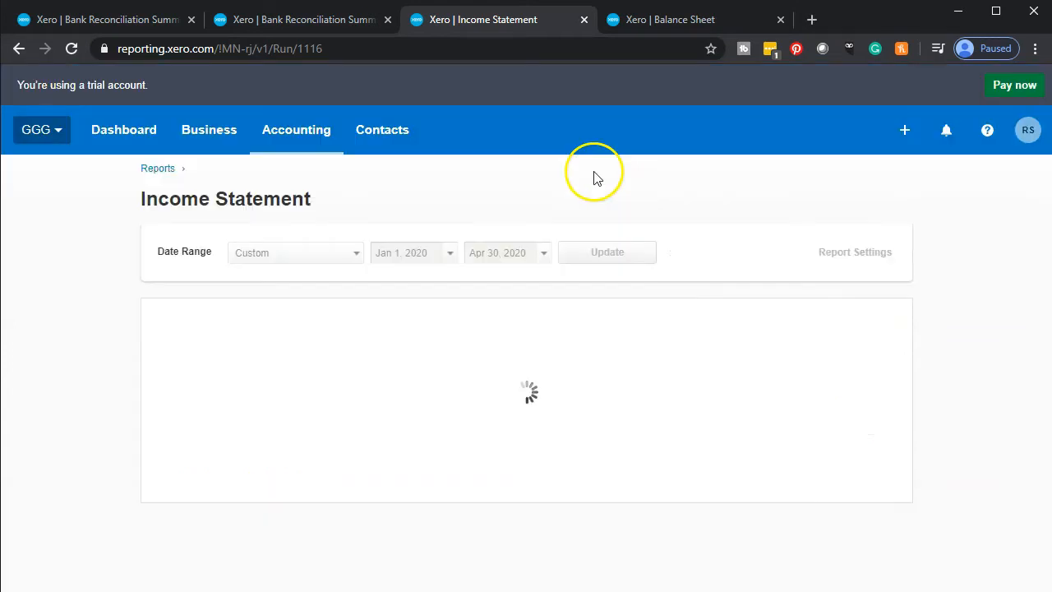
Step: Set the Income Statement's start date to Apr 1, 2020 and update the report
scroll(176, 386, down, 3)
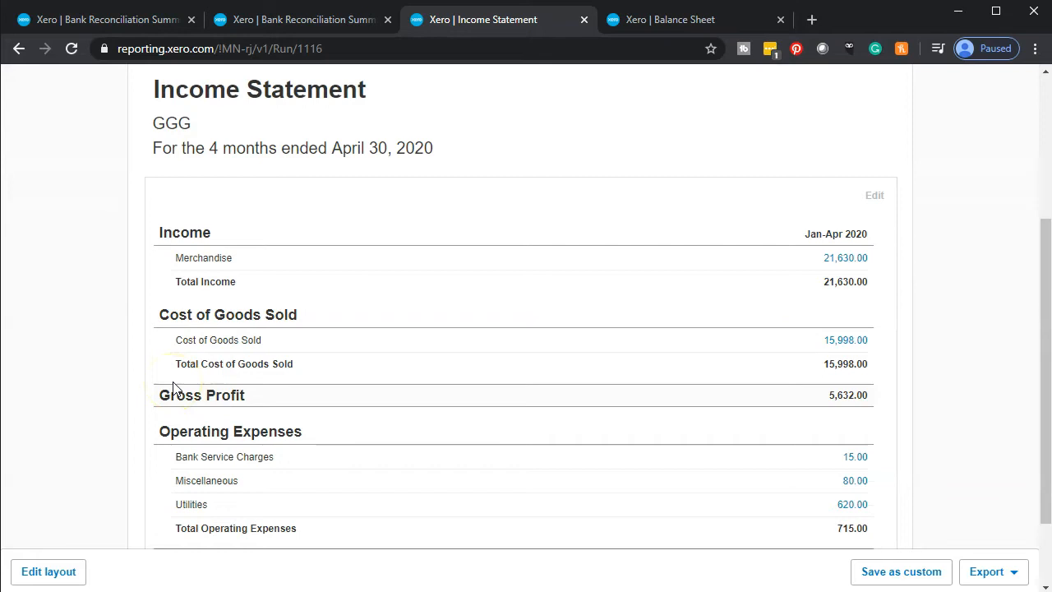
scroll(173, 388, up, 2)
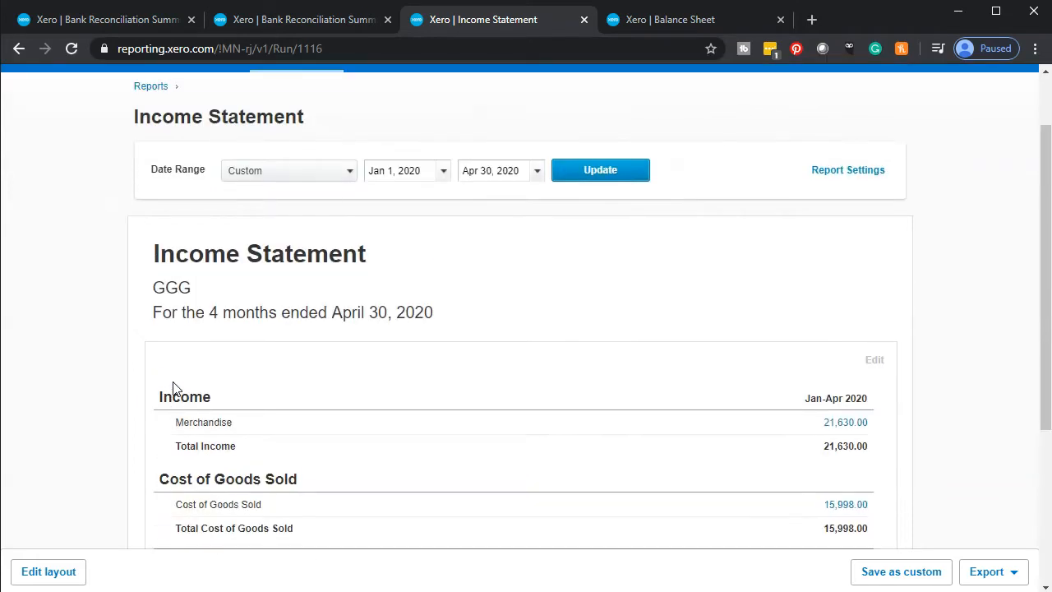
click(445, 174)
click(621, 200)
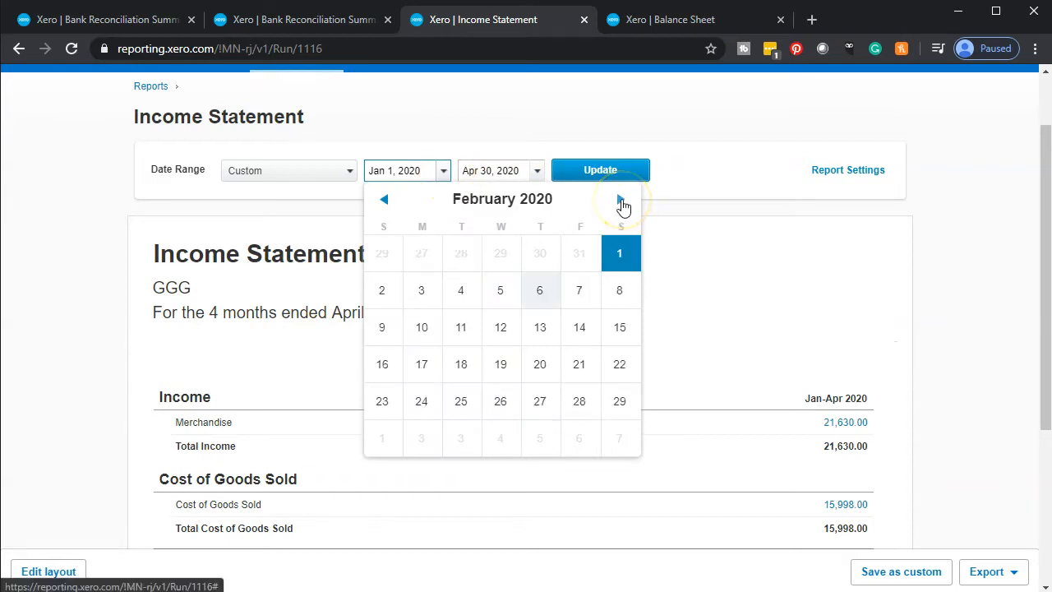
click(621, 201)
click(621, 200)
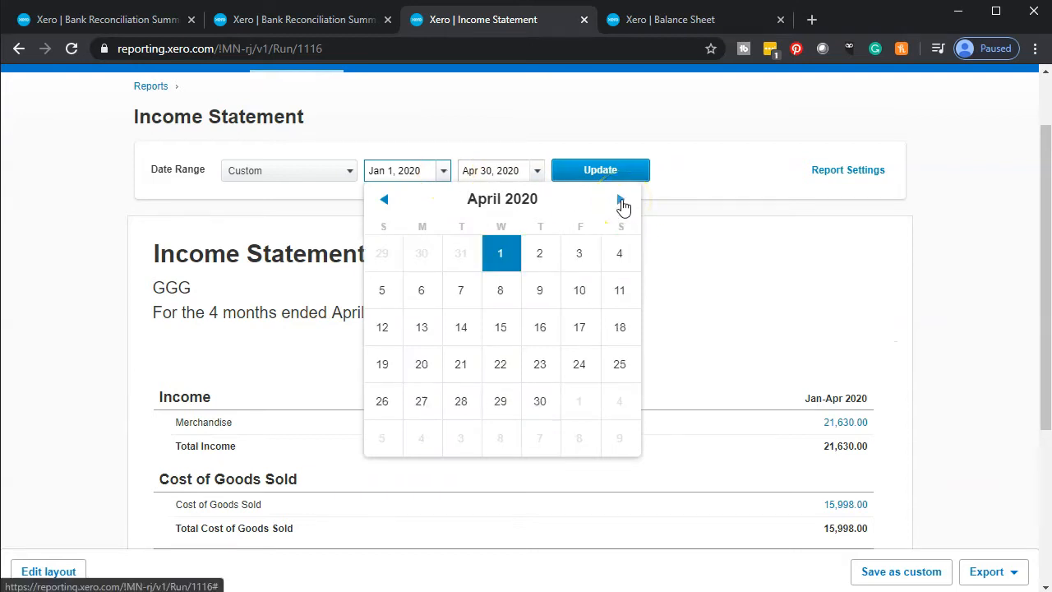
click(500, 254)
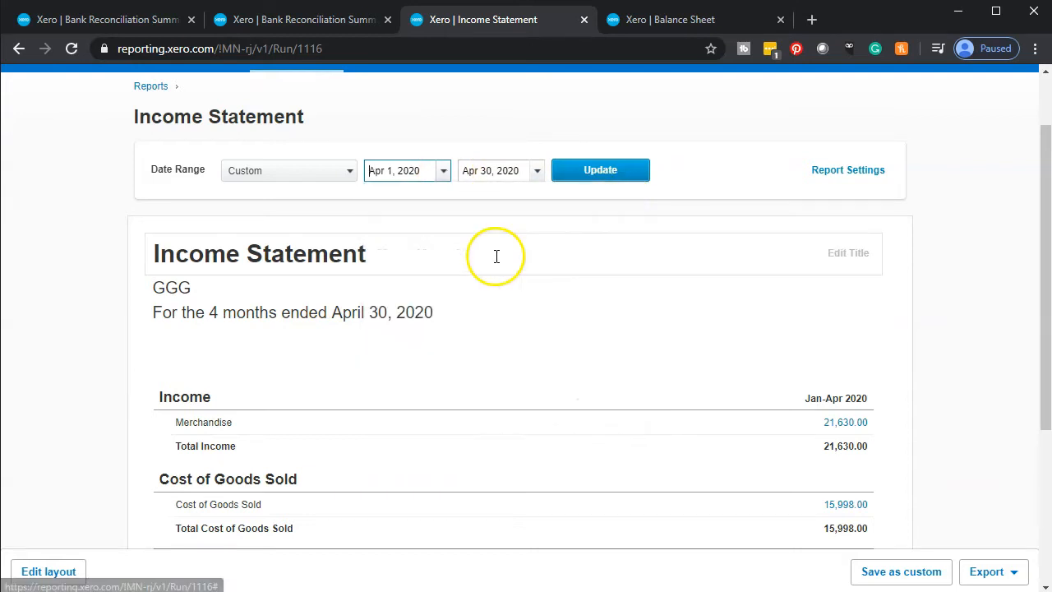
click(600, 172)
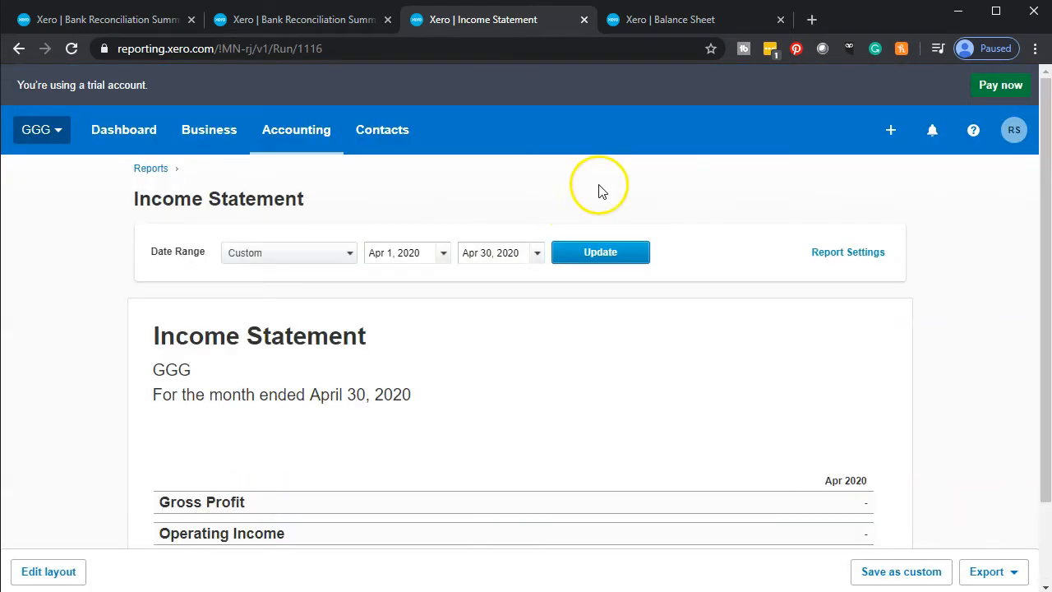
Step: Set the Bank Reconciliation report to the Checking - Chase account as of Apr 30, 2020, update it and review the un-reconciled statement lines
scroll(624, 354, down, 1)
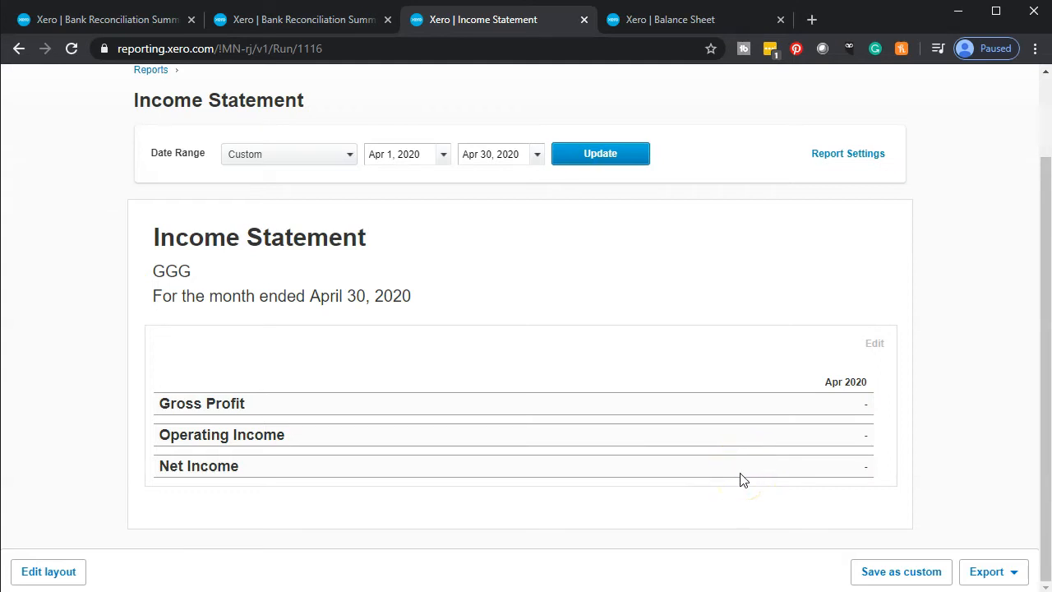
click(316, 20)
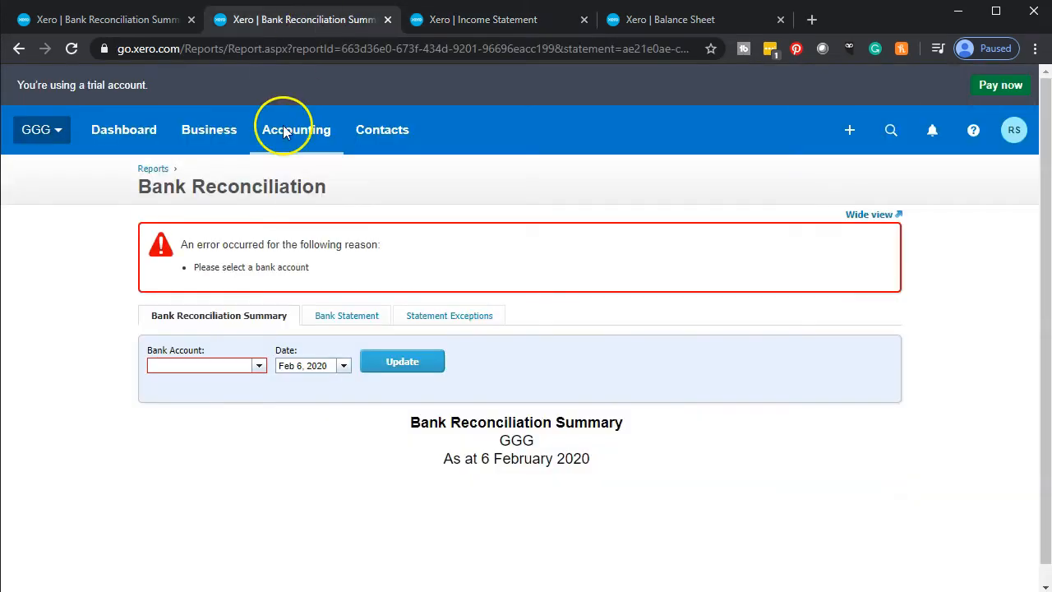
click(259, 366)
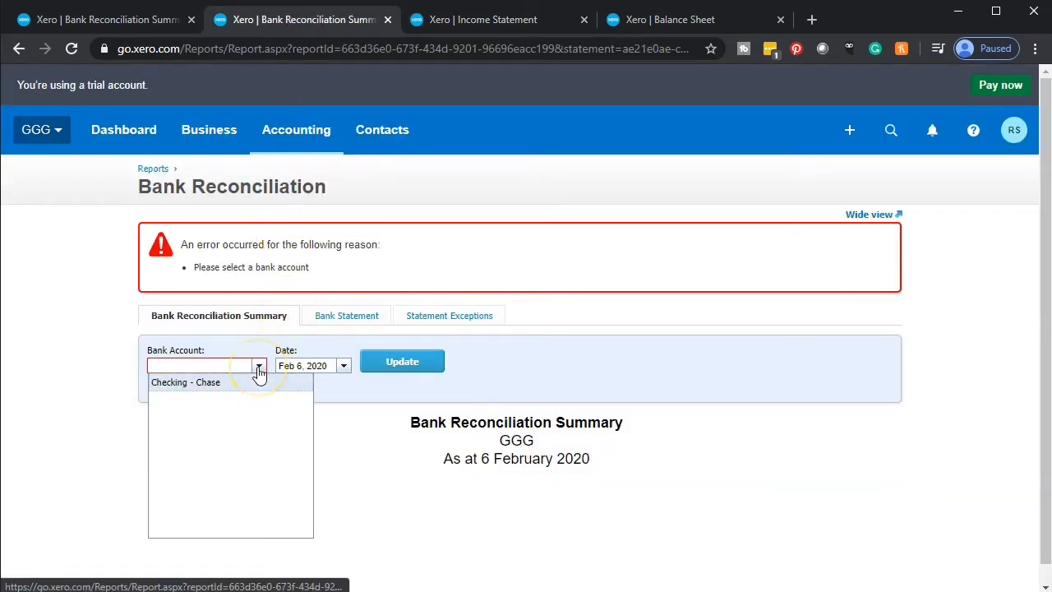
click(218, 383)
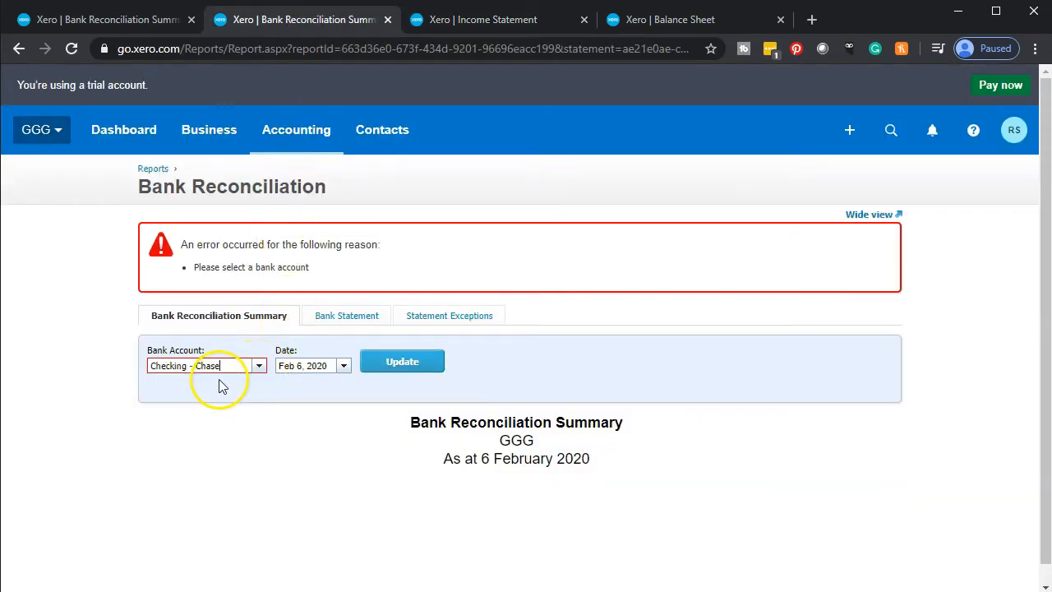
click(345, 367)
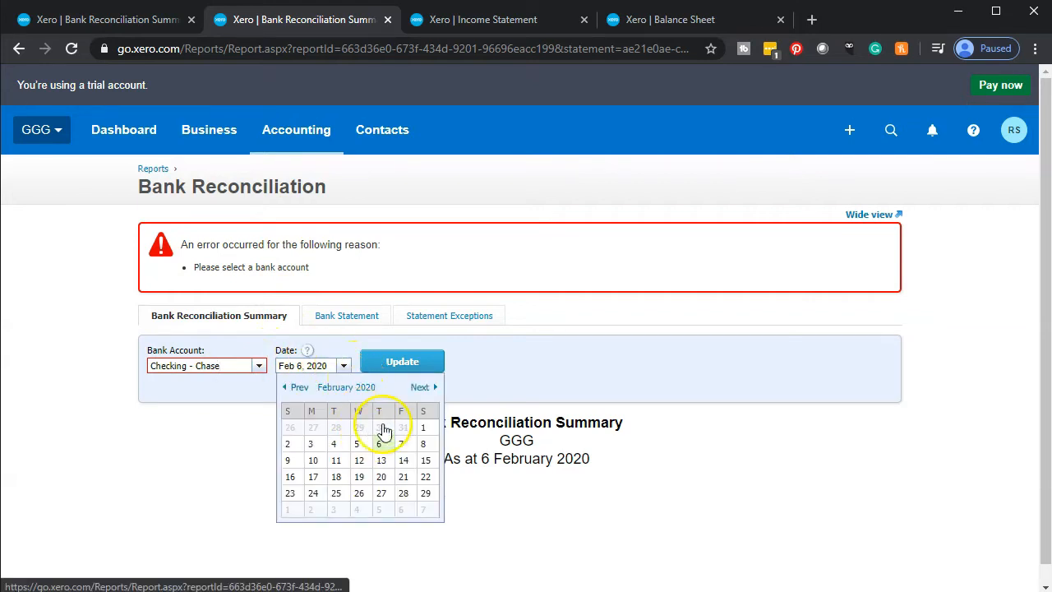
click(419, 388)
click(419, 388)
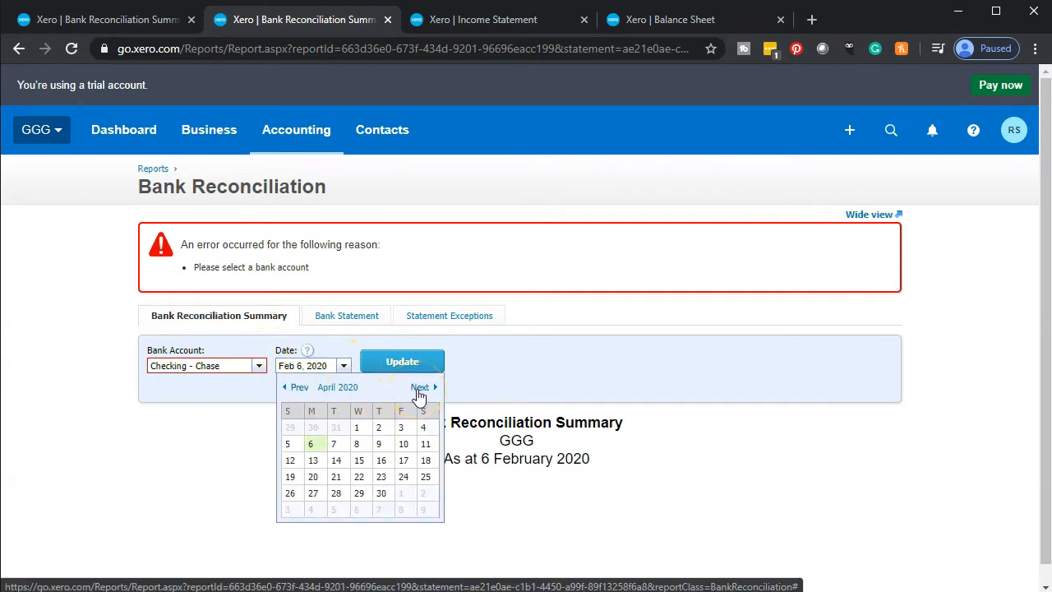
click(378, 493)
click(380, 361)
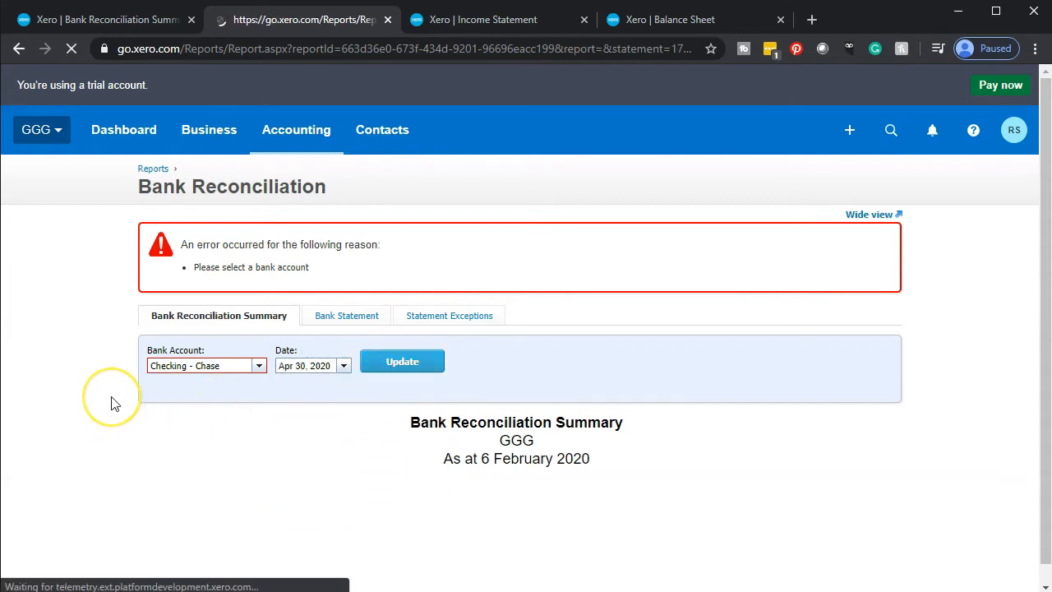
scroll(115, 402, down, 4)
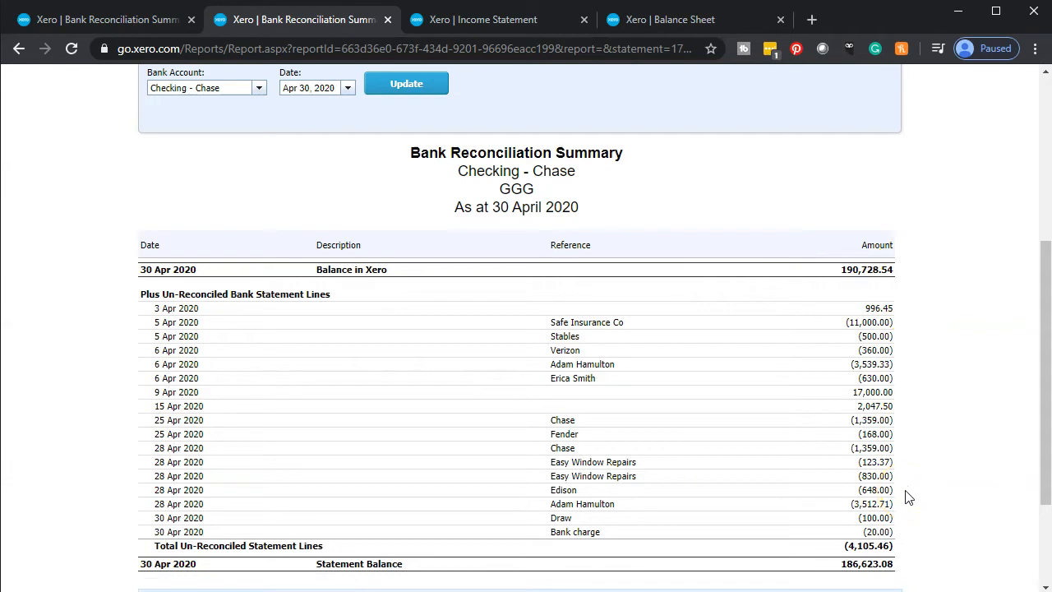
scroll(916, 499, down, 1)
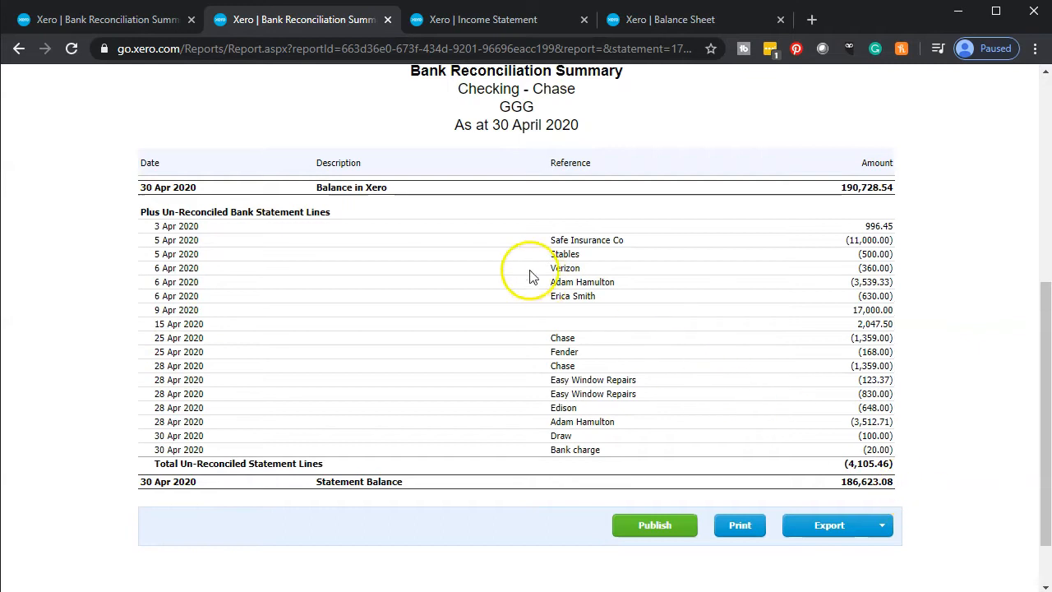
Step: In the original Bank Reconciliation tab, go to the bank accounts and start reconciling the 17 items of Checking - Chase
click(109, 21)
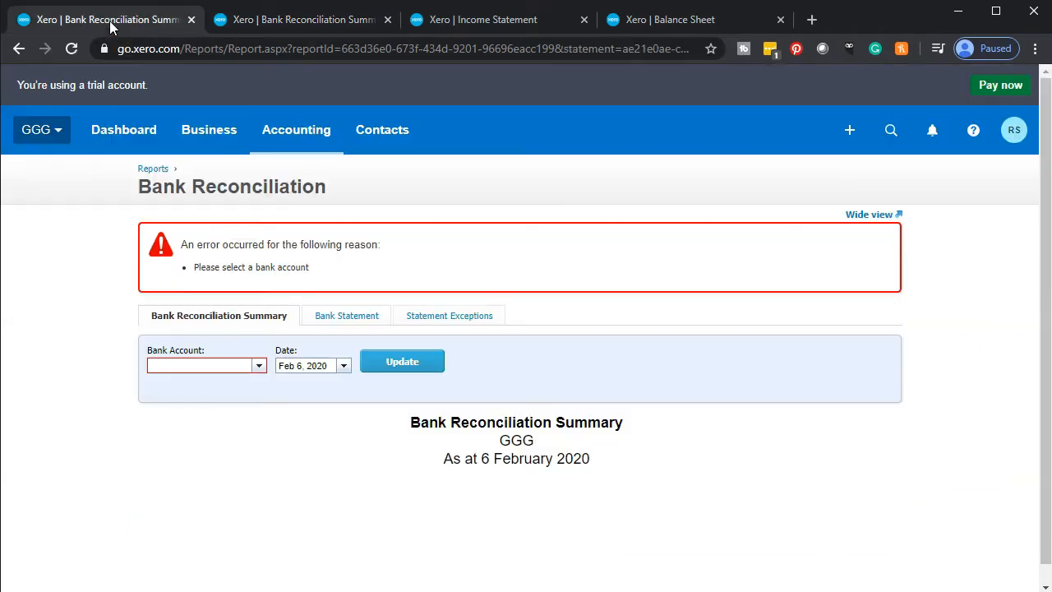
click(294, 144)
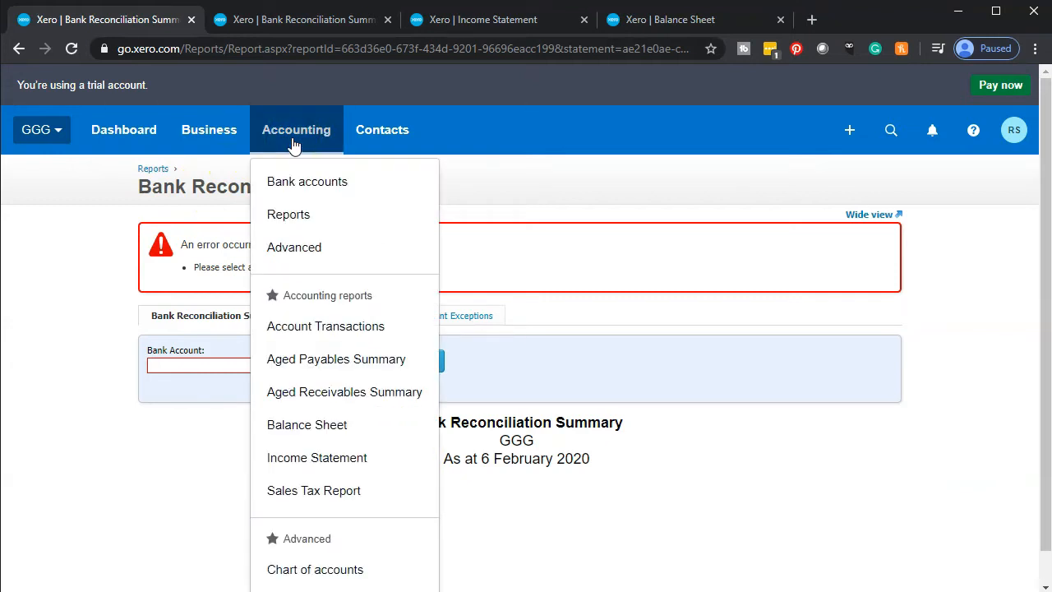
click(321, 179)
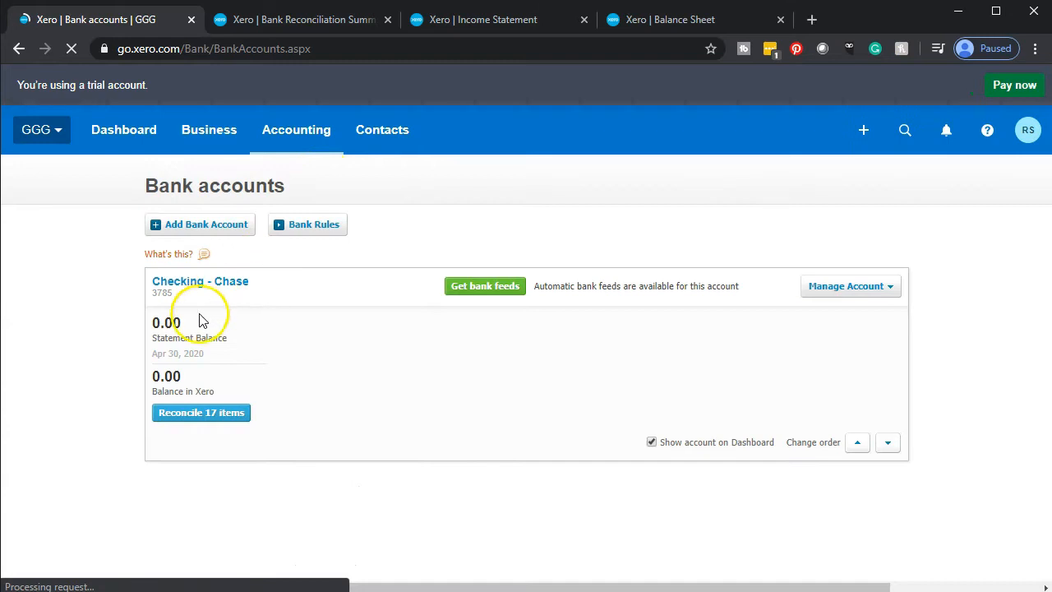
scroll(66, 468, down, 2)
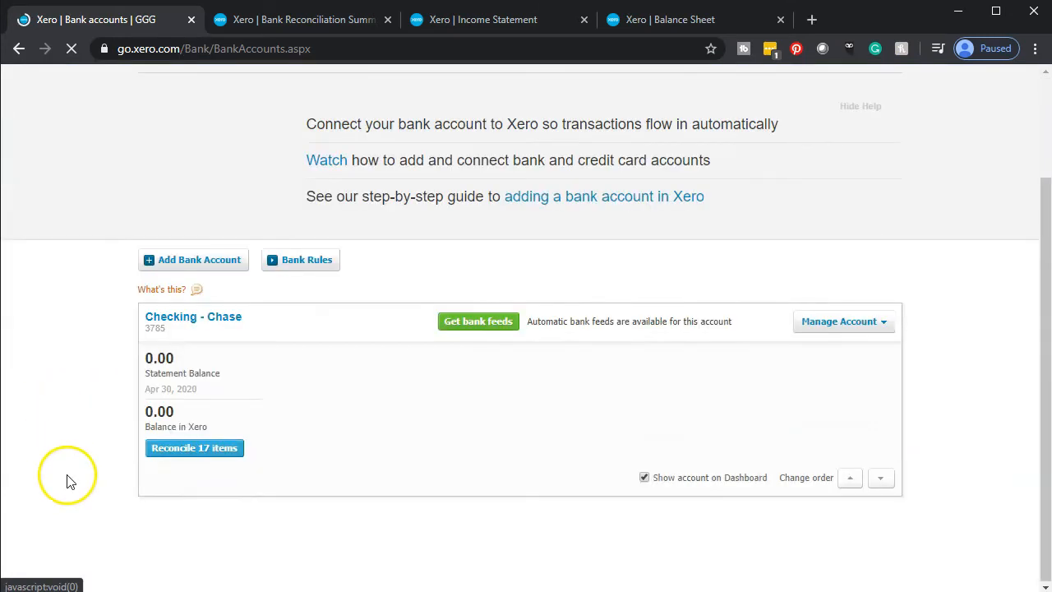
click(211, 458)
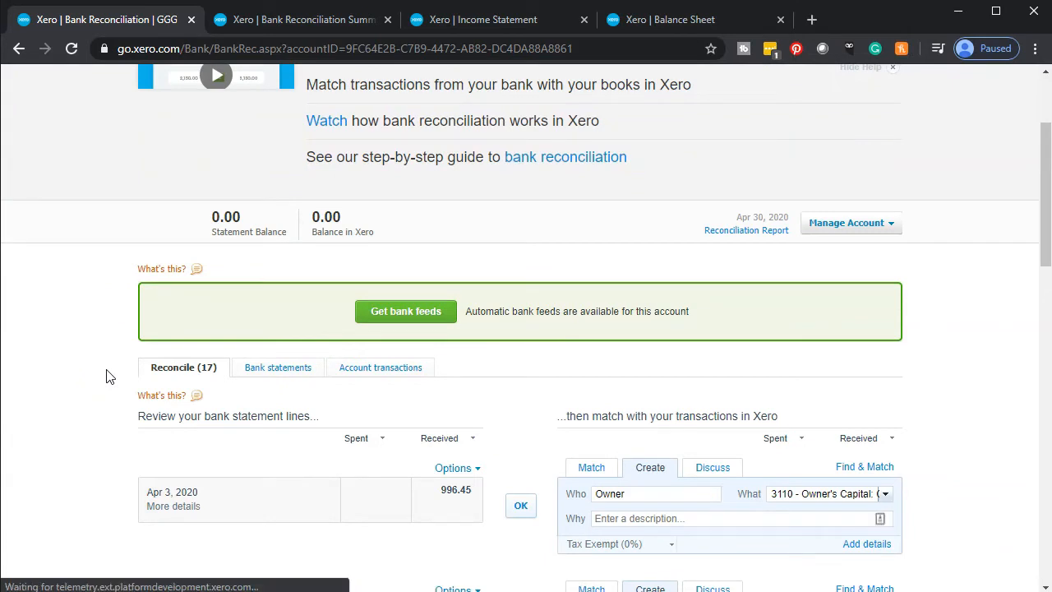
Step: Copy the description Stables from the Apr 5 statement line of 500.00 and dismiss its statement details
scroll(110, 376, up, 1)
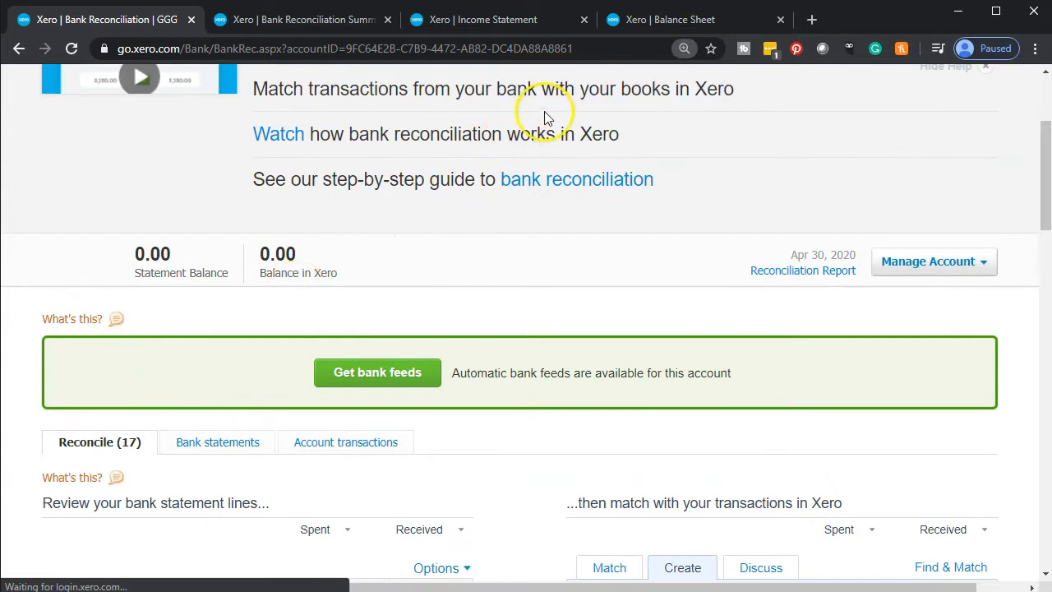
scroll(389, 284, down, 4)
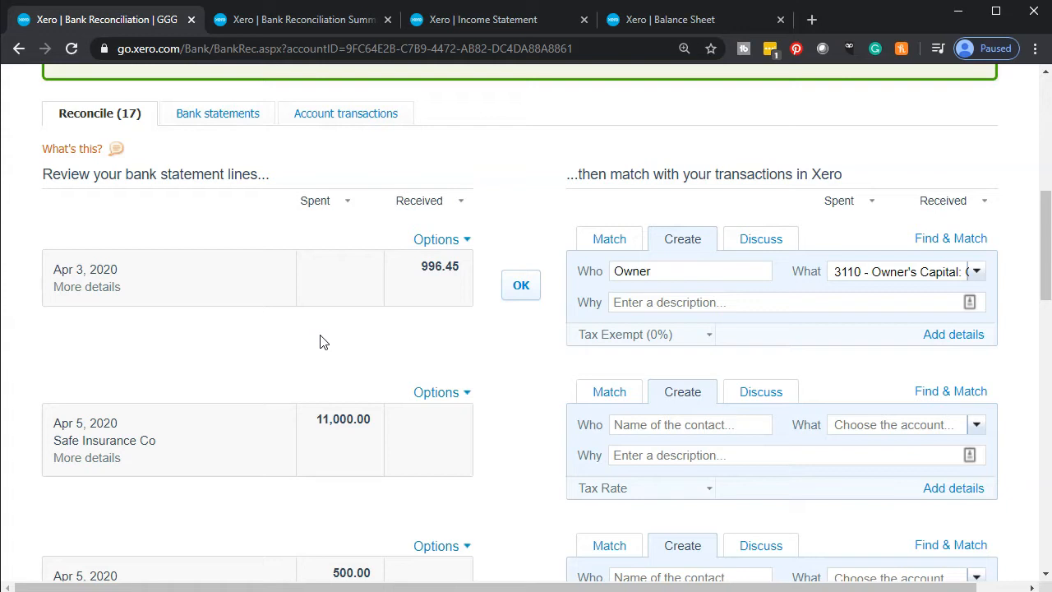
scroll(401, 324, down, 2)
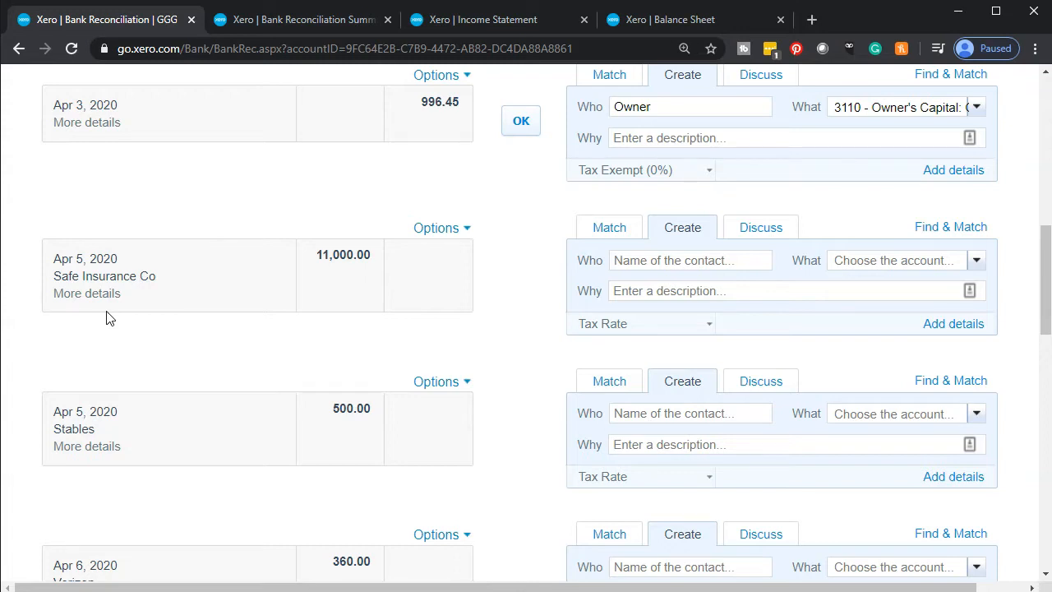
scroll(106, 318, down, 1)
scroll(107, 318, down, 1)
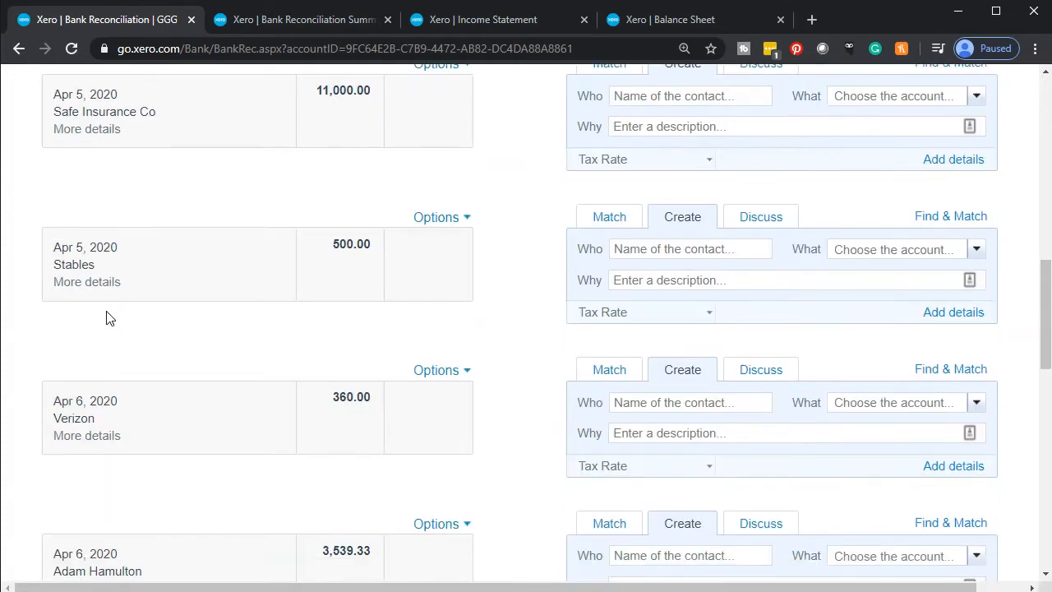
scroll(107, 318, down, 1)
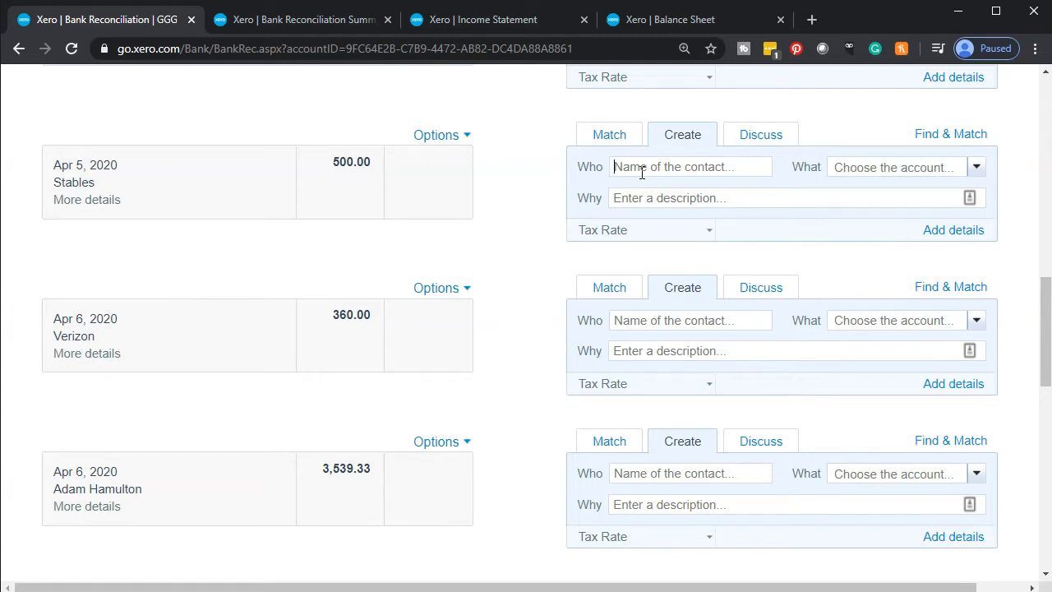
click(664, 171)
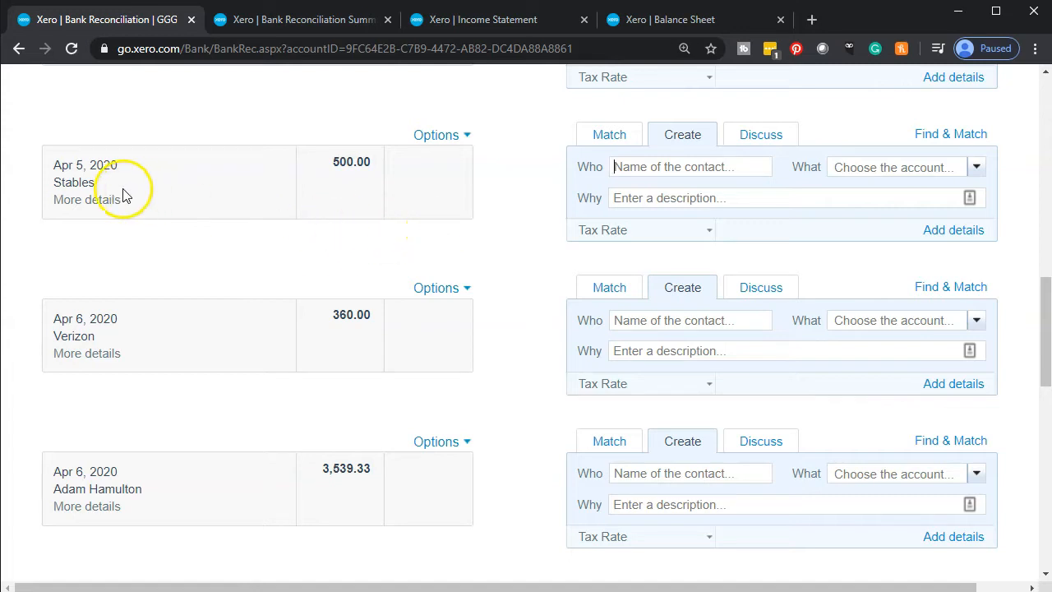
drag(97, 191, 41, 176)
key(ctrl+c)
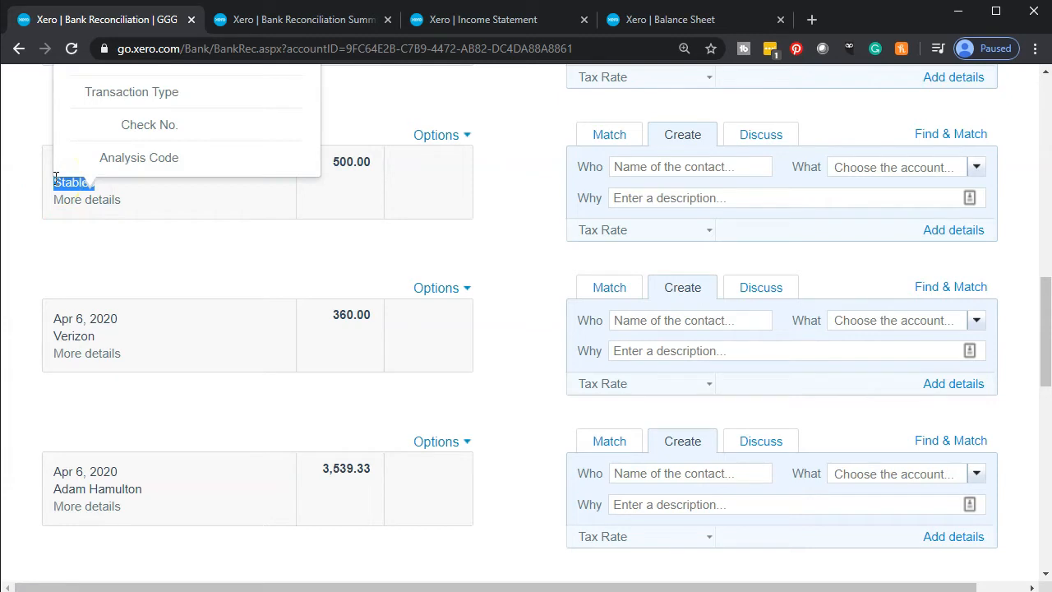
scroll(277, 137, up, 3)
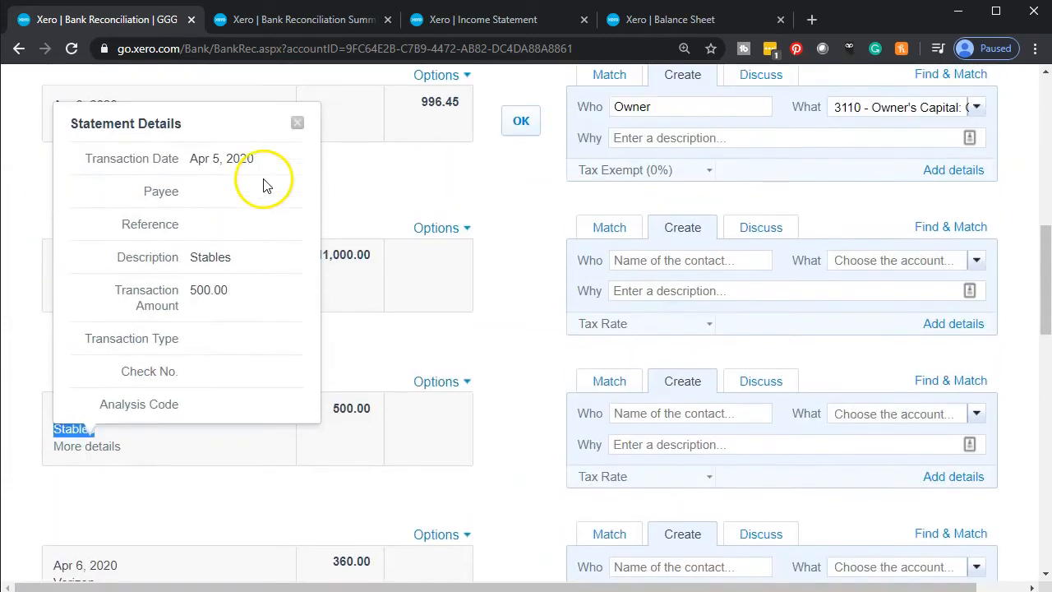
click(296, 124)
Step: Enter the copied name Stables as a new contact for the Apr 5 line of 500.00
scroll(329, 295, down, 2)
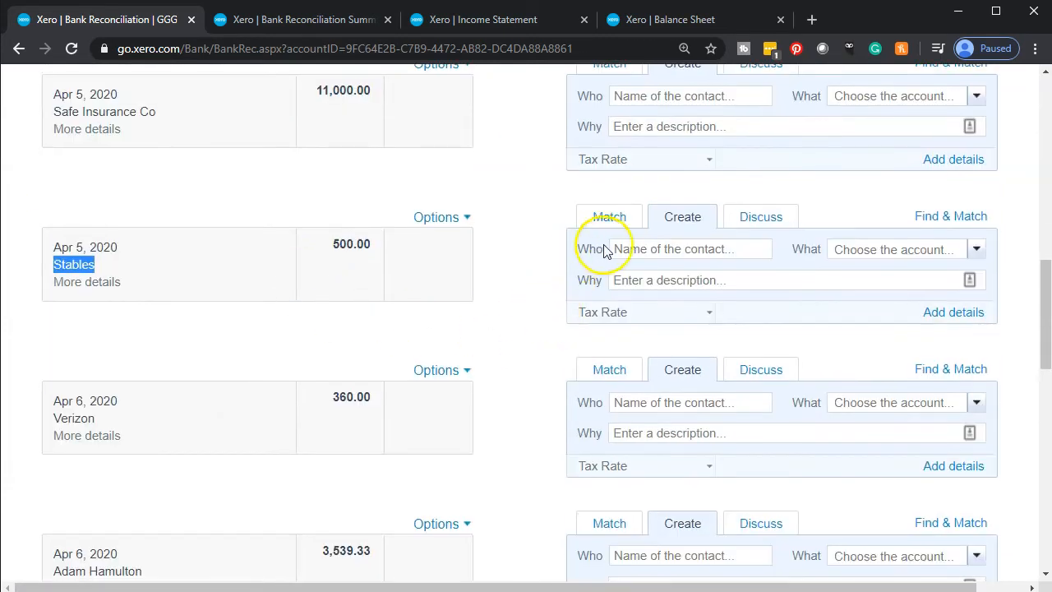
click(636, 248)
key(ctrl+v)
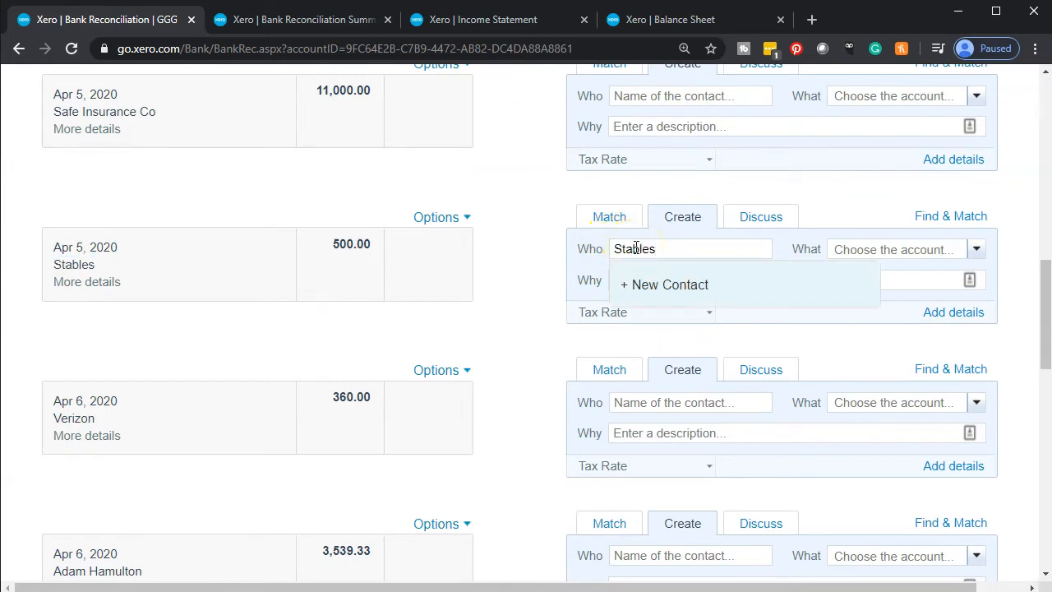
click(678, 302)
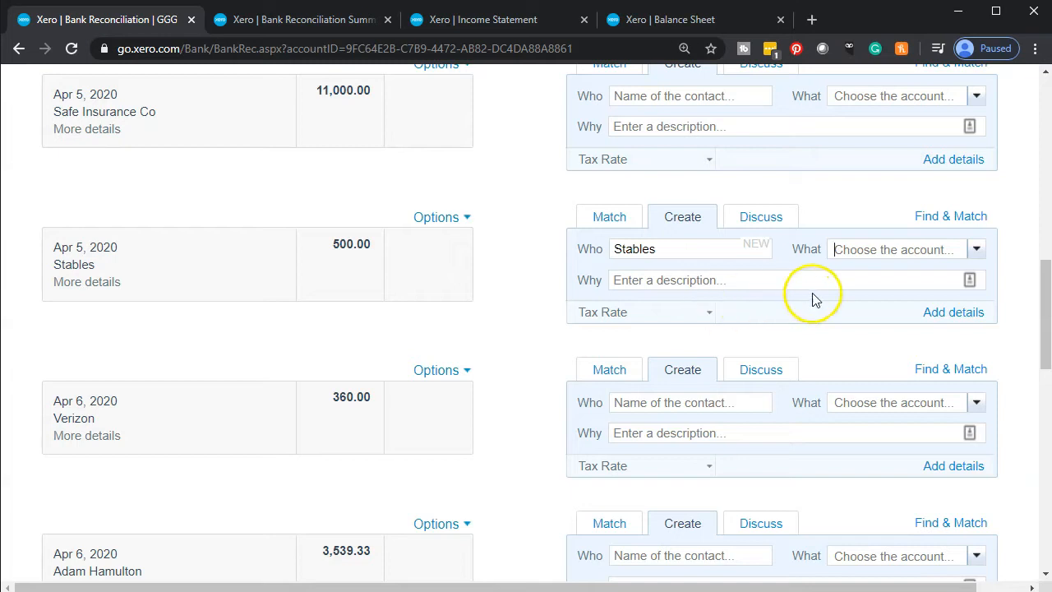
Step: Browse the accounts available for the Stables line, search them for "soft" and "off", and close the list
click(976, 253)
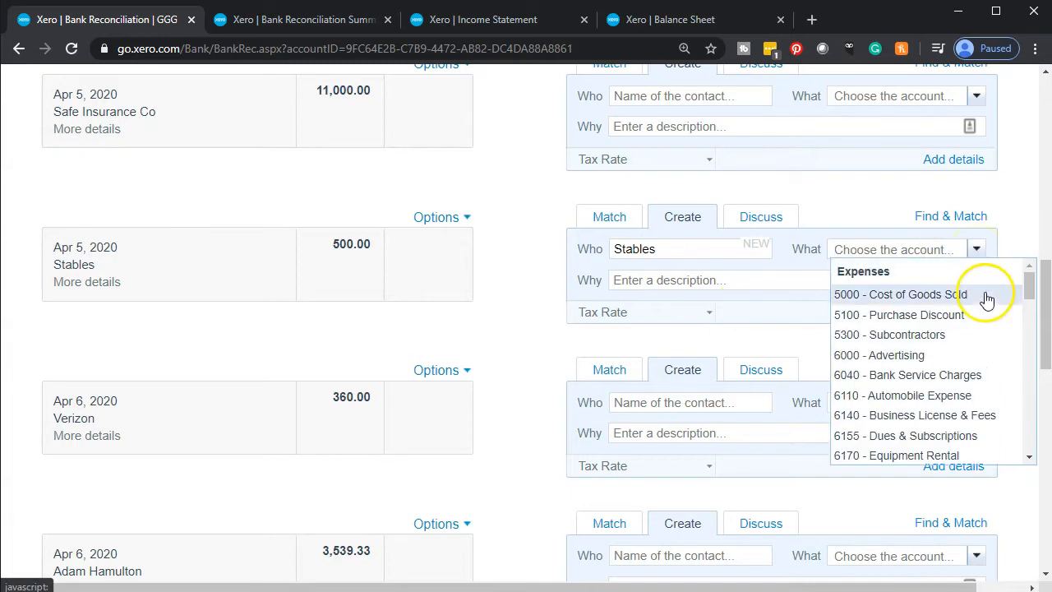
scroll(961, 335, down, 1)
scroll(961, 336, down, 5)
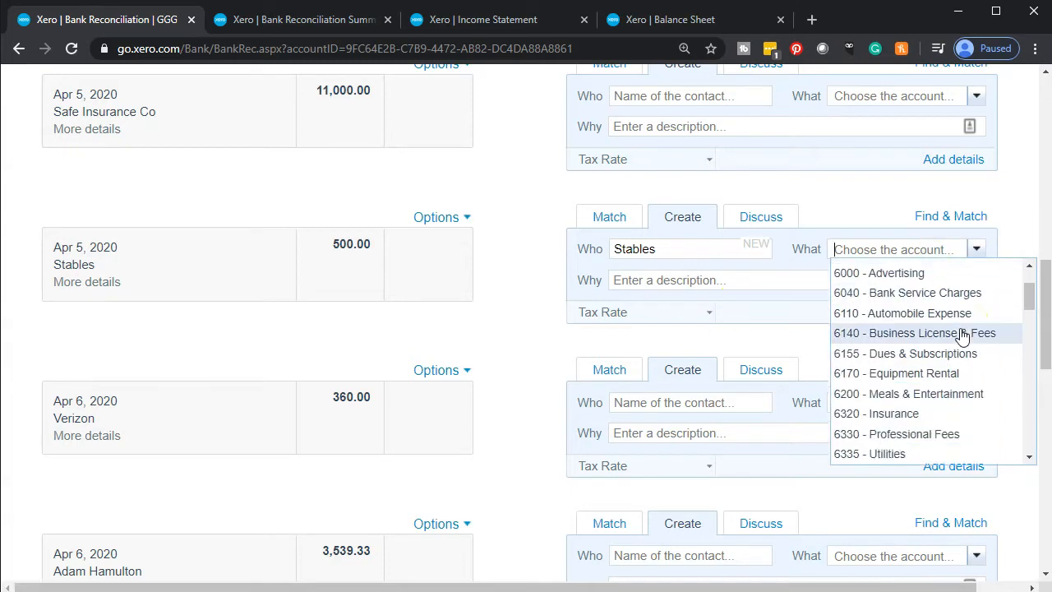
scroll(961, 335, down, 2)
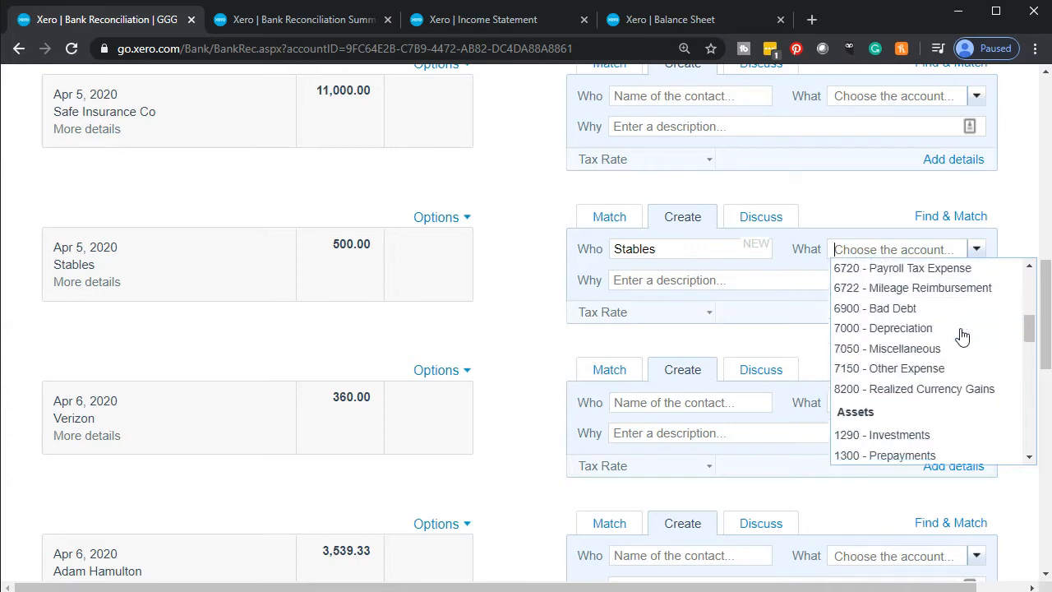
scroll(961, 335, up, 5)
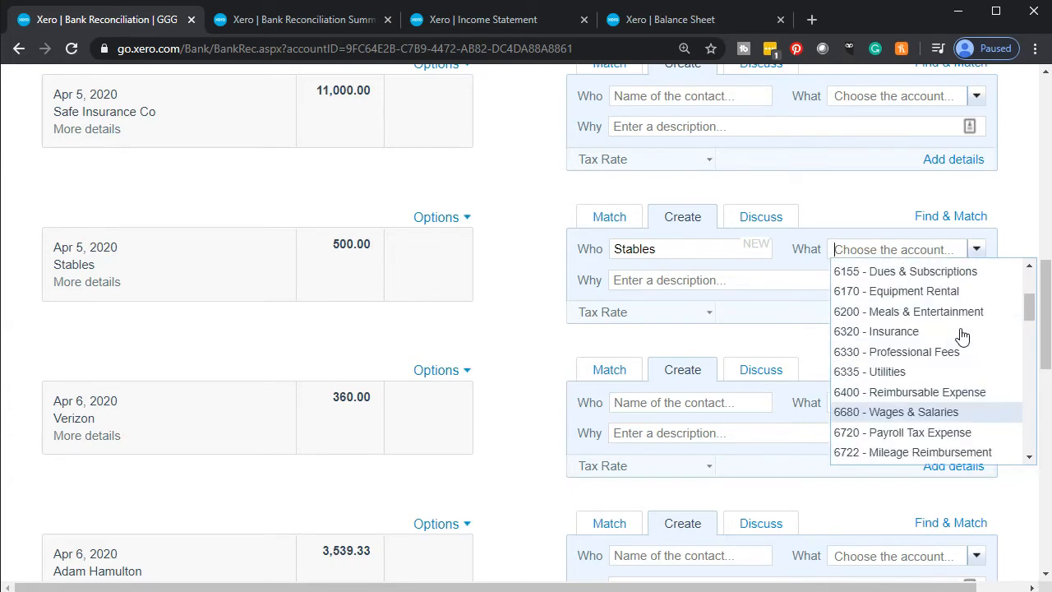
scroll(961, 336, up, 2)
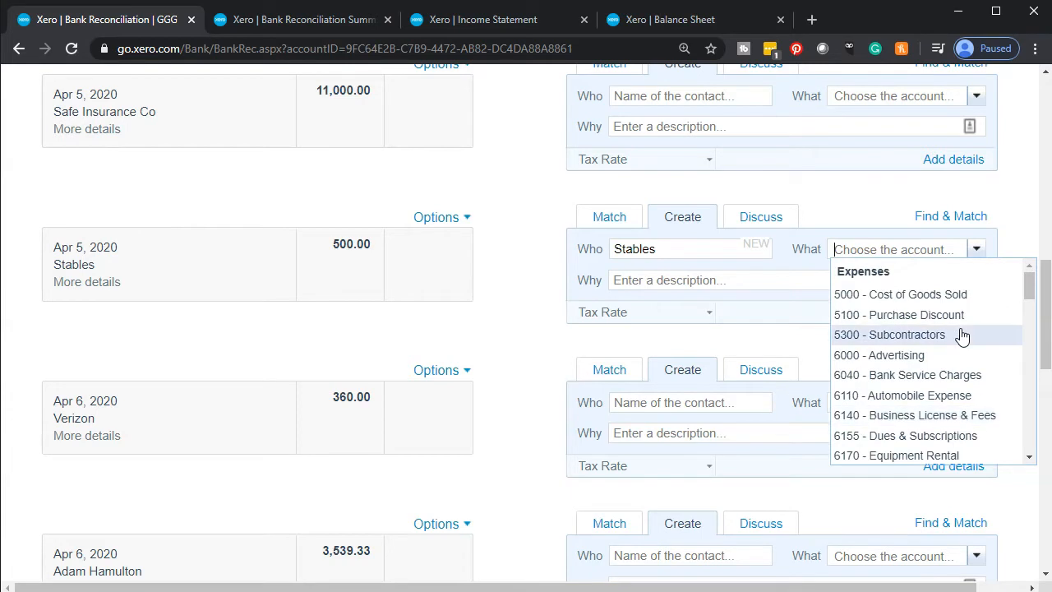
text(soft)
key(BackSpace)
key(BackSpace)
key(BackSpace)
key(BackSpace)
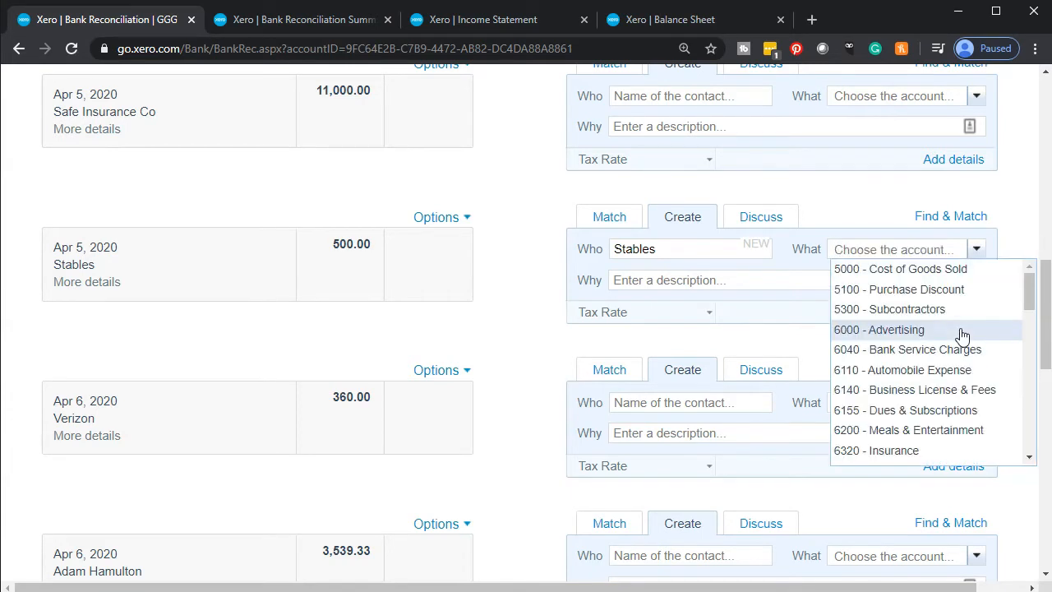
text(off)
key(BackSpace)
key(BackSpace)
key(BackSpace)
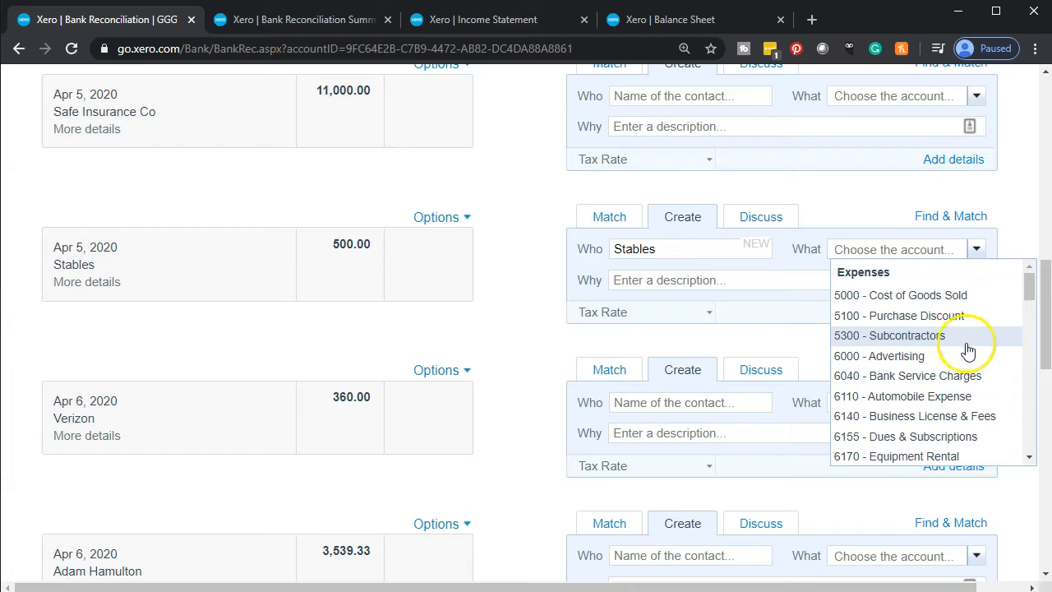
scroll(925, 354, up, 1)
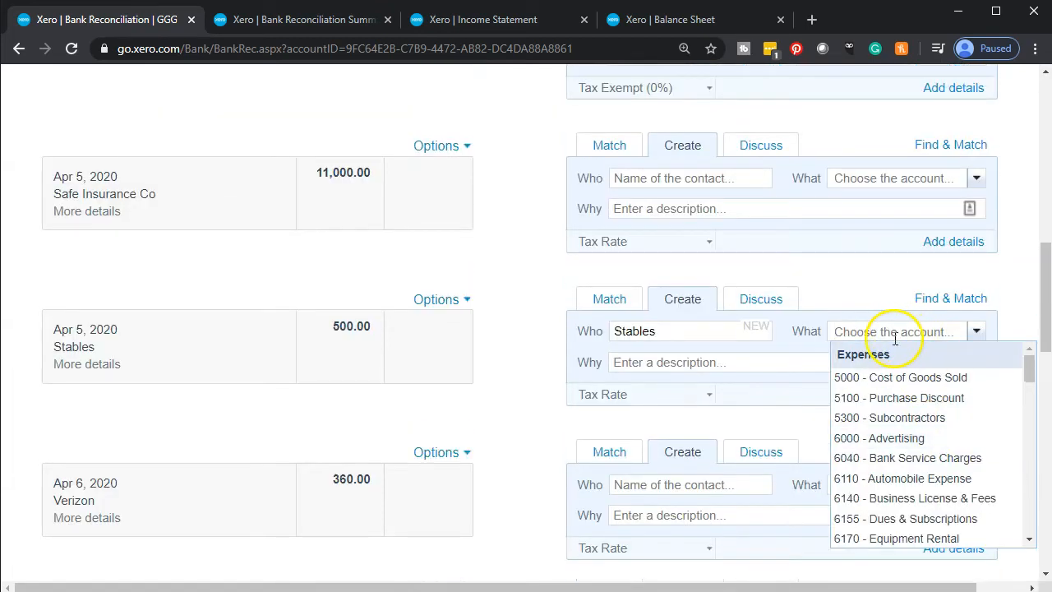
click(505, 415)
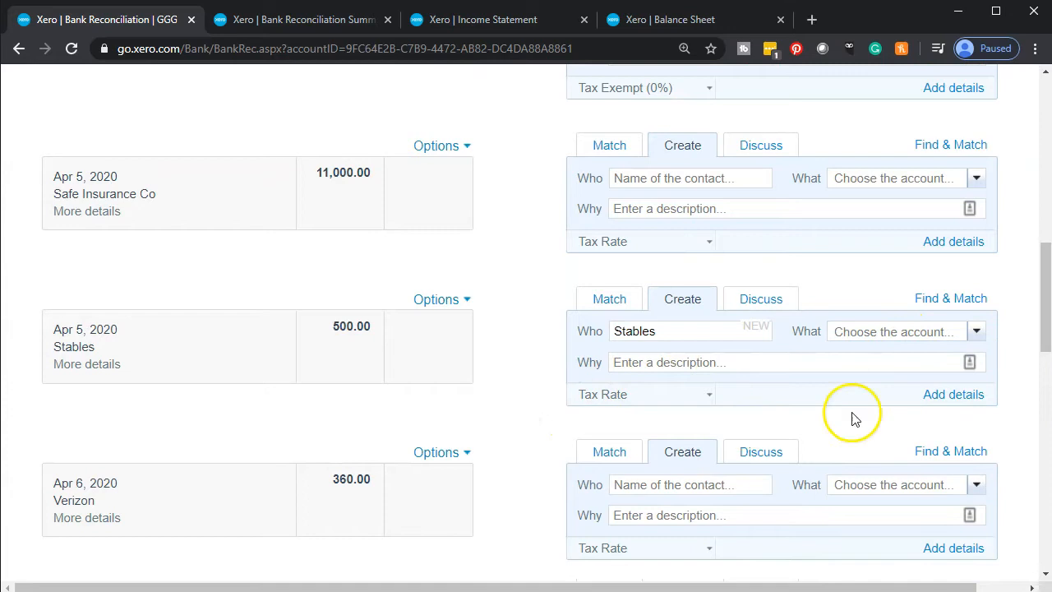
Step: Open the full details of the Apr 5 Stables line and start adding a new account for its 500.00 item
click(953, 394)
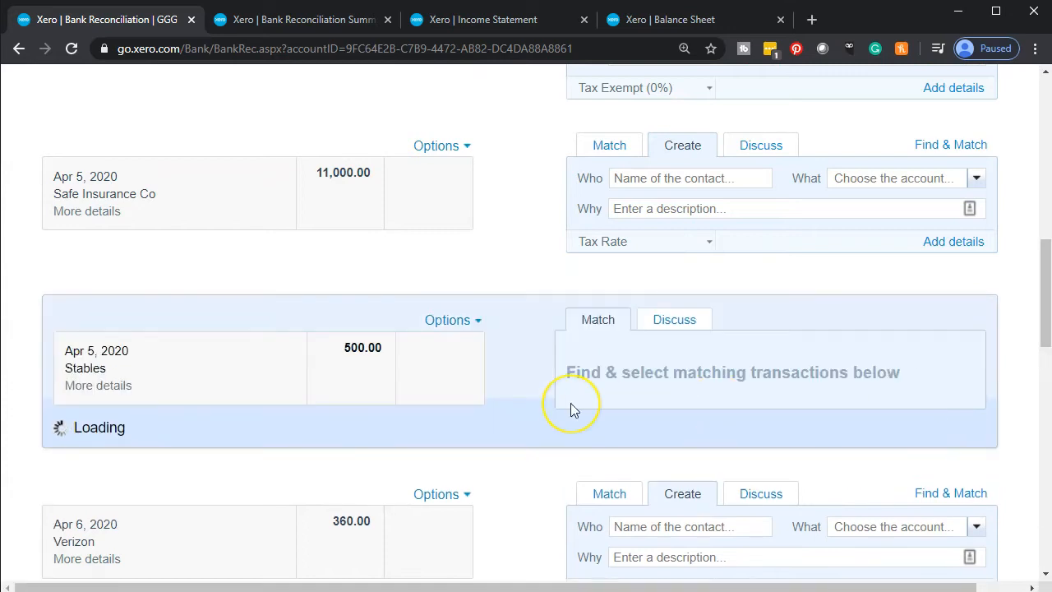
scroll(570, 403, down, 9)
scroll(572, 406, up, 4)
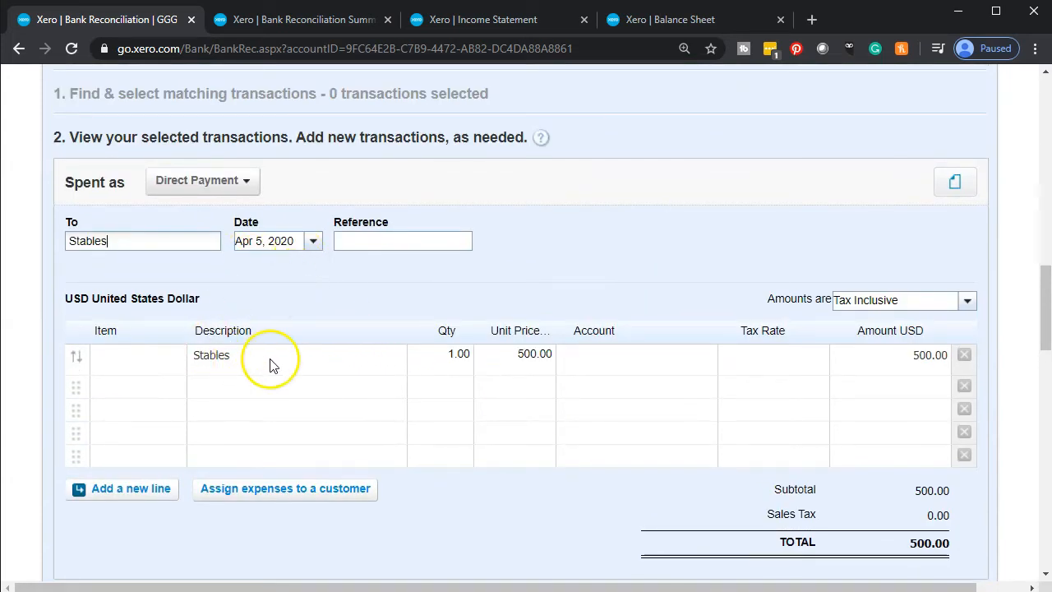
click(627, 368)
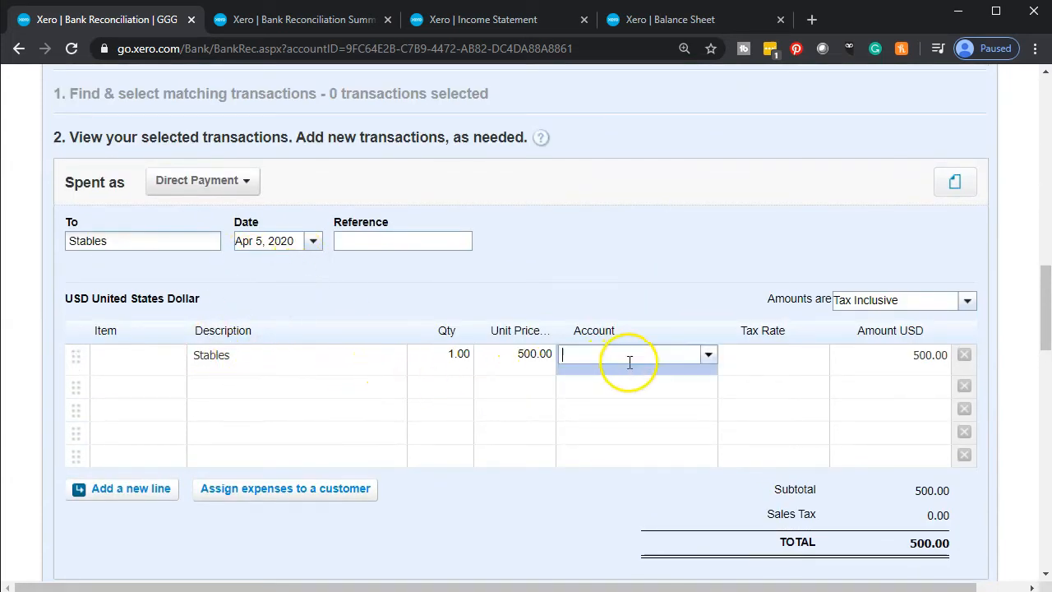
click(707, 368)
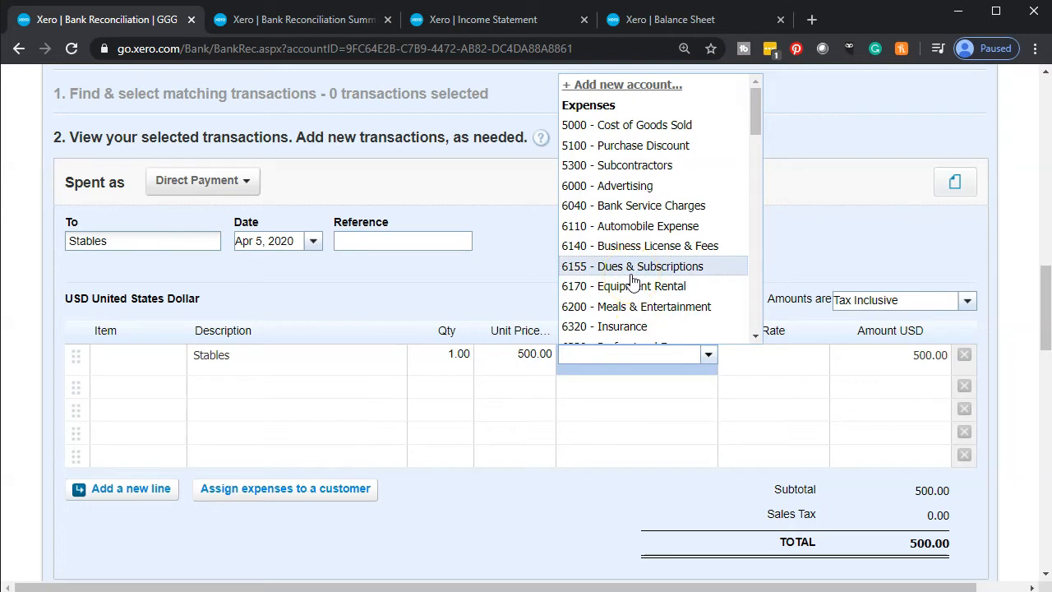
scroll(631, 282, up, 3)
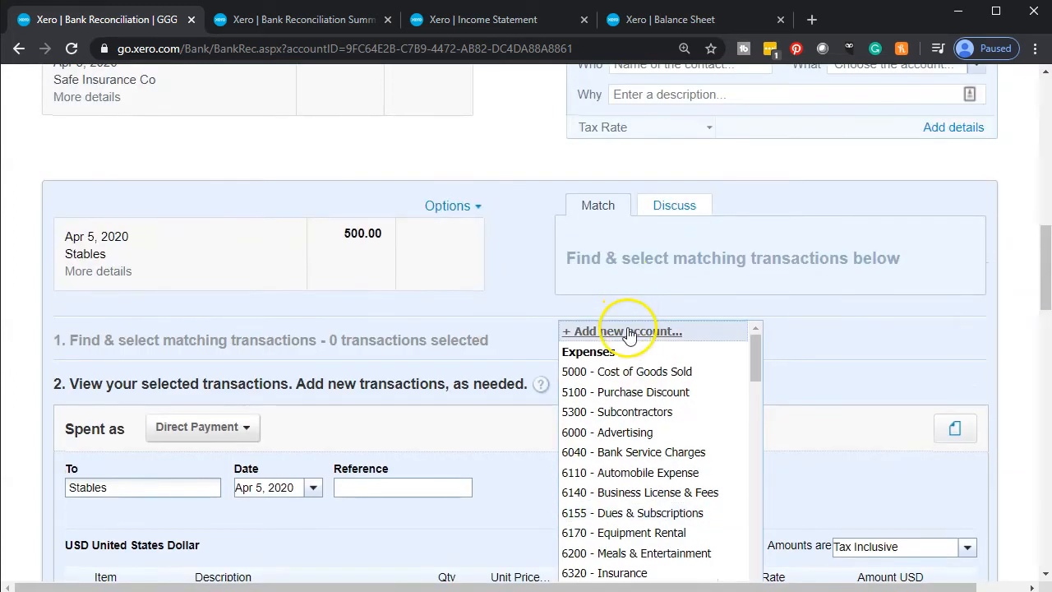
click(631, 332)
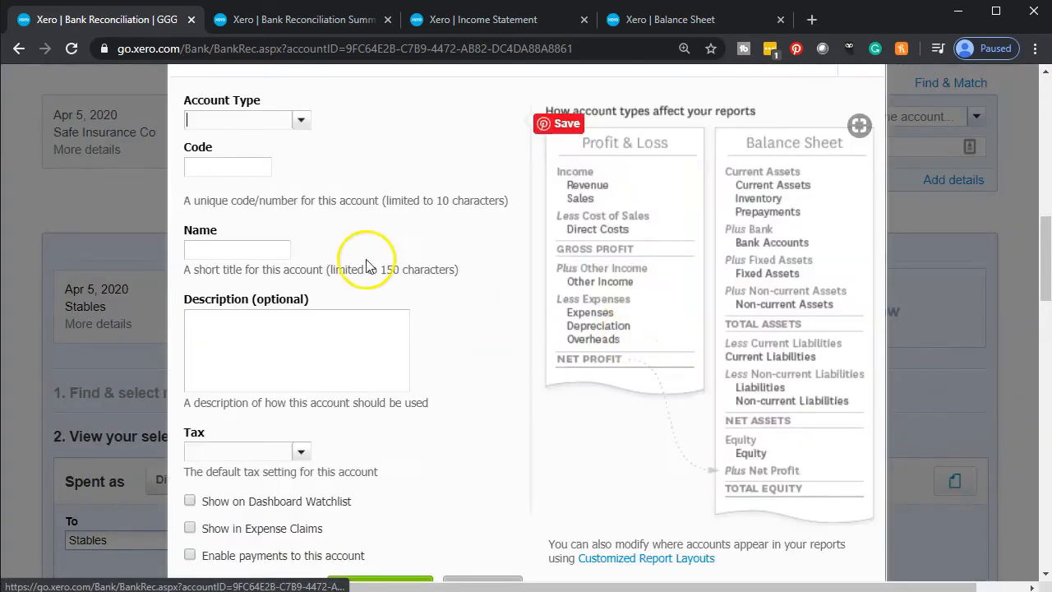
Step: Give the new account the code 6160 and the account type Expense
click(251, 171)
text(6160)
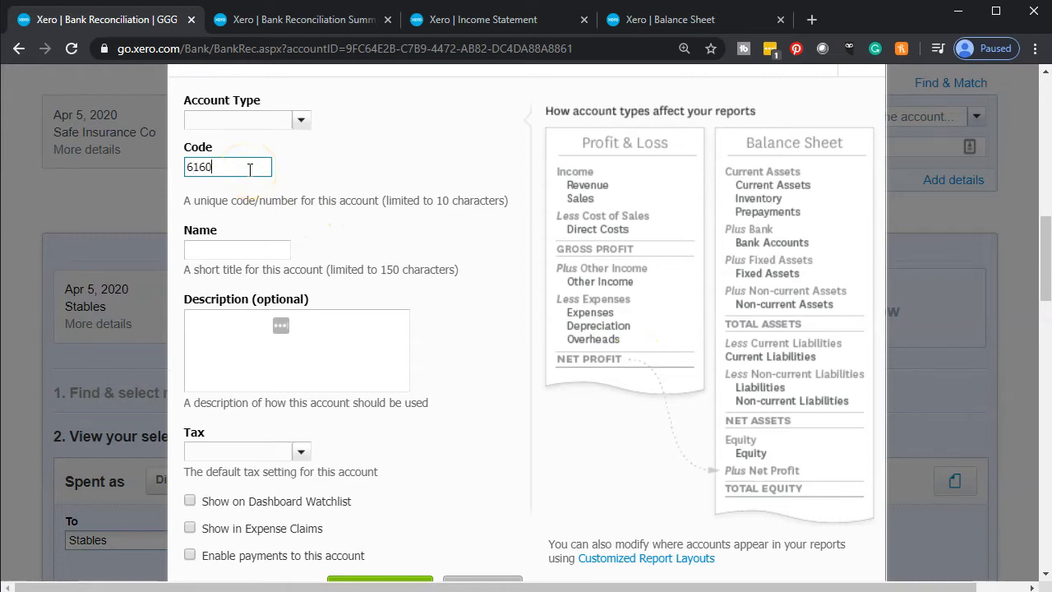
click(300, 121)
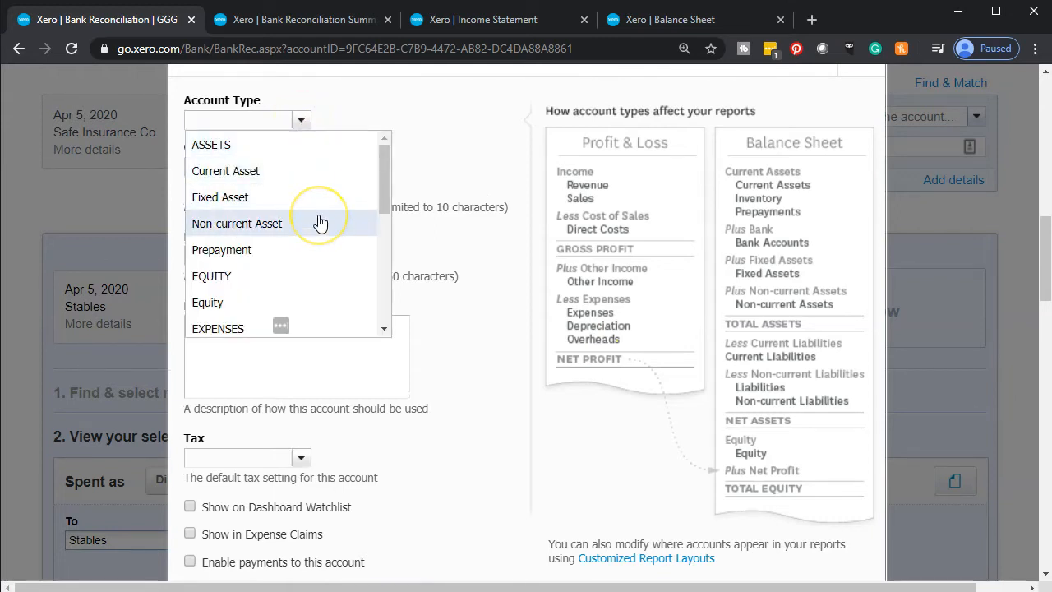
scroll(319, 222, down, 1)
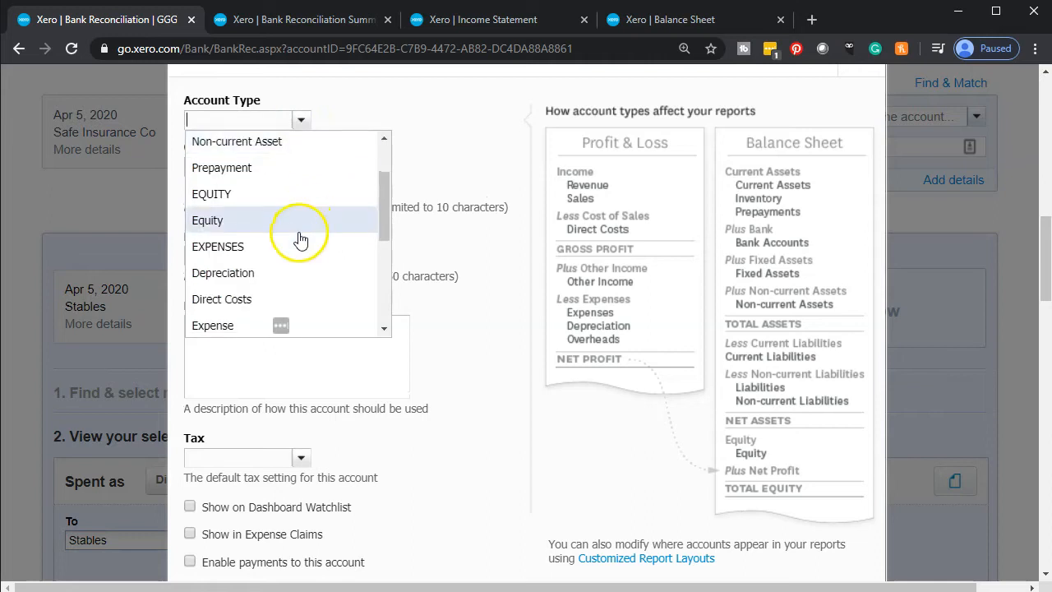
click(298, 247)
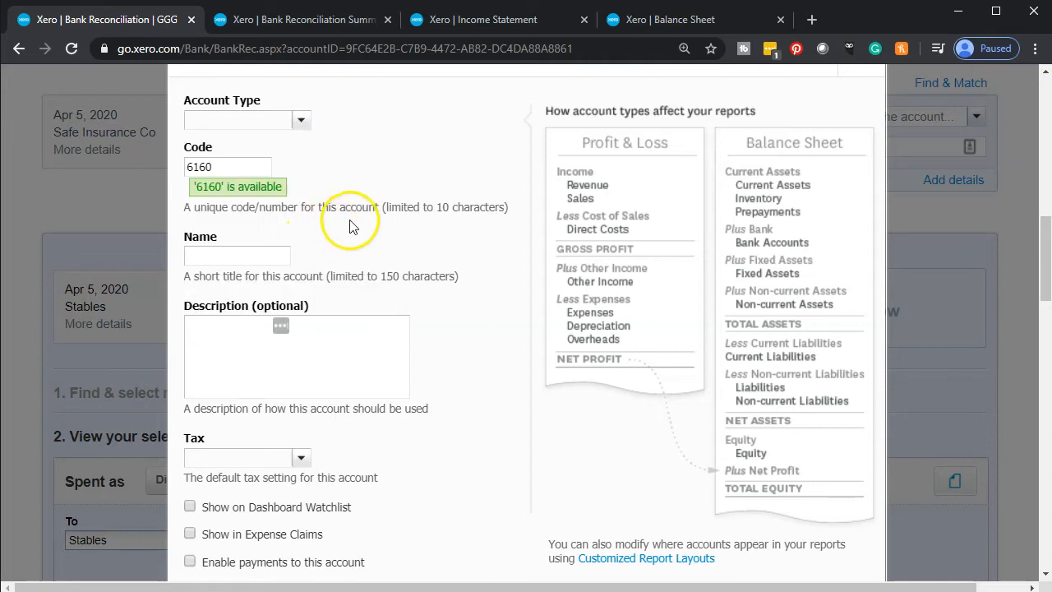
click(299, 119)
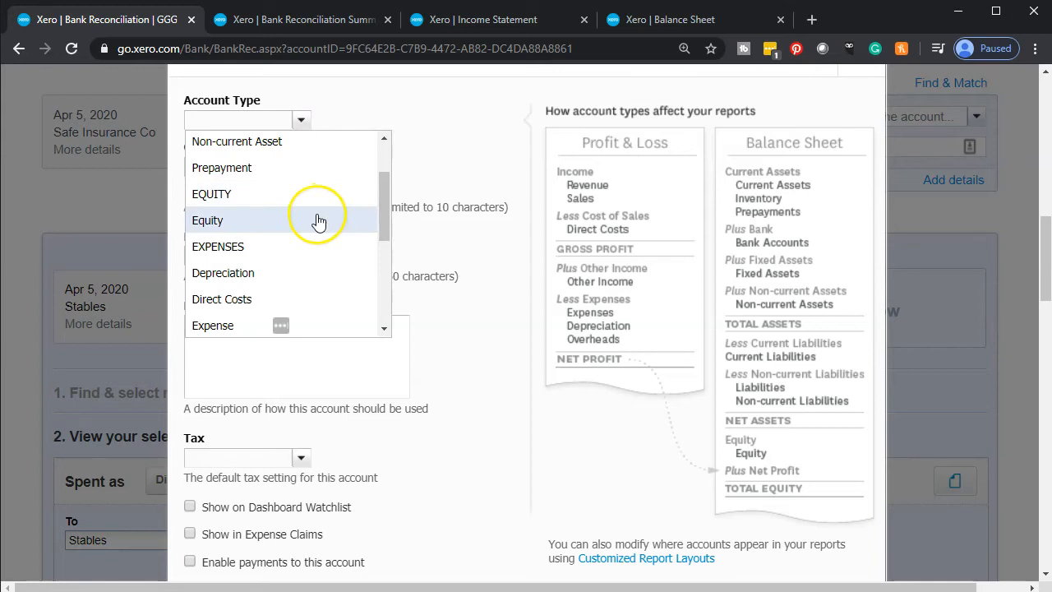
scroll(318, 222, down, 1)
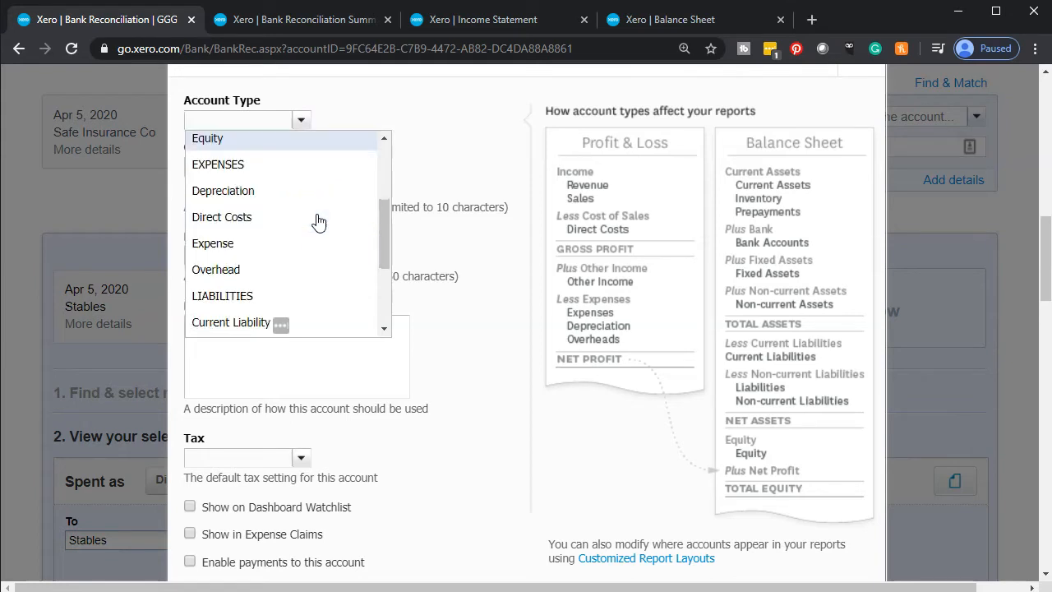
click(286, 243)
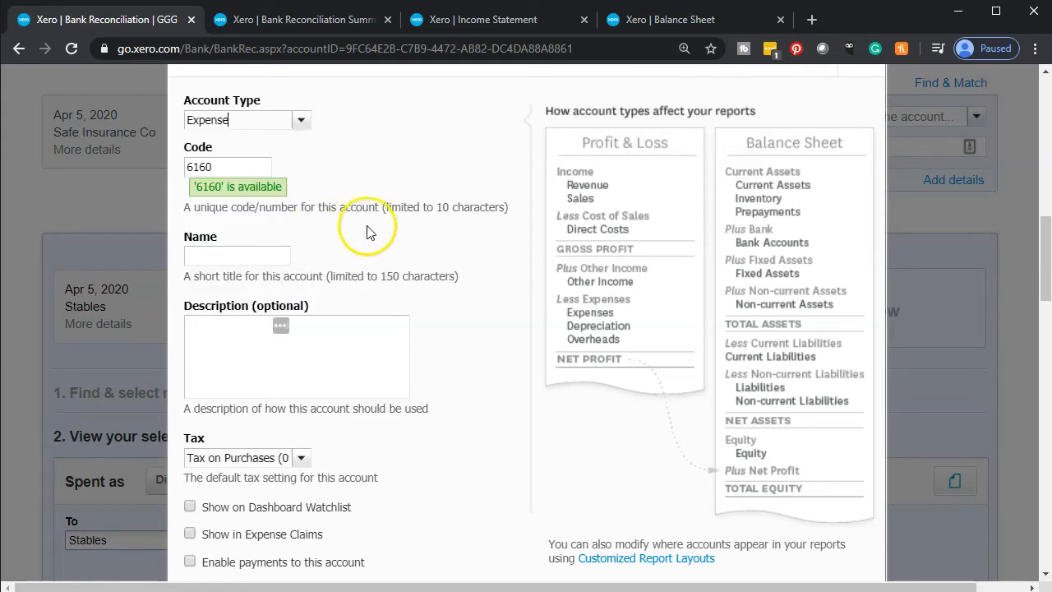
Step: Name the new account Office Supplies and save it
scroll(405, 226, down, 1)
click(211, 168)
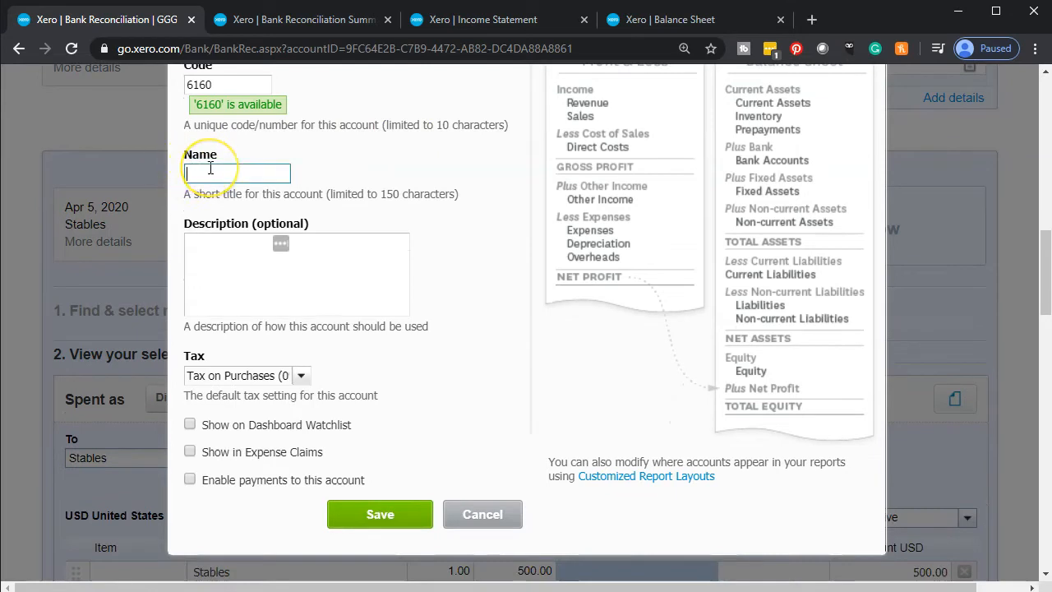
text(Office)
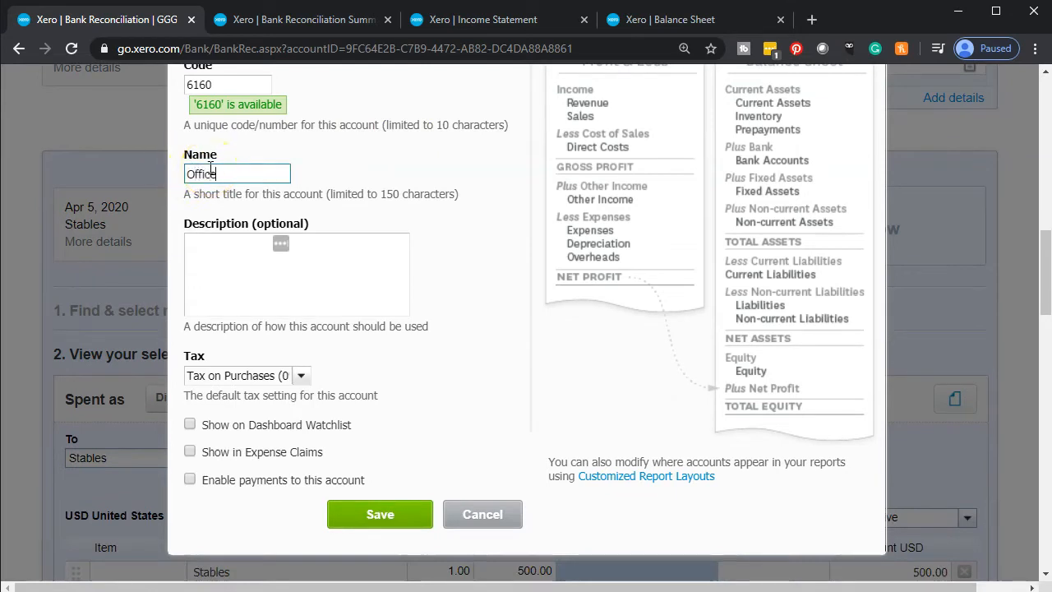
text( Supplies)
key(Tab)
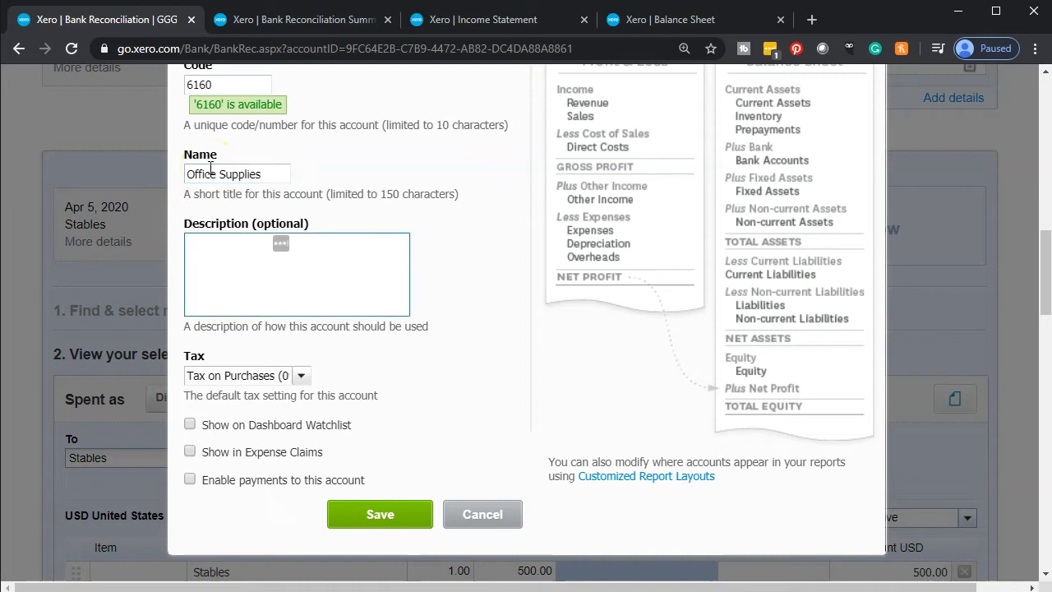
click(376, 511)
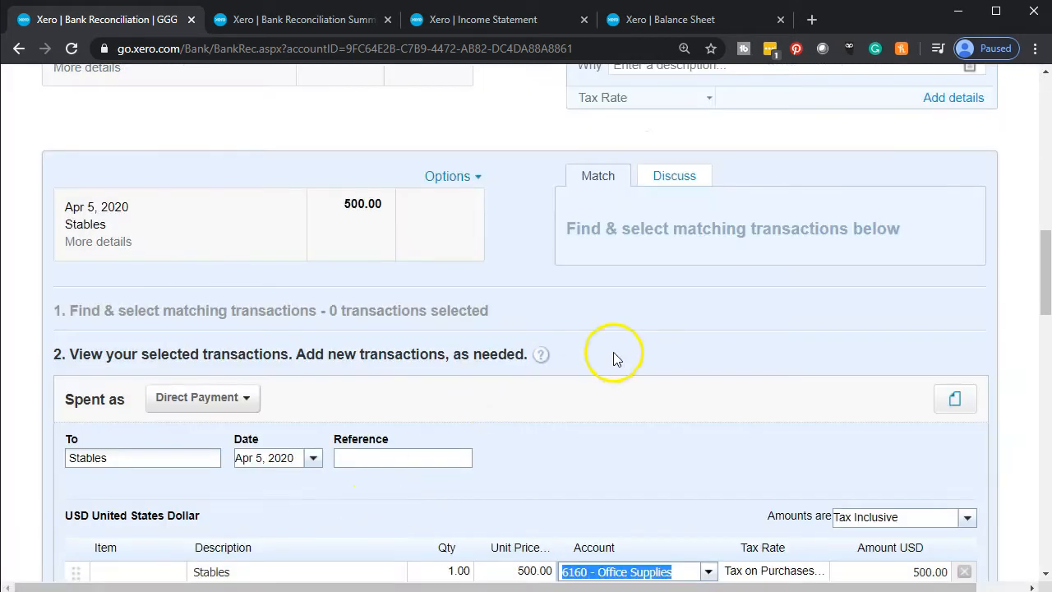
Step: Save the Stables direct payment of 500.00 and reconcile it with the matching statement line
scroll(616, 357, down, 3)
scroll(615, 357, down, 1)
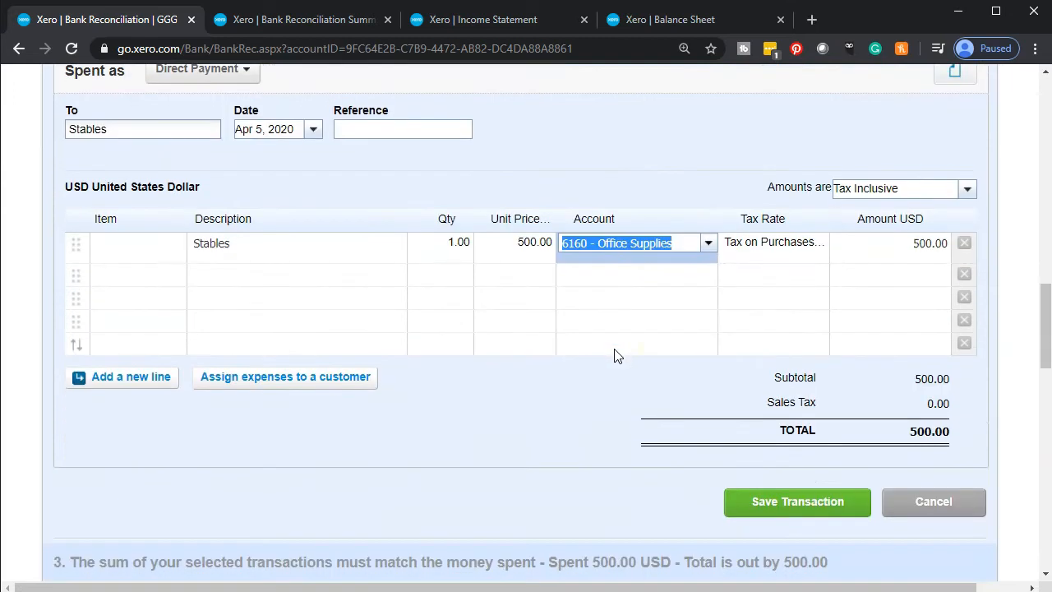
click(783, 503)
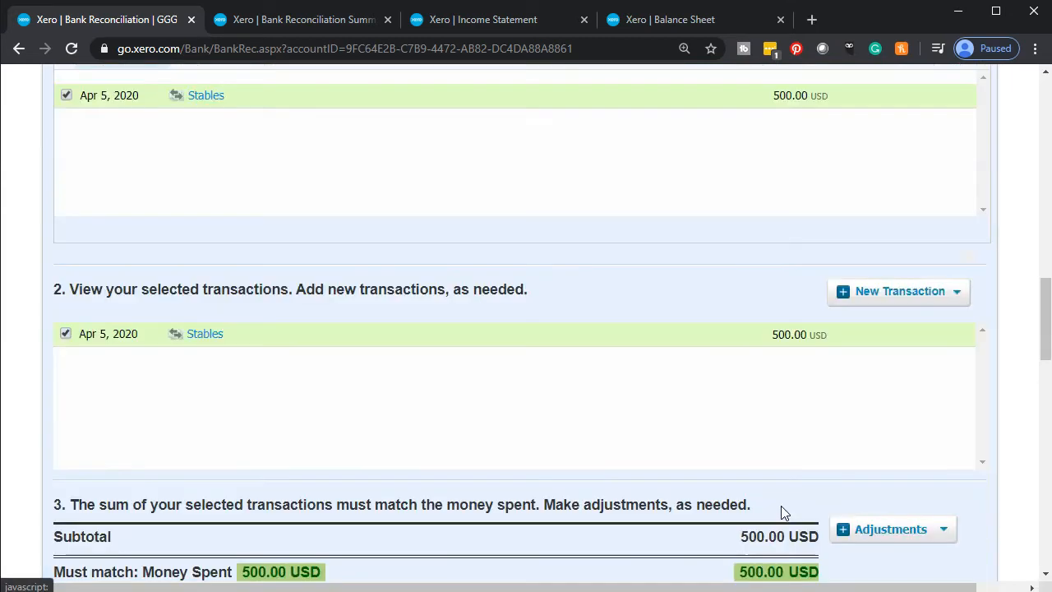
click(502, 401)
scroll(502, 401, up, 4)
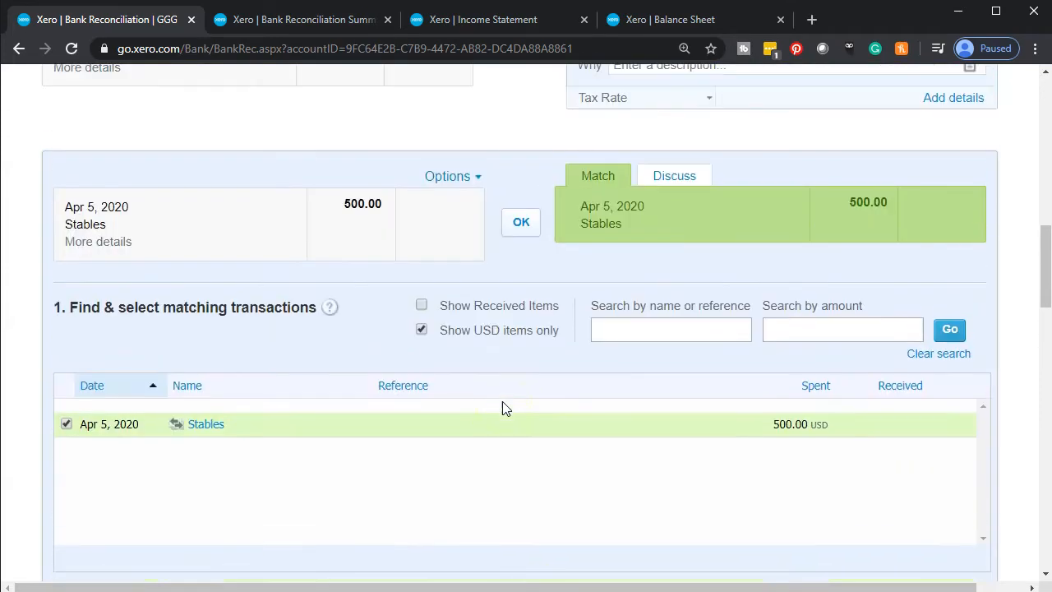
click(541, 390)
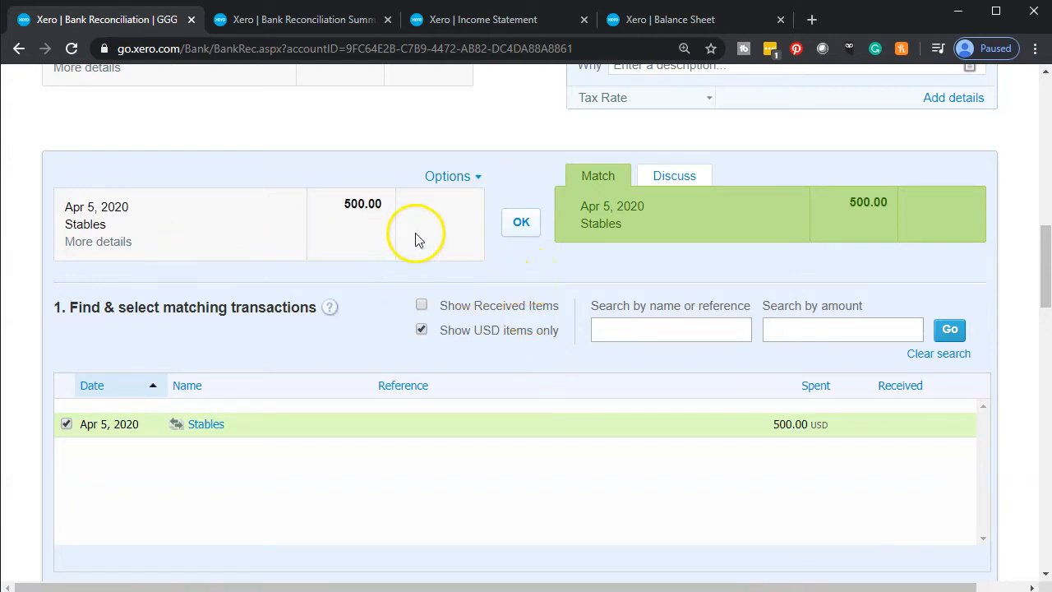
click(521, 223)
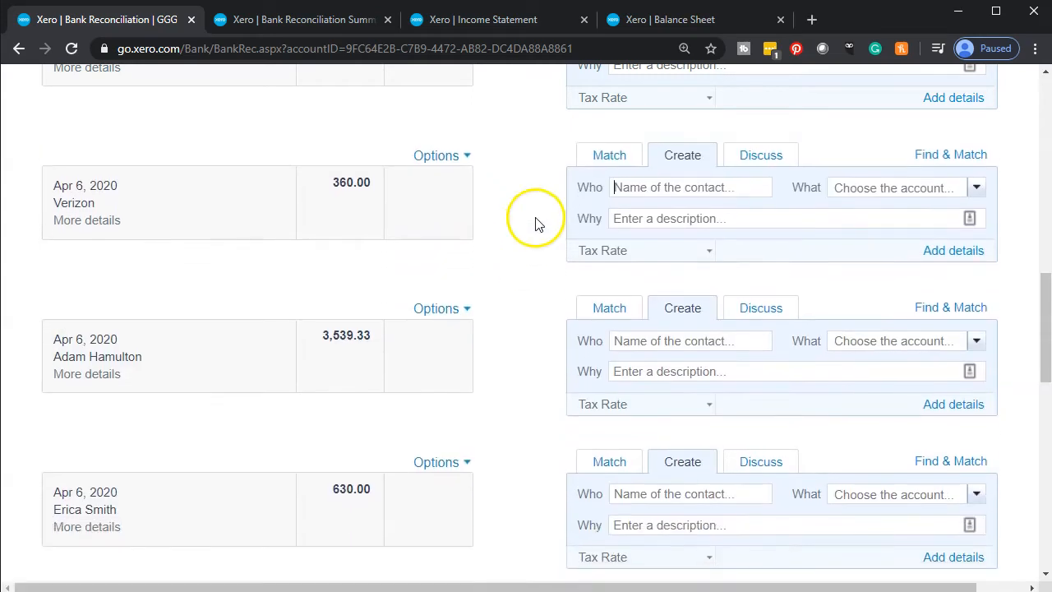
Step: Update the April 2020 Income Statement in its browser tab and check its operating expenses
click(506, 20)
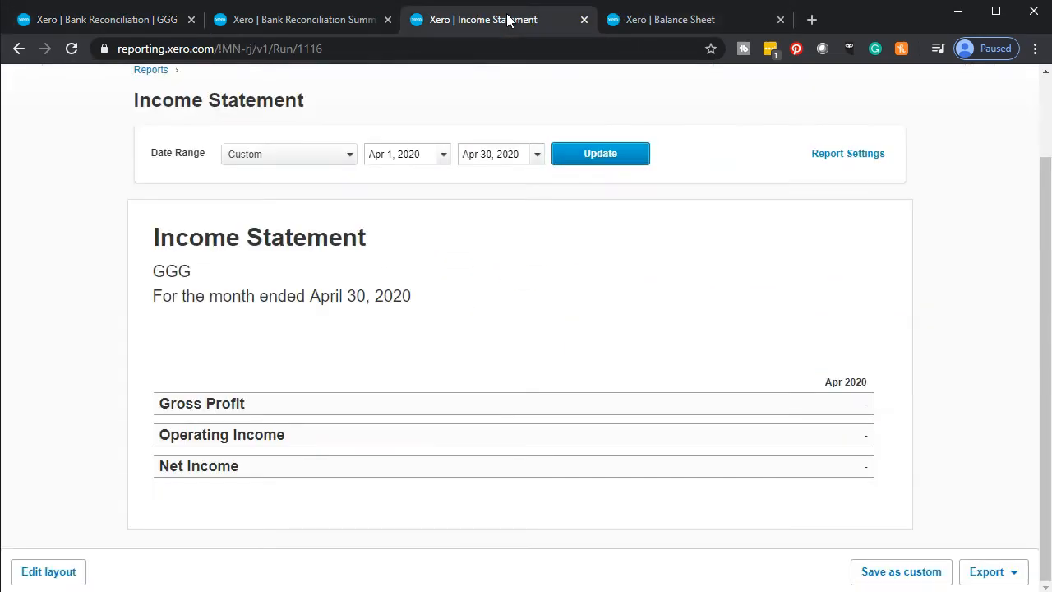
click(579, 167)
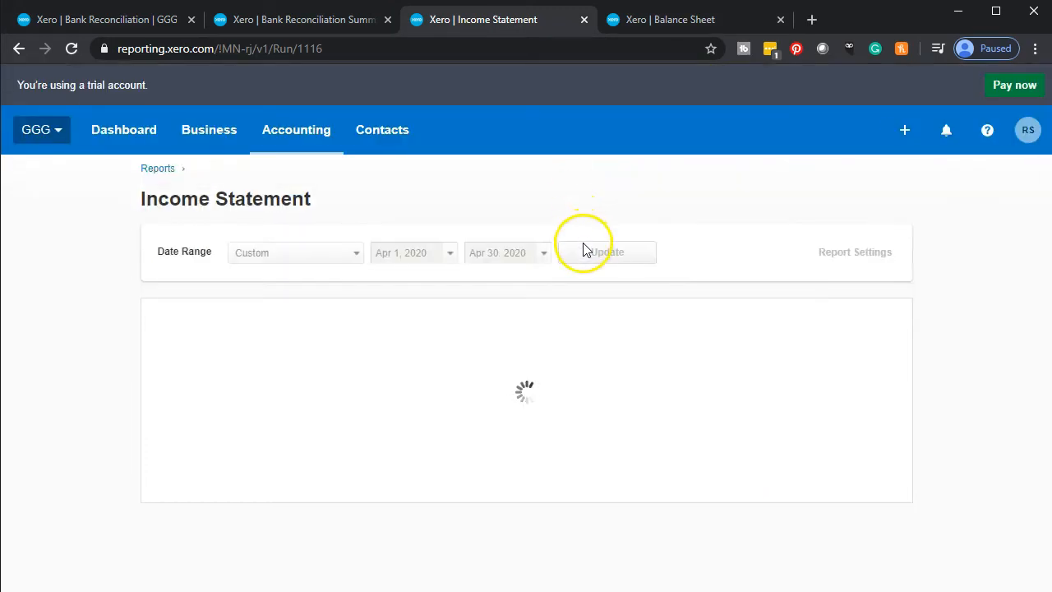
scroll(585, 251, down, 2)
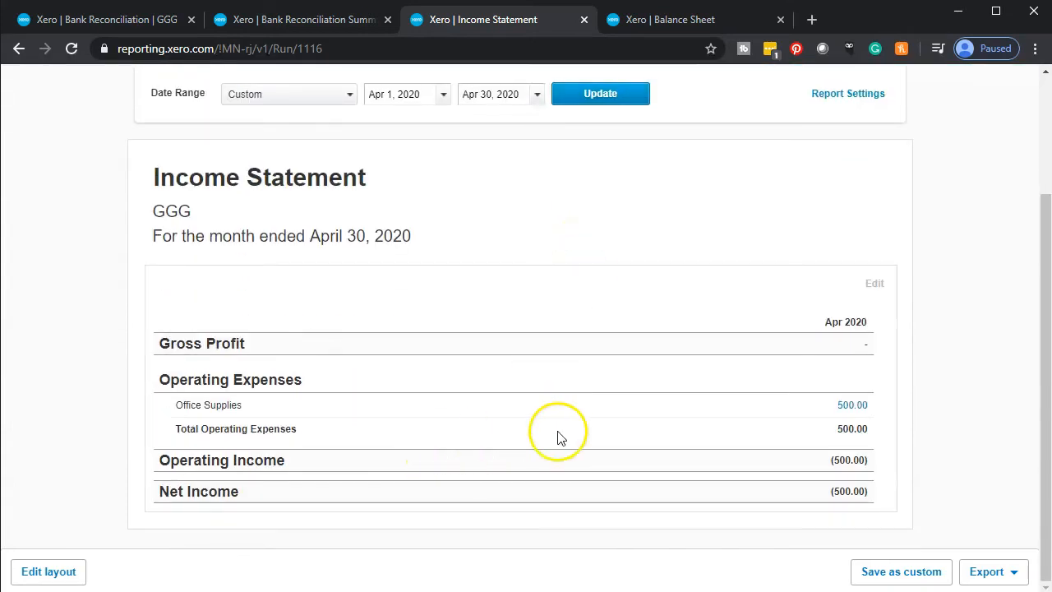
Step: Return to the Bank Reconciliation tab and copy Verizon from the Apr 6 line of 360.00 into its contact name
click(119, 23)
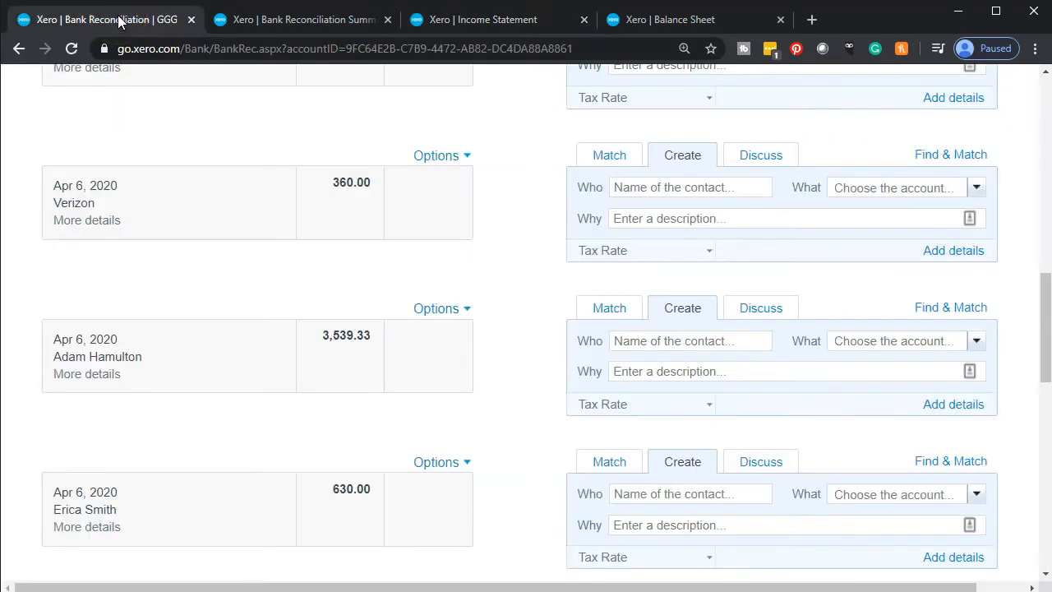
scroll(263, 337, up, 2)
scroll(263, 335, up, 1)
scroll(263, 335, down, 3)
drag(114, 208, 52, 213)
key(ctrl+c)
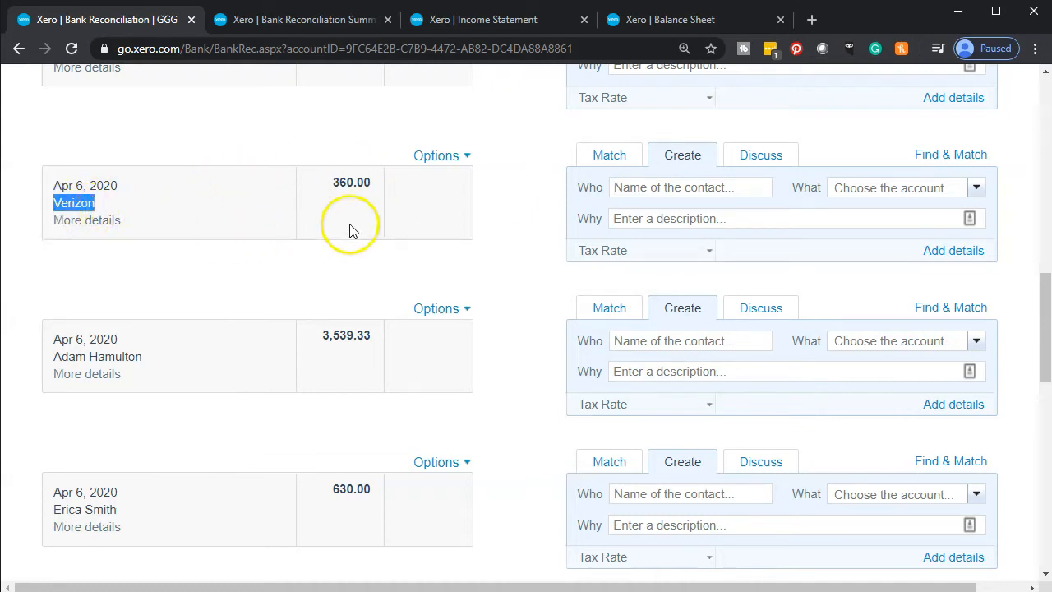
click(622, 187)
key(ctrl+v)
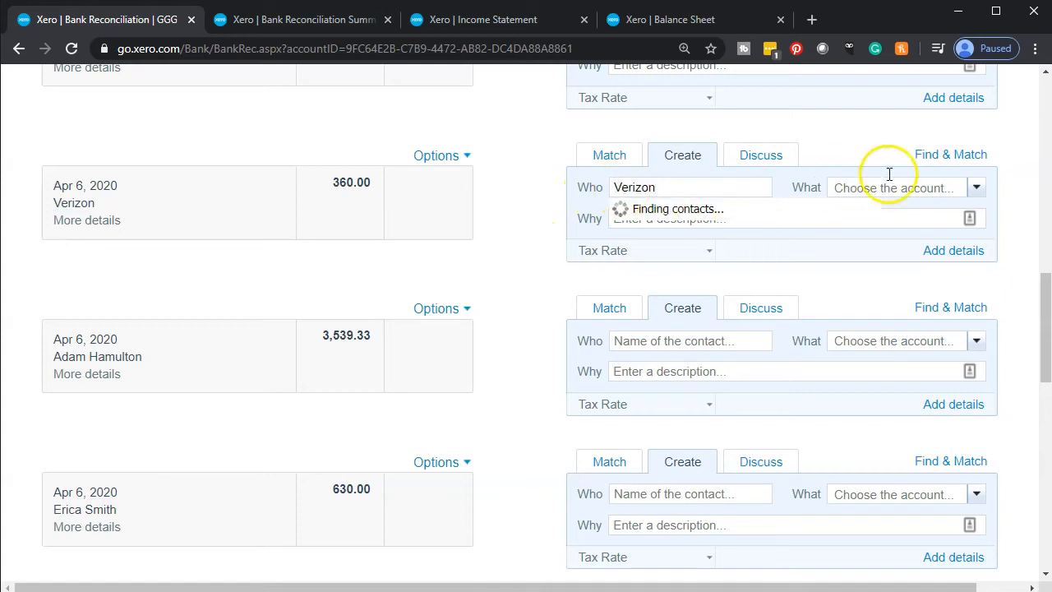
Step: Browse the expense accounts available for the Verizon line and close the list
click(976, 188)
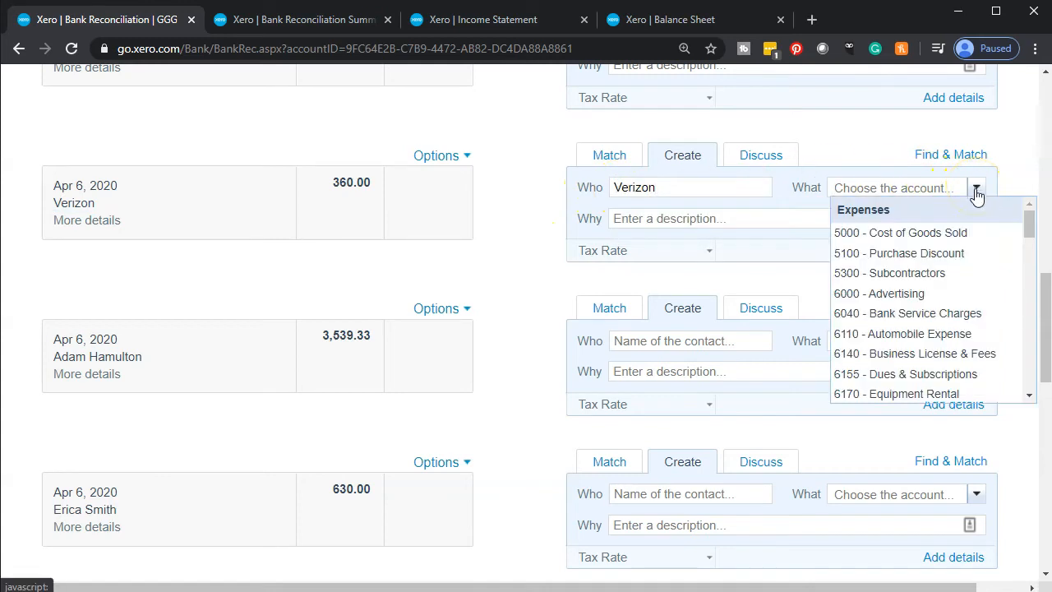
scroll(961, 270, down, 1)
scroll(967, 270, down, 3)
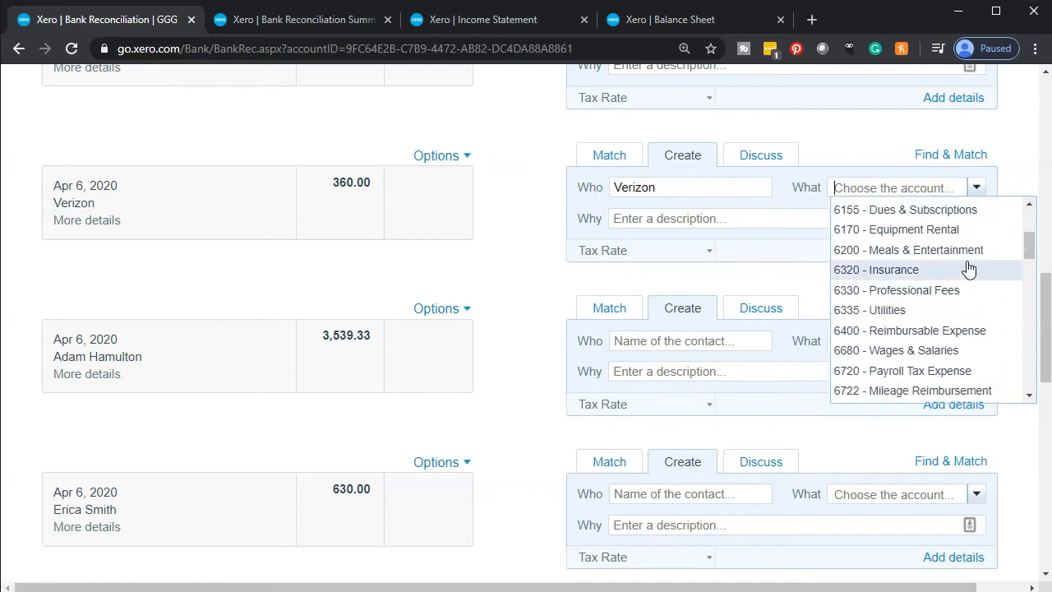
scroll(968, 269, up, 2)
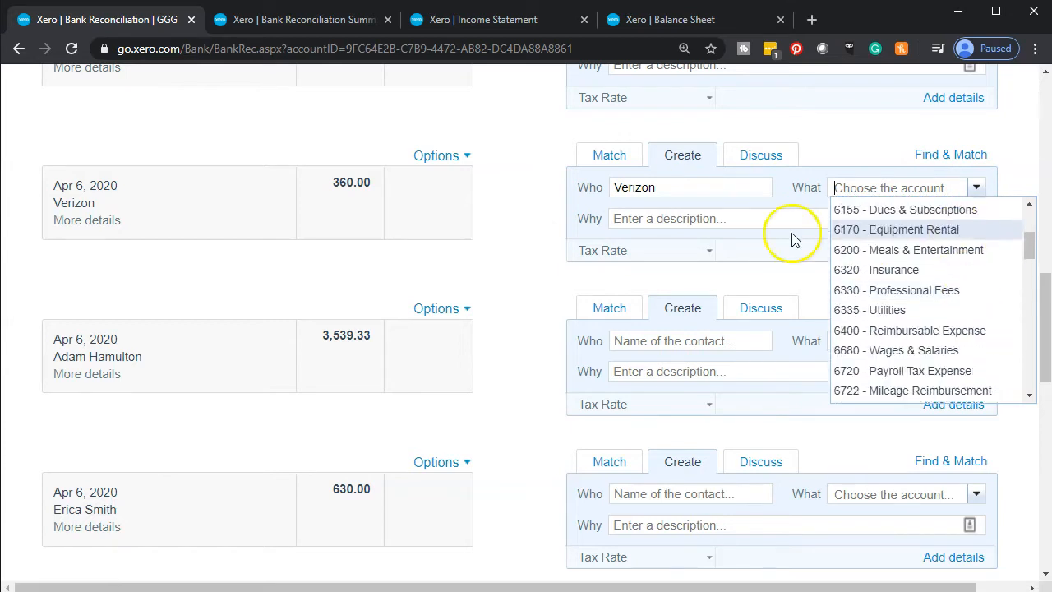
click(547, 258)
Step: Open the detailed entry for the Verizon payment and look through the account choices for its 360.00 row
click(936, 250)
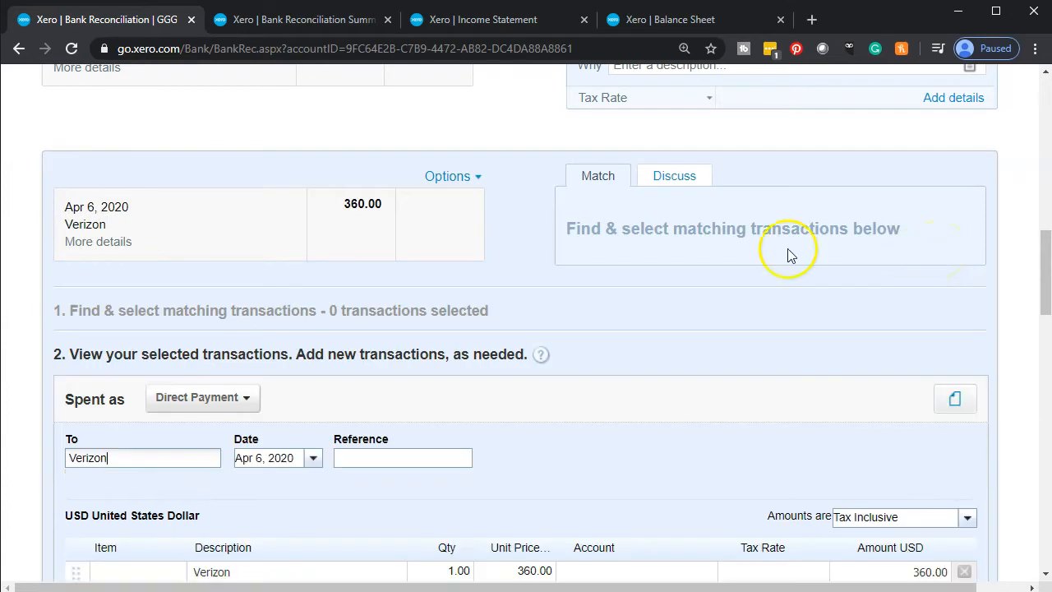
scroll(740, 246, down, 3)
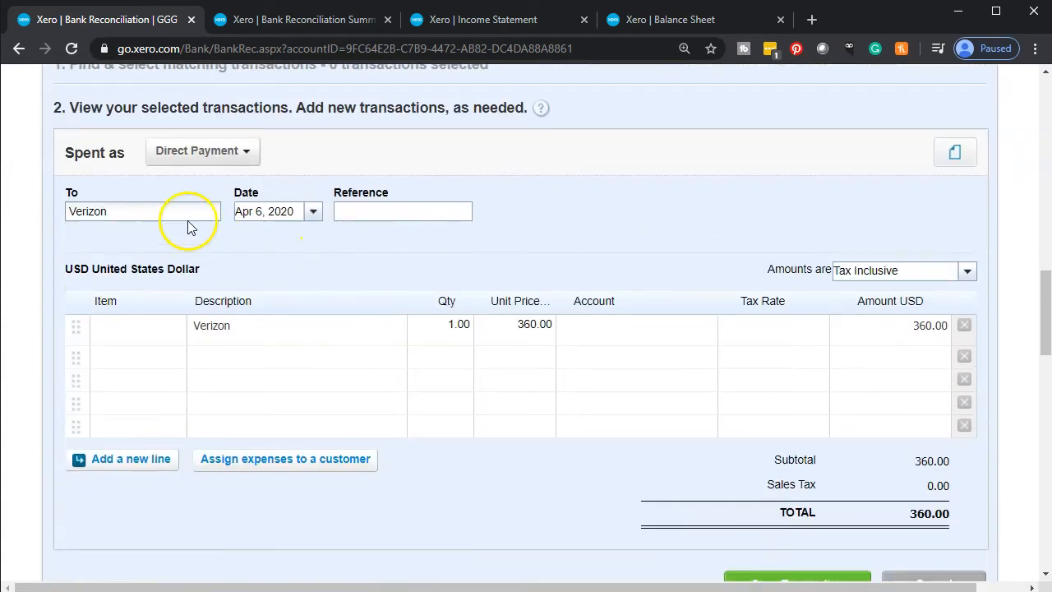
scroll(265, 228, down, 1)
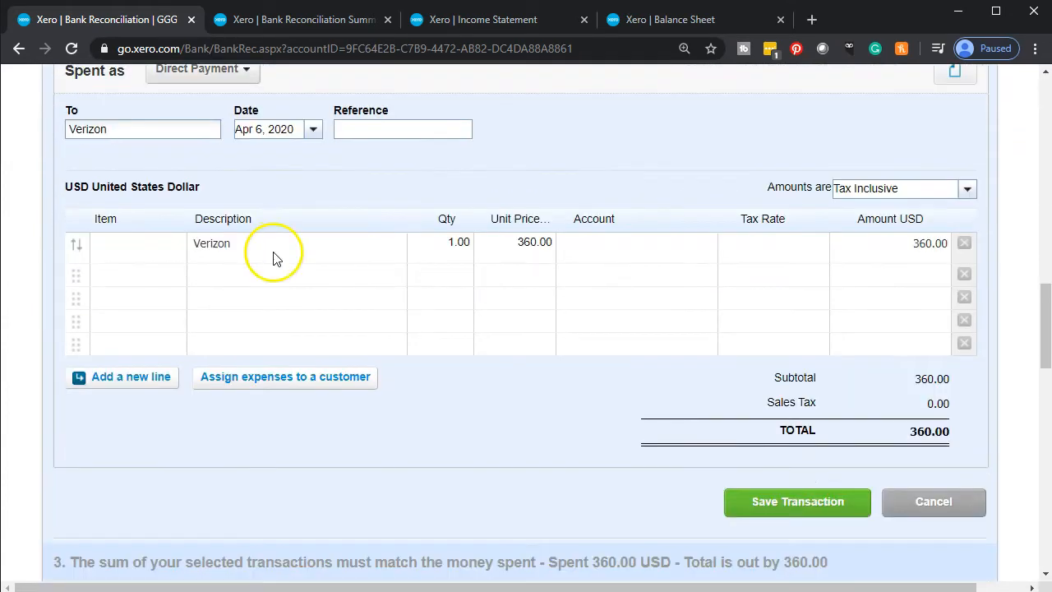
click(712, 251)
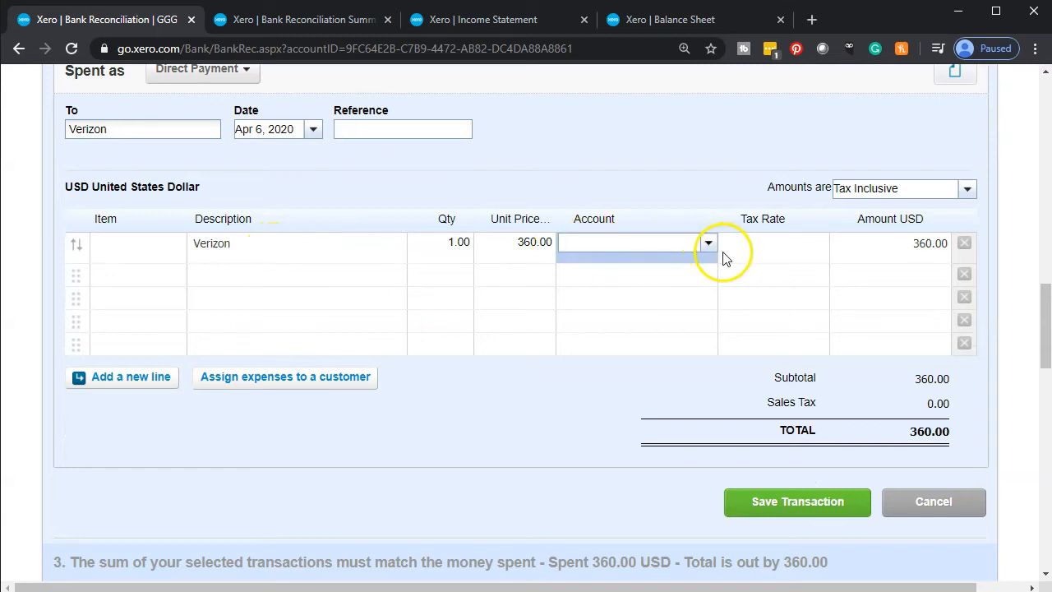
click(707, 243)
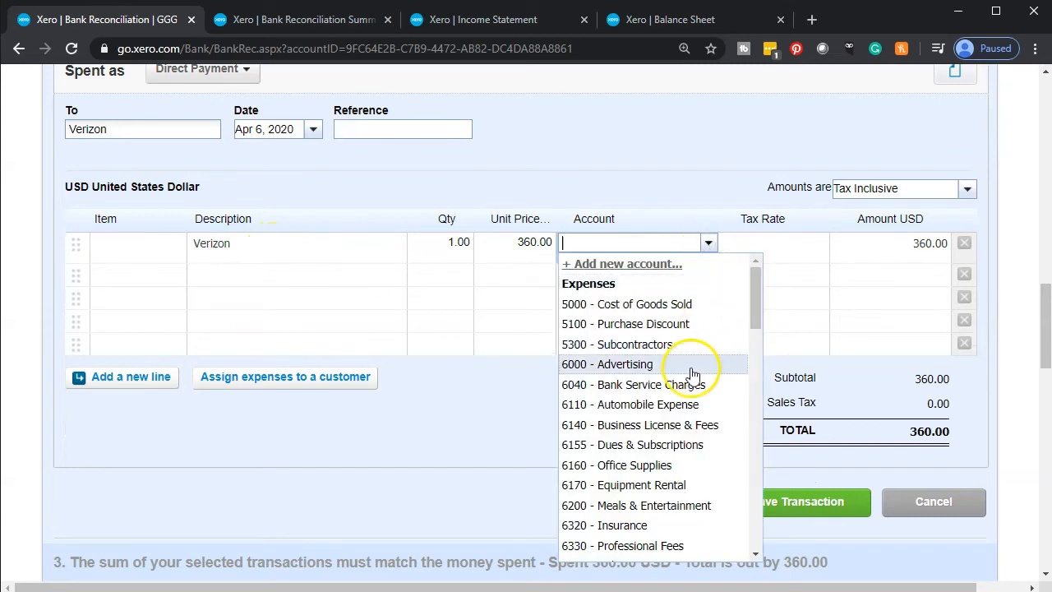
scroll(693, 372, down, 5)
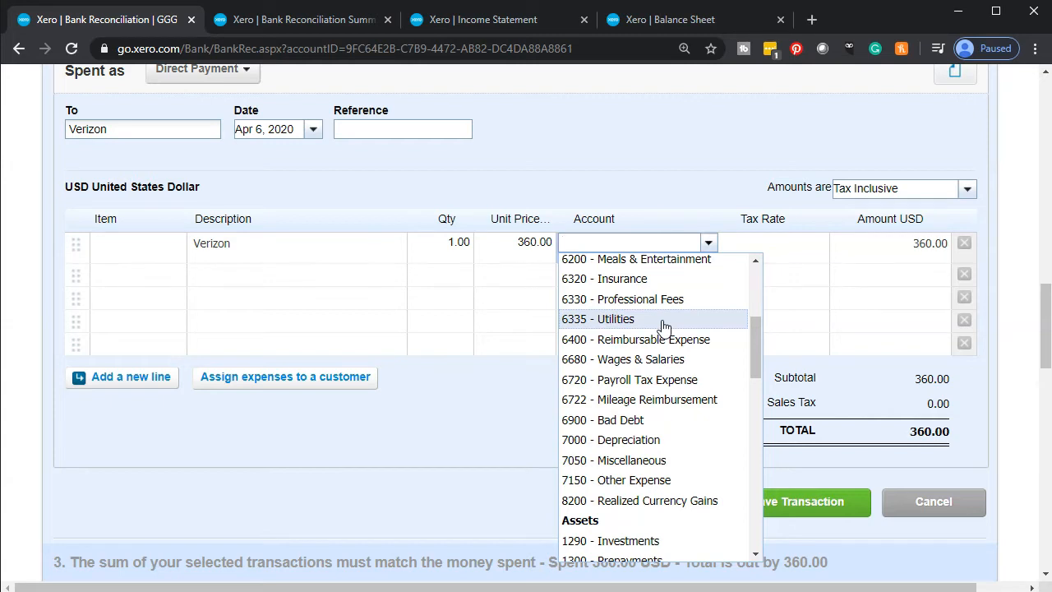
scroll(649, 320, up, 5)
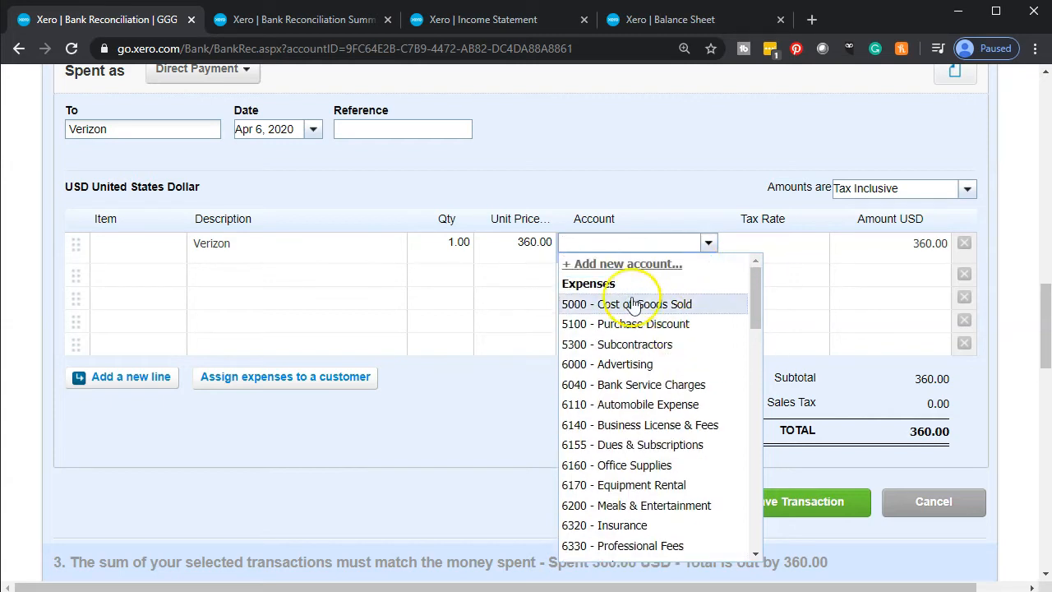
Step: Add a new account of type Expense with code 6337 and the name Telephone for the Verizon payment row
click(622, 264)
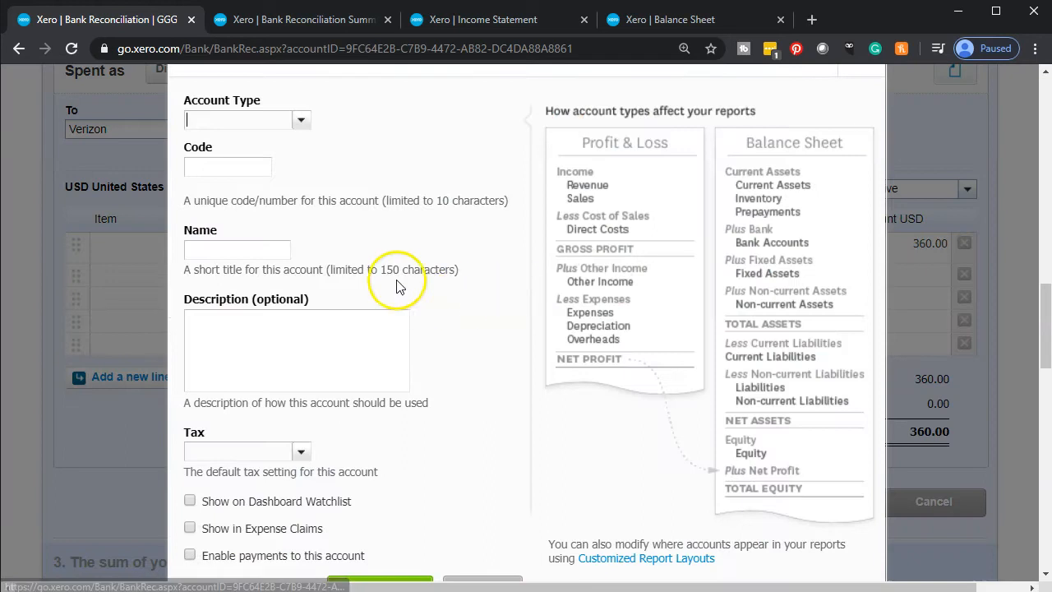
click(243, 165)
text(6337)
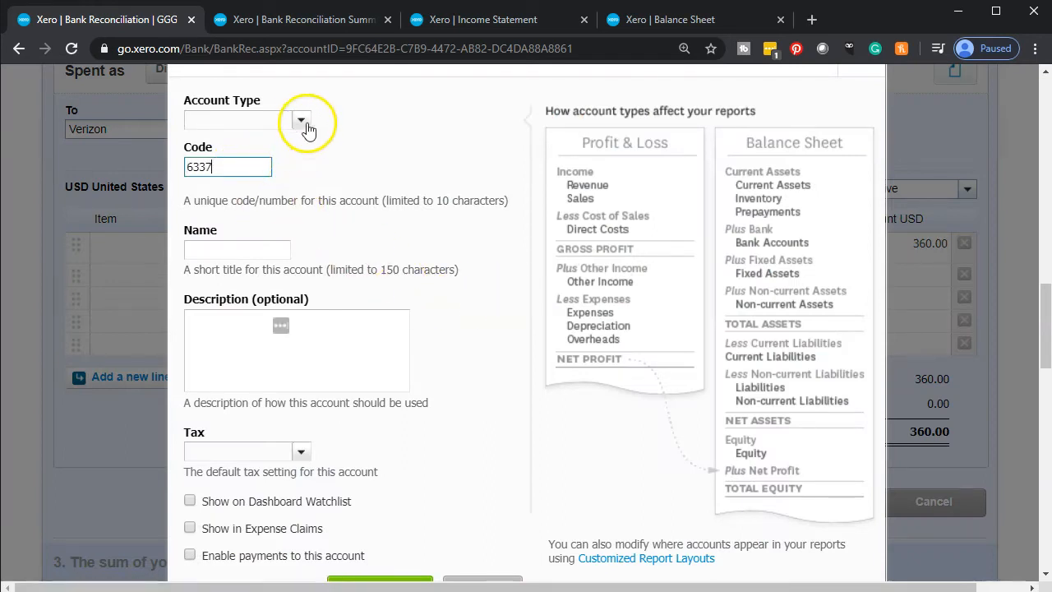
click(299, 122)
scroll(340, 245, down, 1)
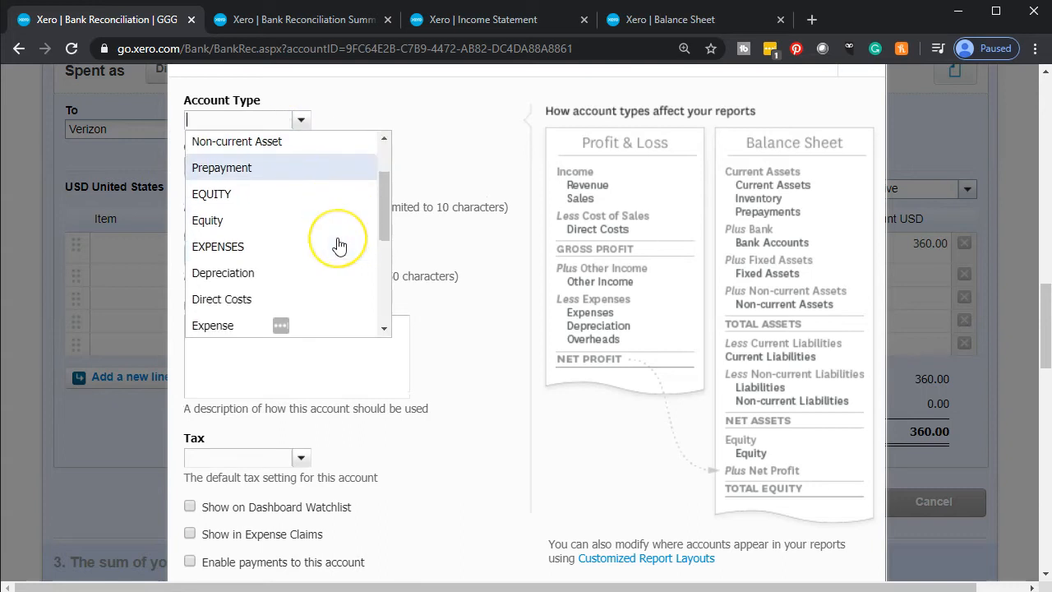
scroll(340, 241, down, 1)
click(275, 239)
click(222, 258)
text(Telephone)
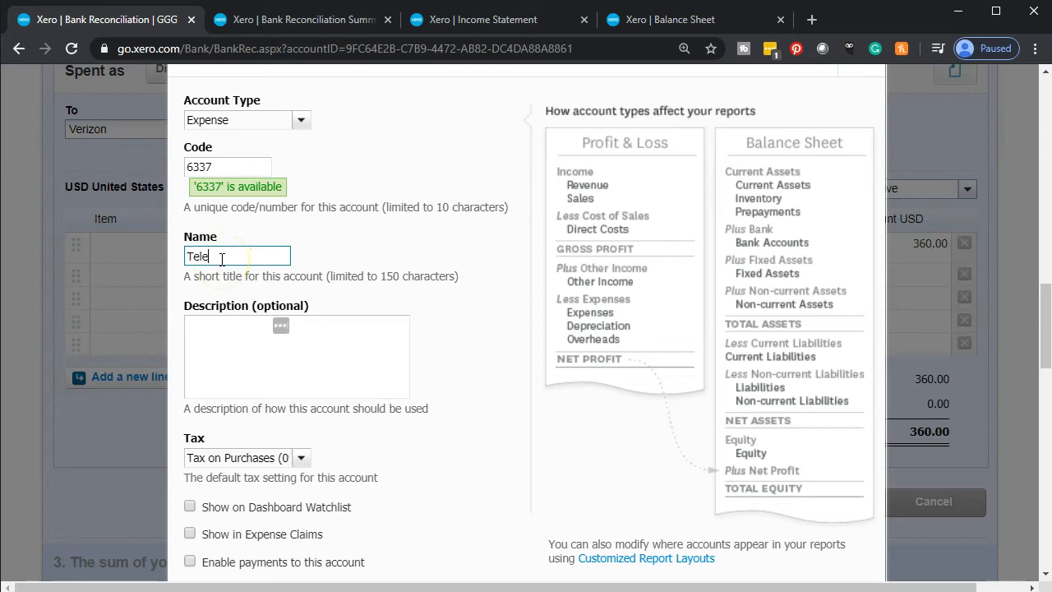
key(Tab)
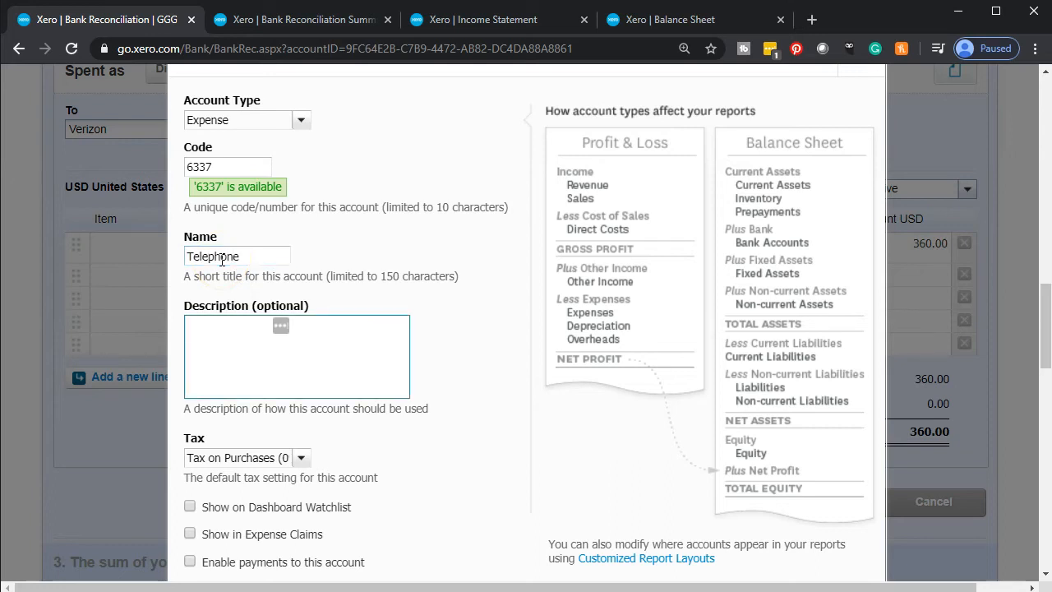
scroll(458, 289, down, 1)
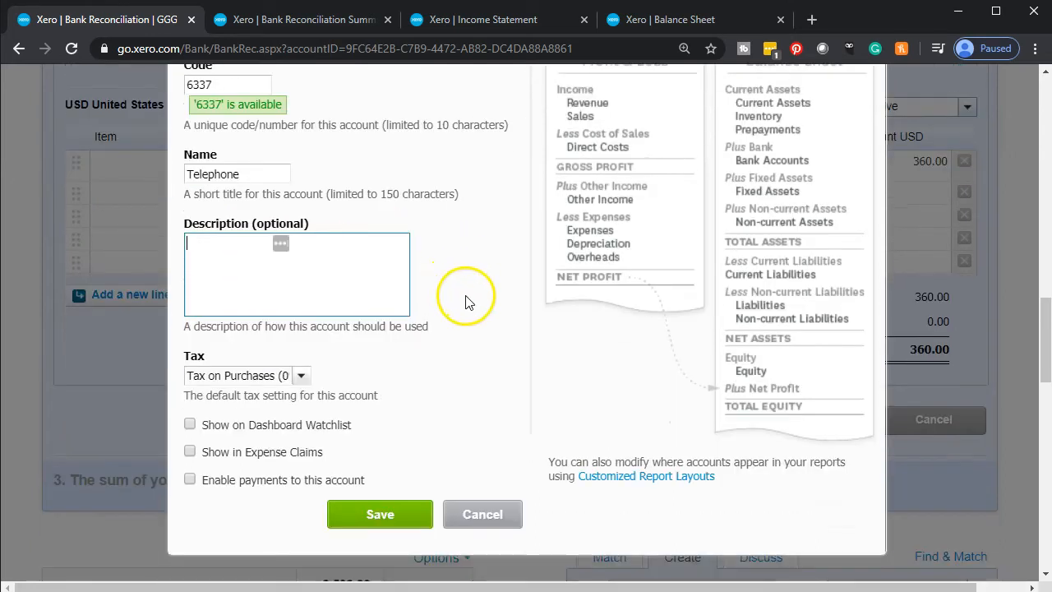
click(400, 514)
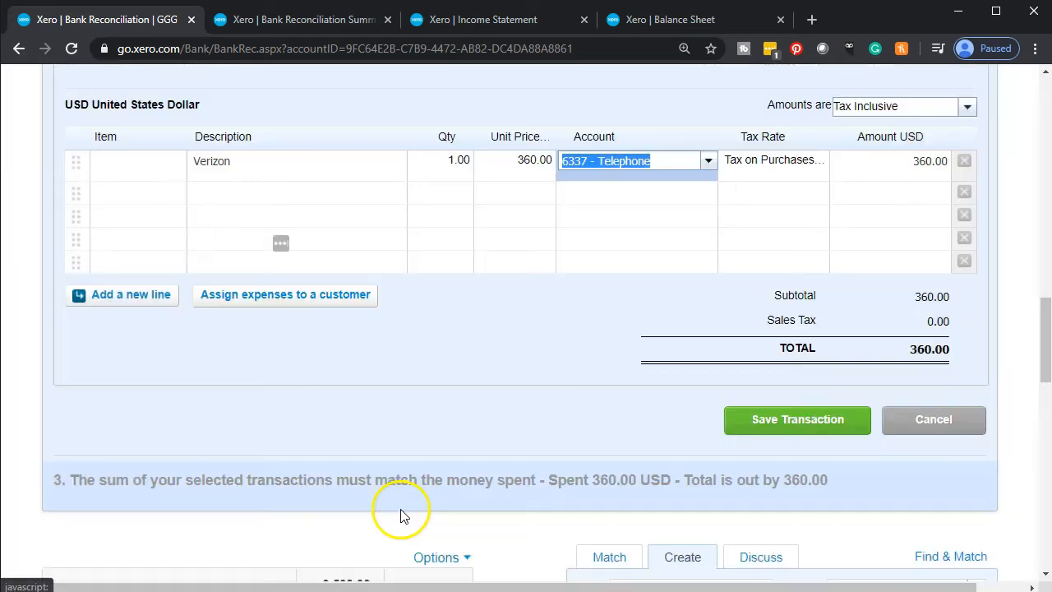
Step: Save the Verizon direct payment of 360.00 and reconcile it with the Apr 6 statement line
click(539, 364)
scroll(537, 358, up, 1)
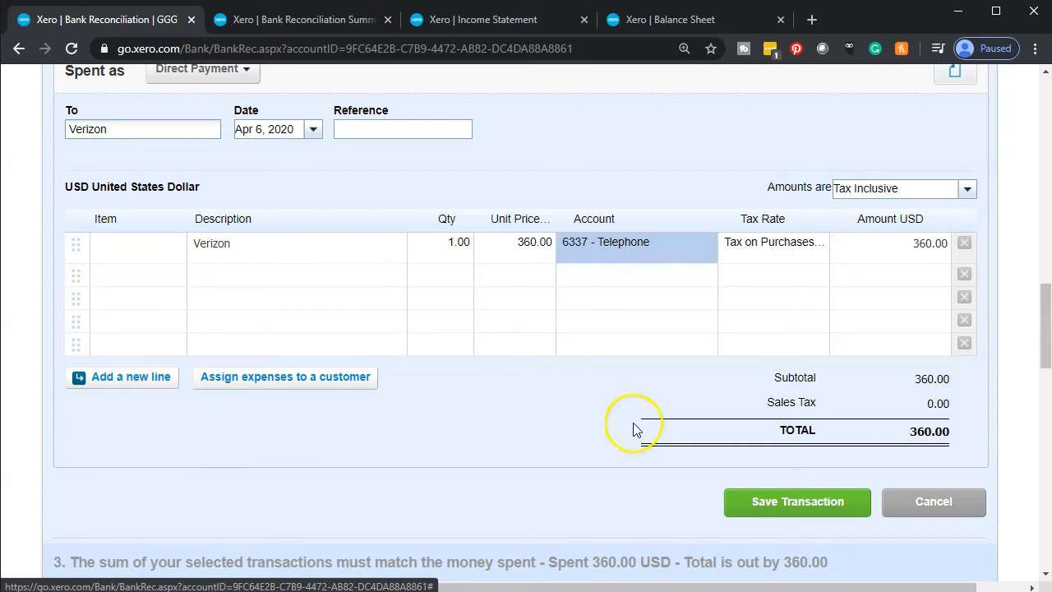
click(744, 516)
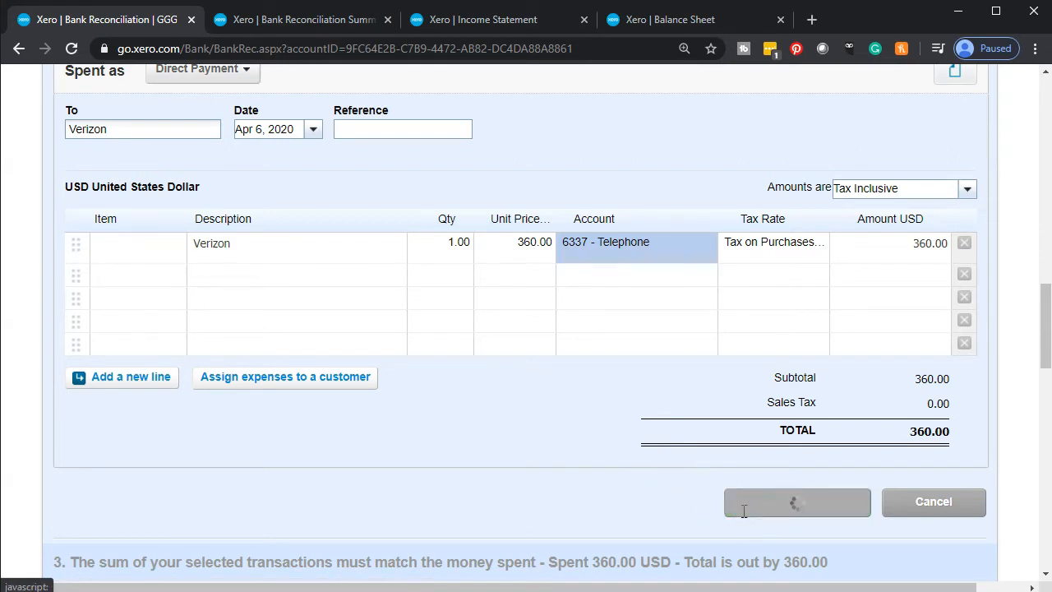
scroll(592, 483, up, 5)
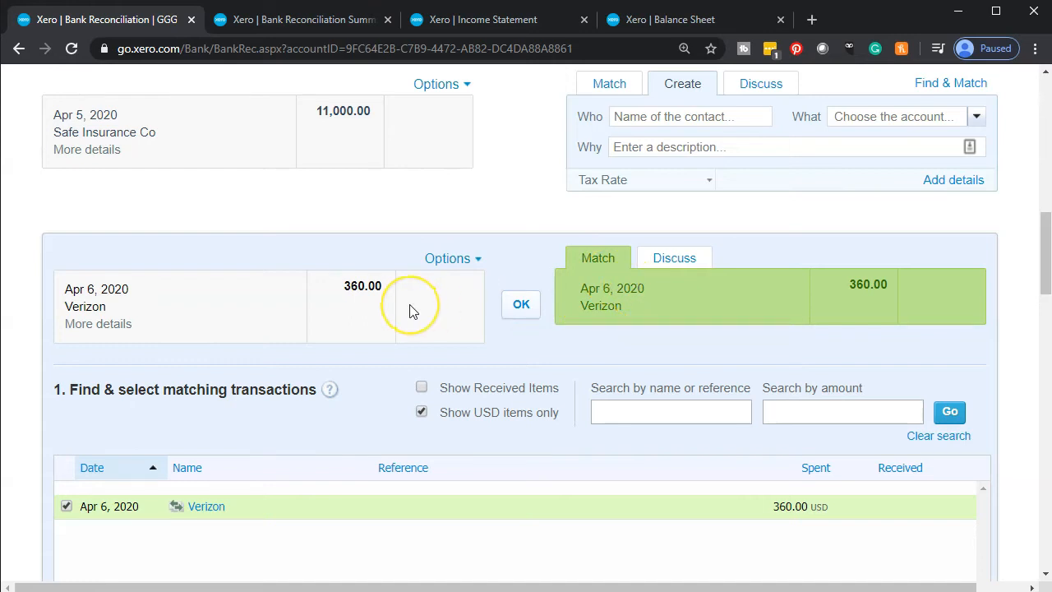
click(521, 304)
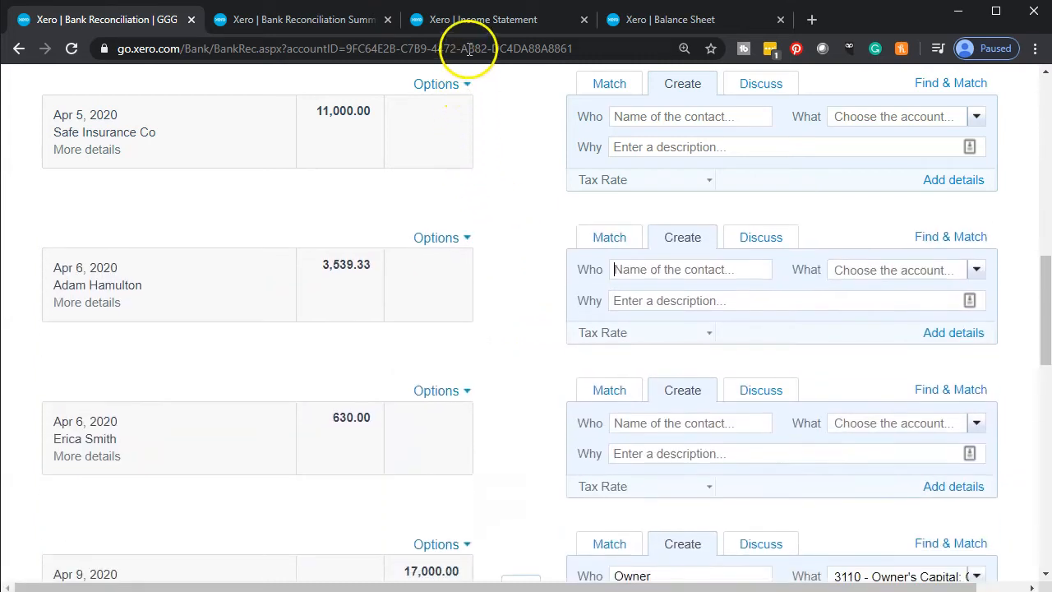
Step: Refresh the April 2020 Income Statement in its browser tab and check the telephone expense
click(469, 20)
click(601, 94)
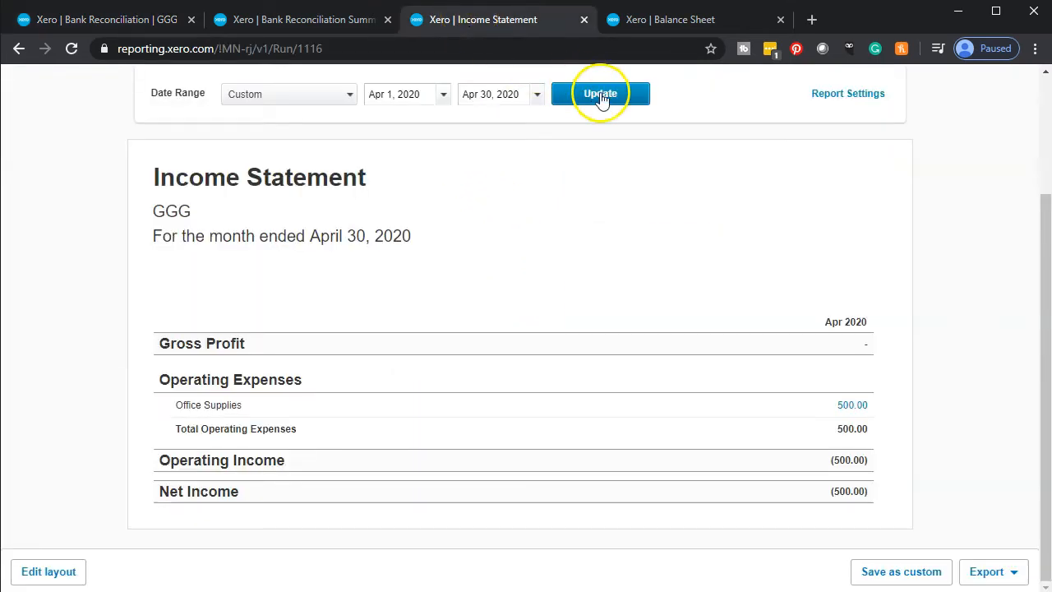
scroll(619, 327, down, 2)
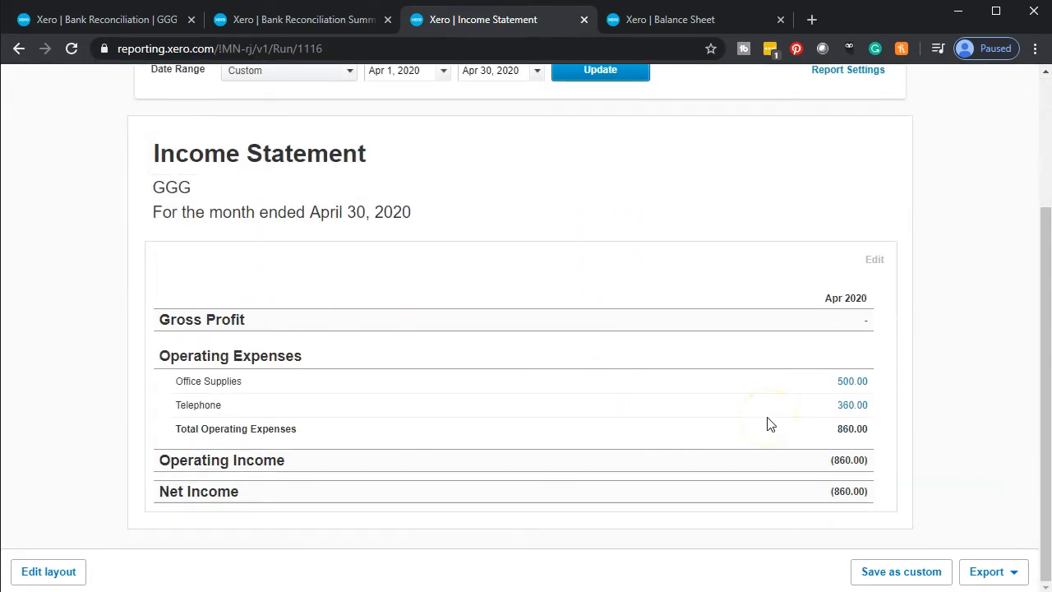
Step: Return to the Bank Reconciliation tab and review the remaining statement lines down to the end of page 1
click(109, 18)
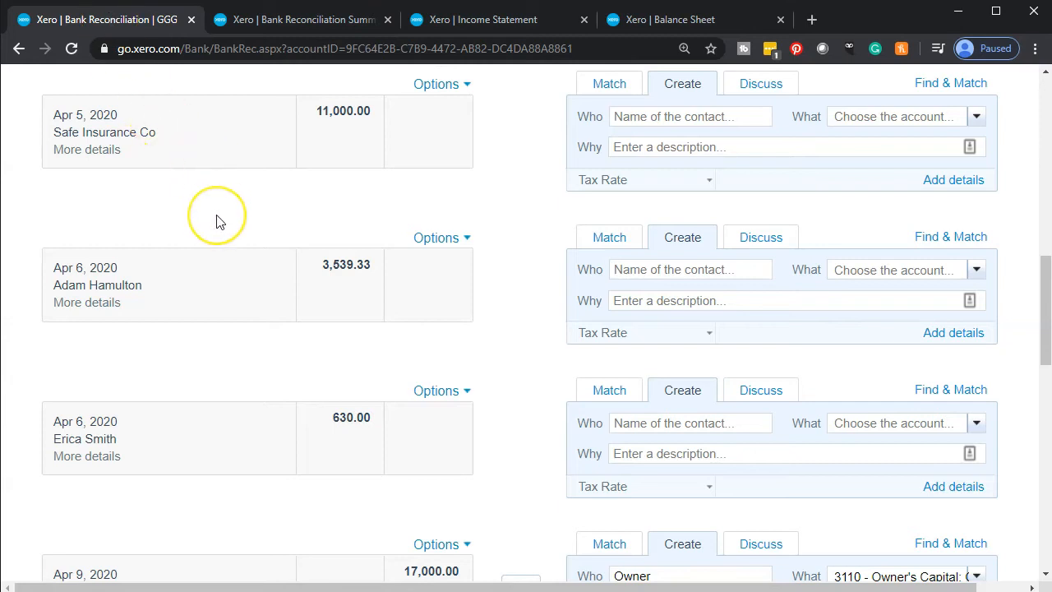
scroll(217, 220, down, 1)
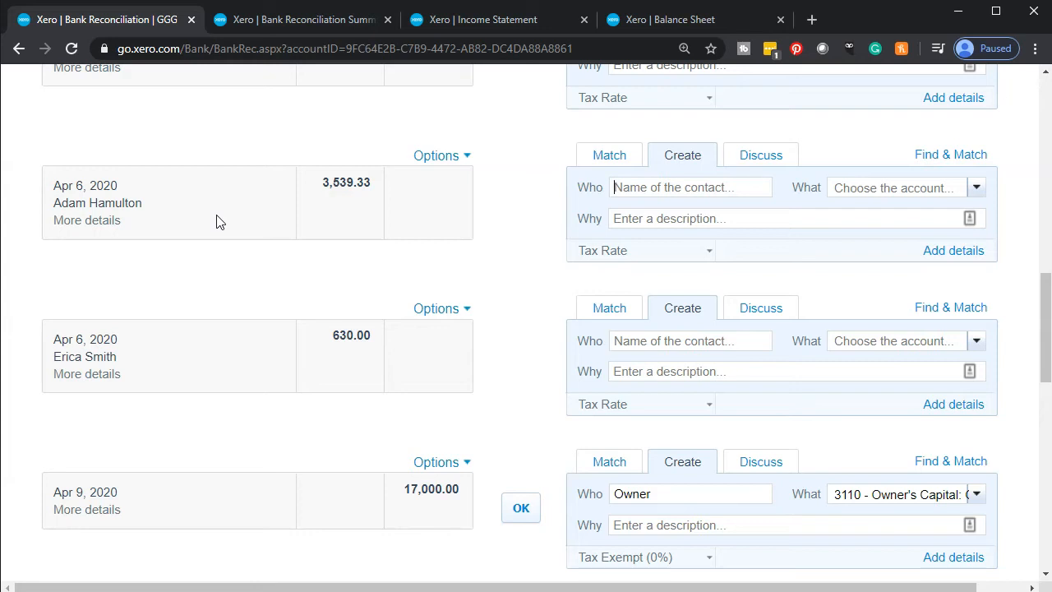
scroll(217, 221, down, 2)
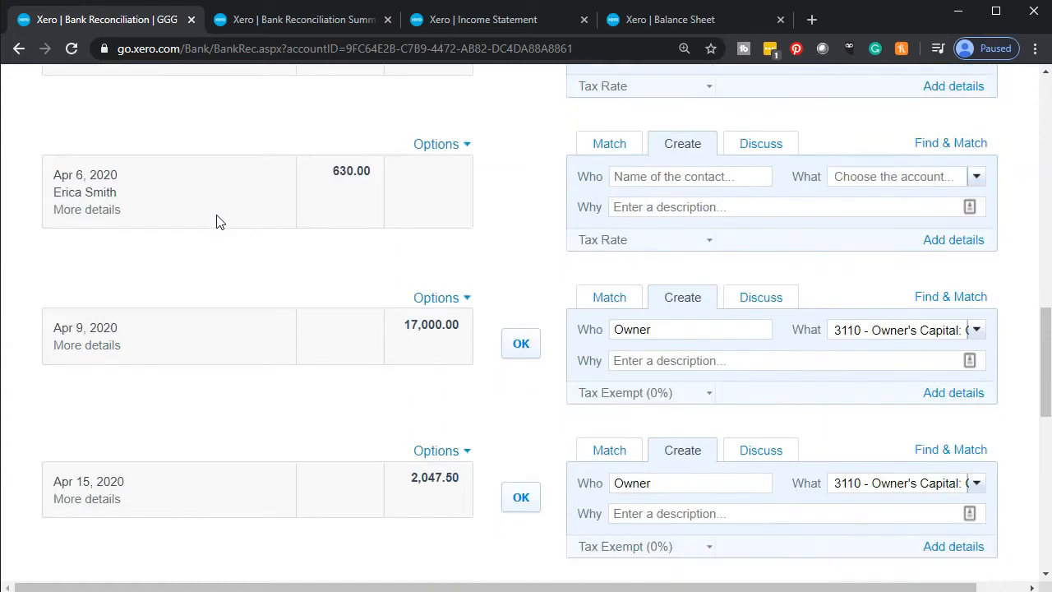
scroll(218, 221, down, 1)
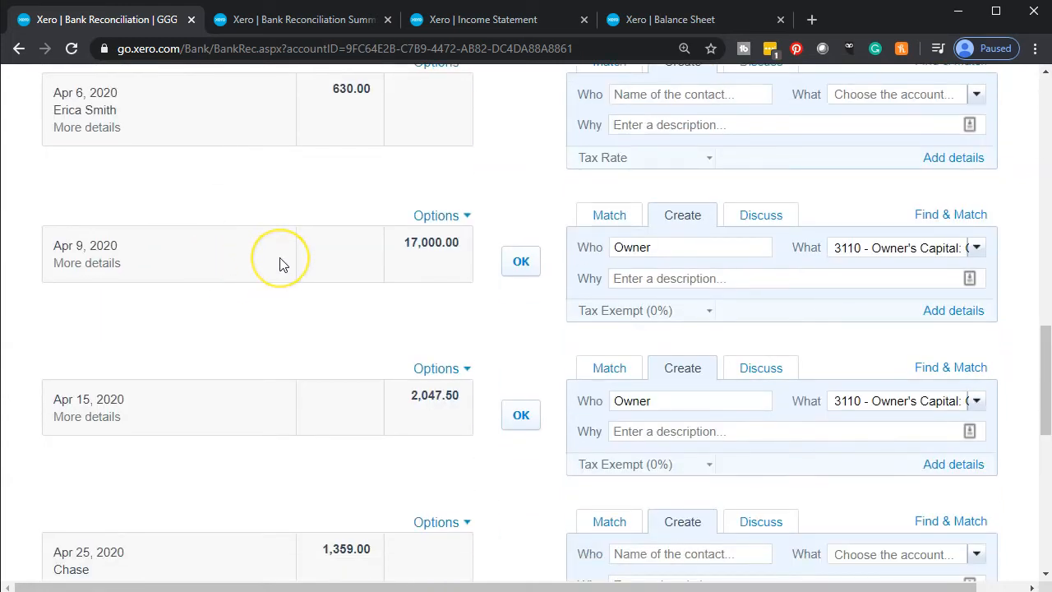
scroll(279, 262, down, 1)
scroll(280, 267, down, 3)
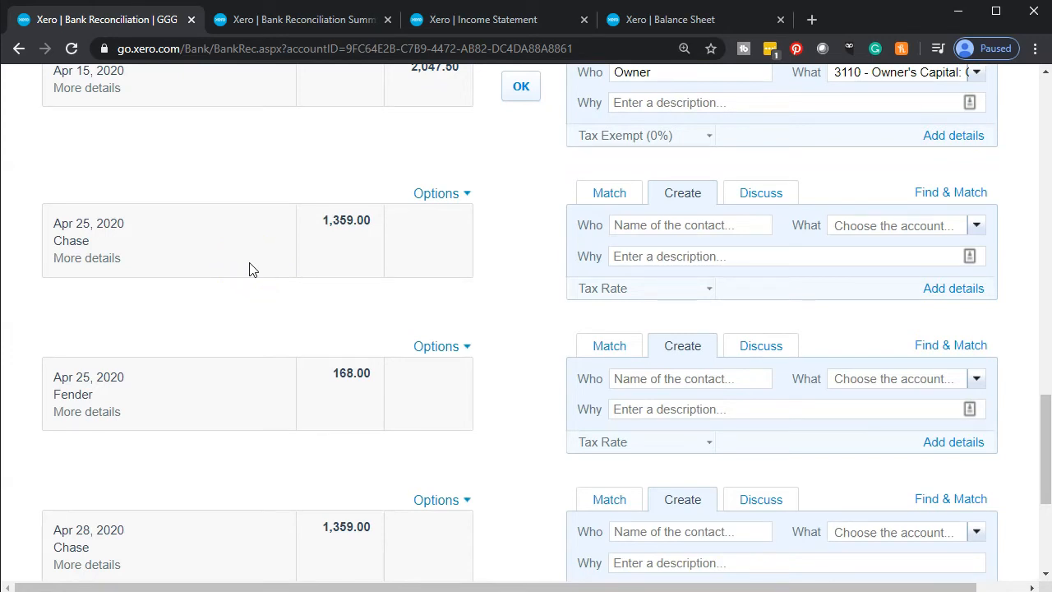
scroll(251, 269, down, 1)
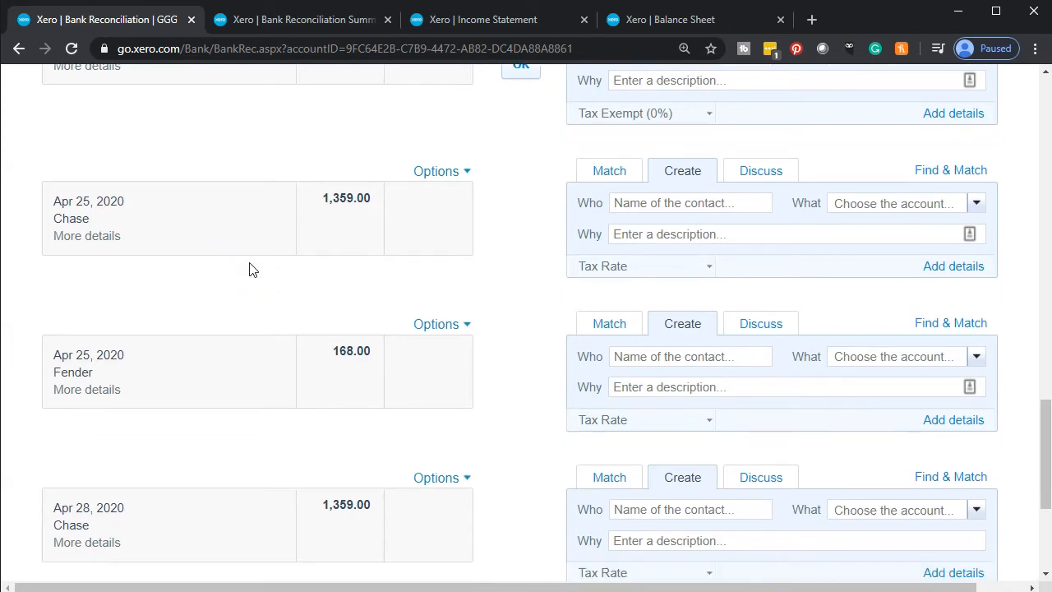
click(244, 301)
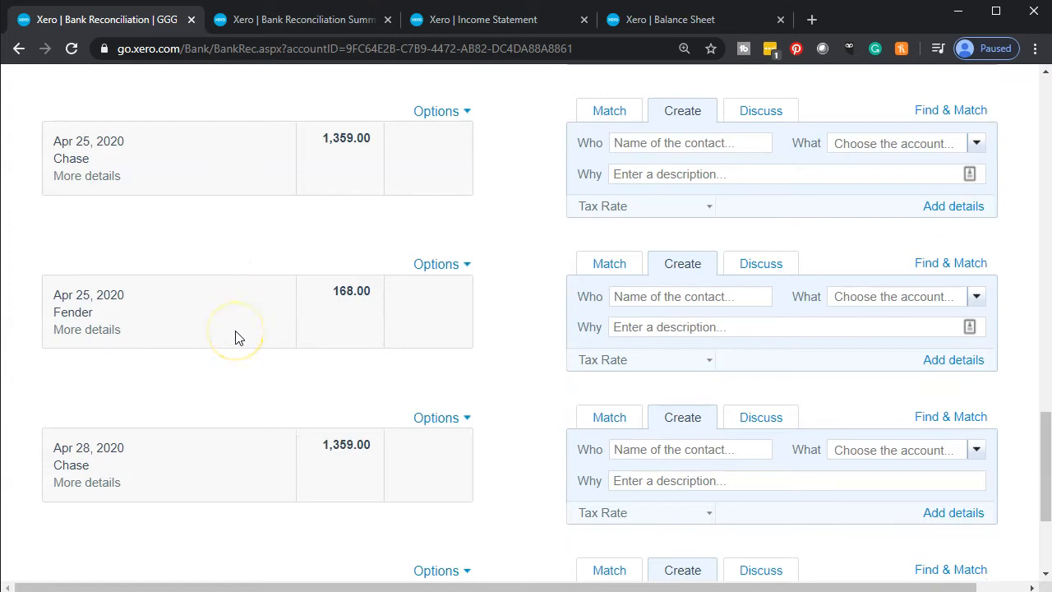
scroll(235, 337, down, 2)
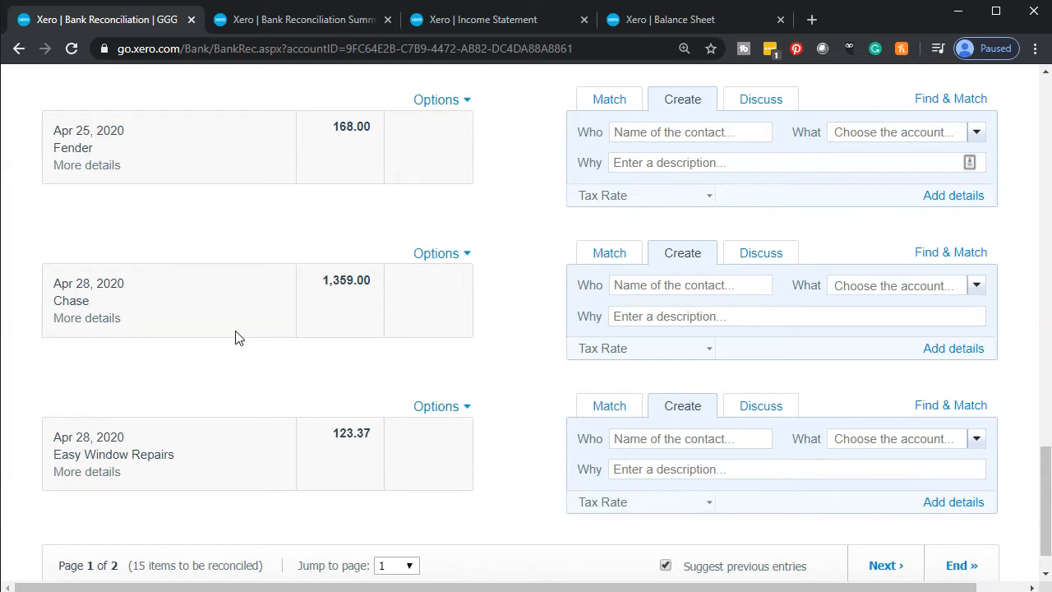
scroll(235, 337, down, 1)
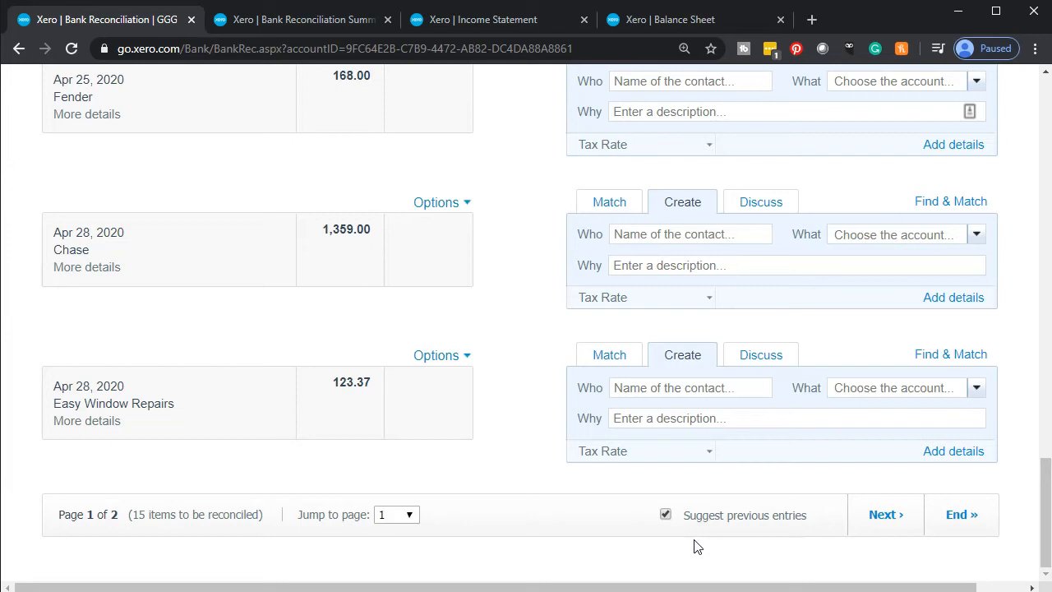
Step: Copy Easy Window Repairs from the Apr 28 line of 123.37 into its contact name
drag(184, 406, 53, 411)
key(ctrl+c)
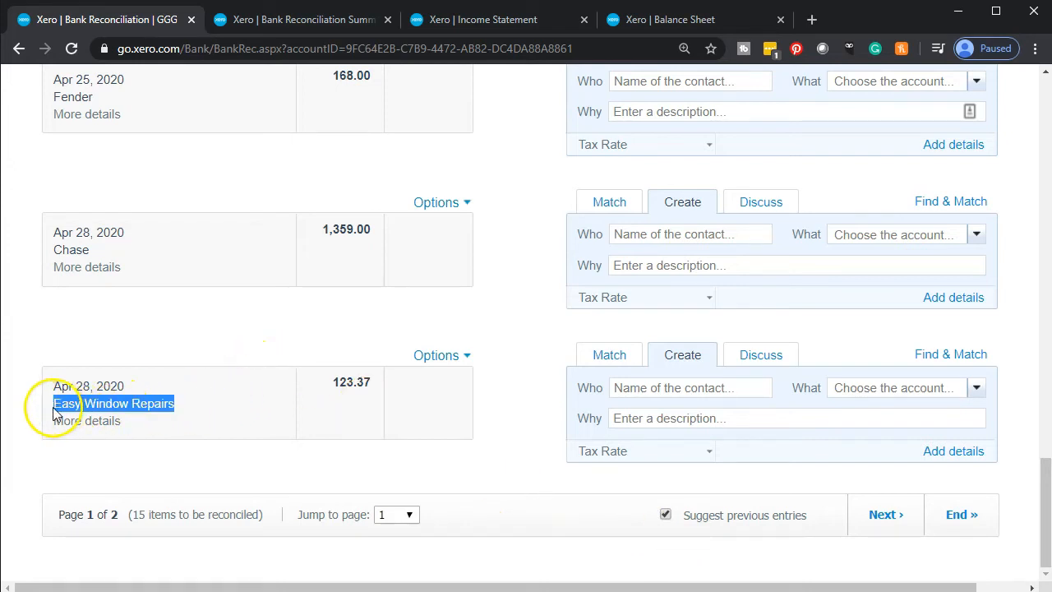
click(697, 393)
key(ctrl+v)
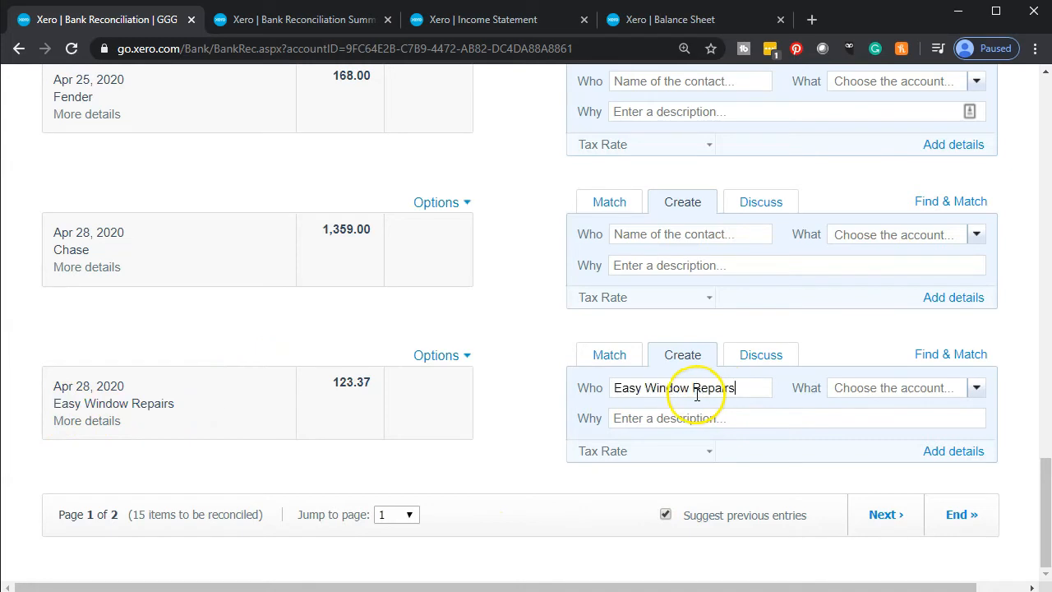
Step: Check the expense accounts available for the Easy Window Repairs line, close the list, and open the line's detailed entry
click(977, 393)
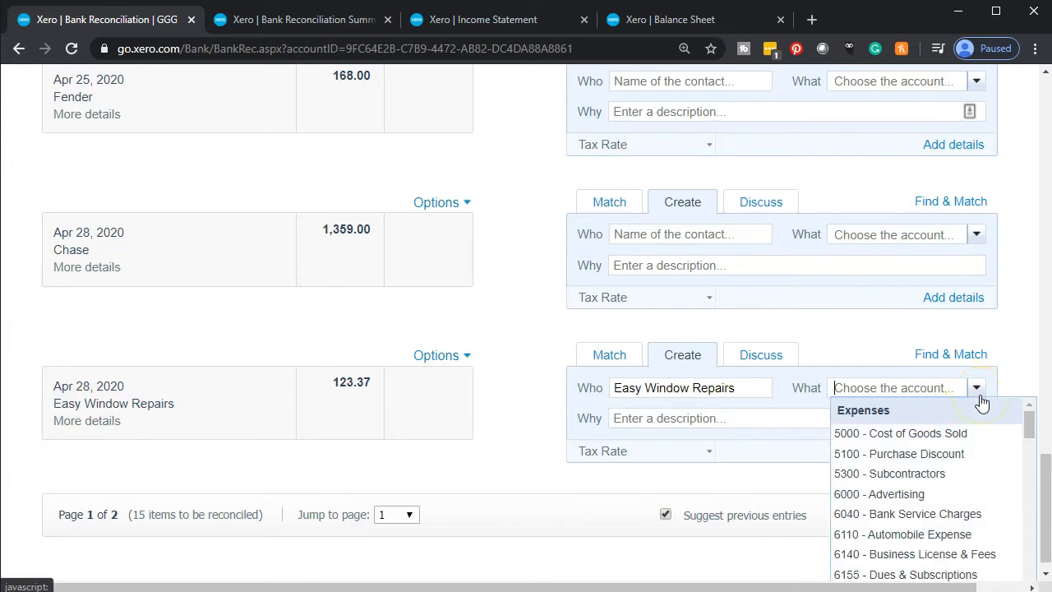
scroll(961, 444, down, 2)
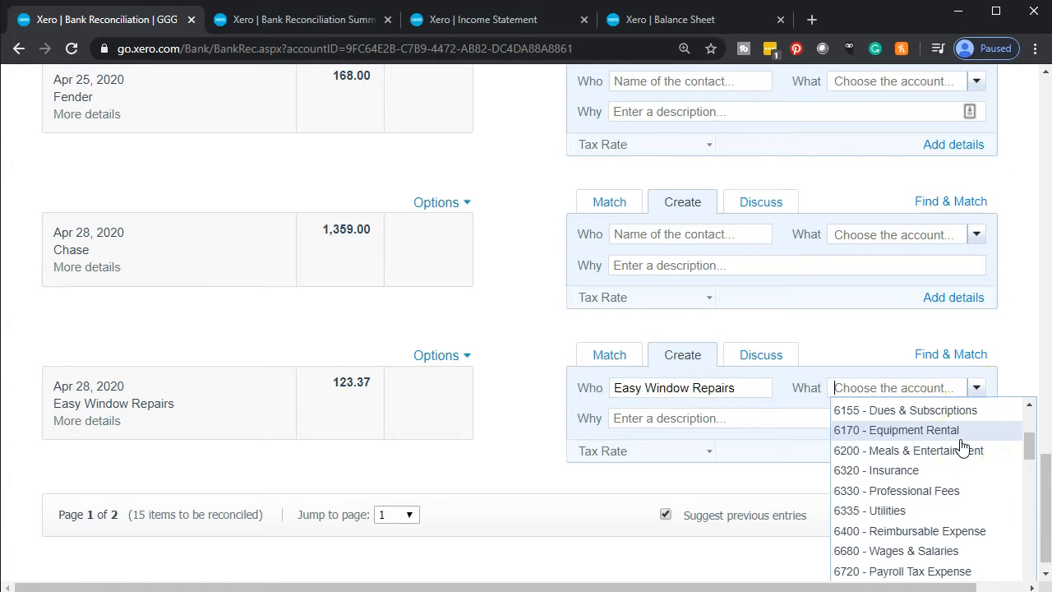
scroll(963, 446, down, 1)
scroll(962, 446, down, 1)
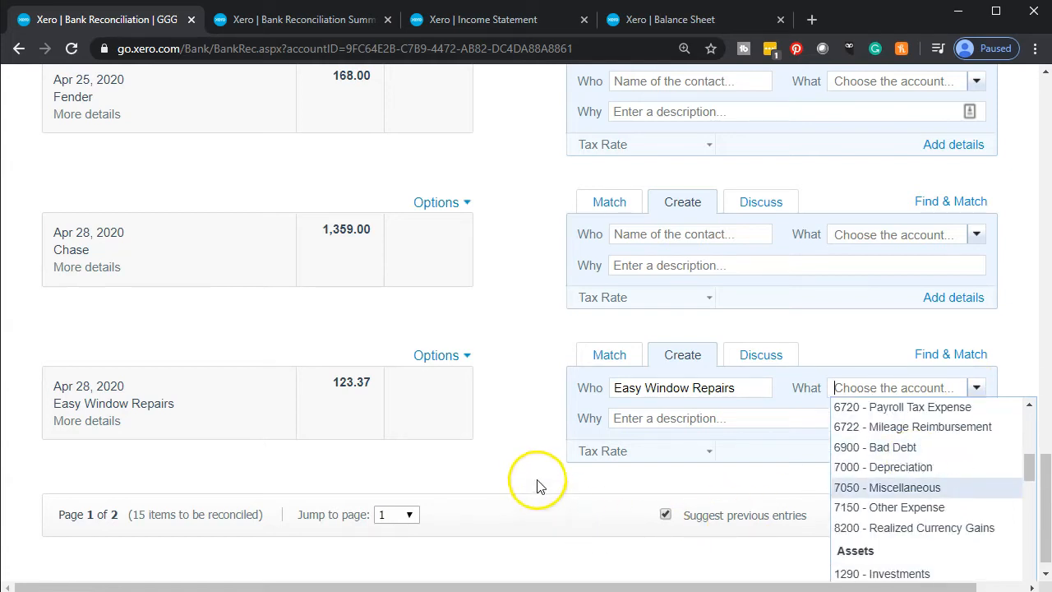
click(535, 486)
click(956, 453)
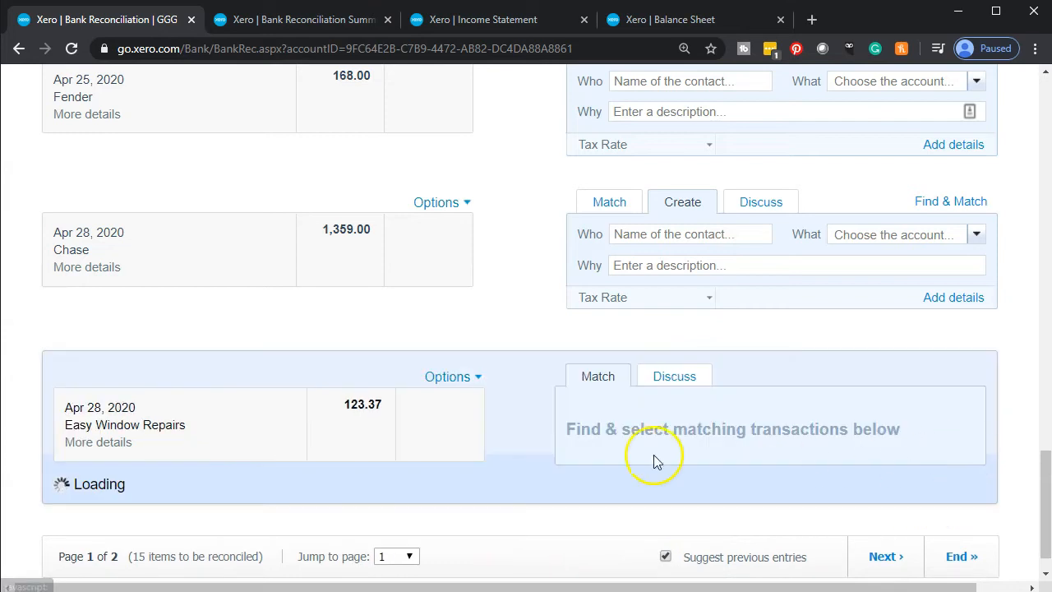
Step: Look through the expense accounts available for the Easy Window Repairs payment line to find one suited to repairs
scroll(531, 423, down, 7)
scroll(531, 427, up, 1)
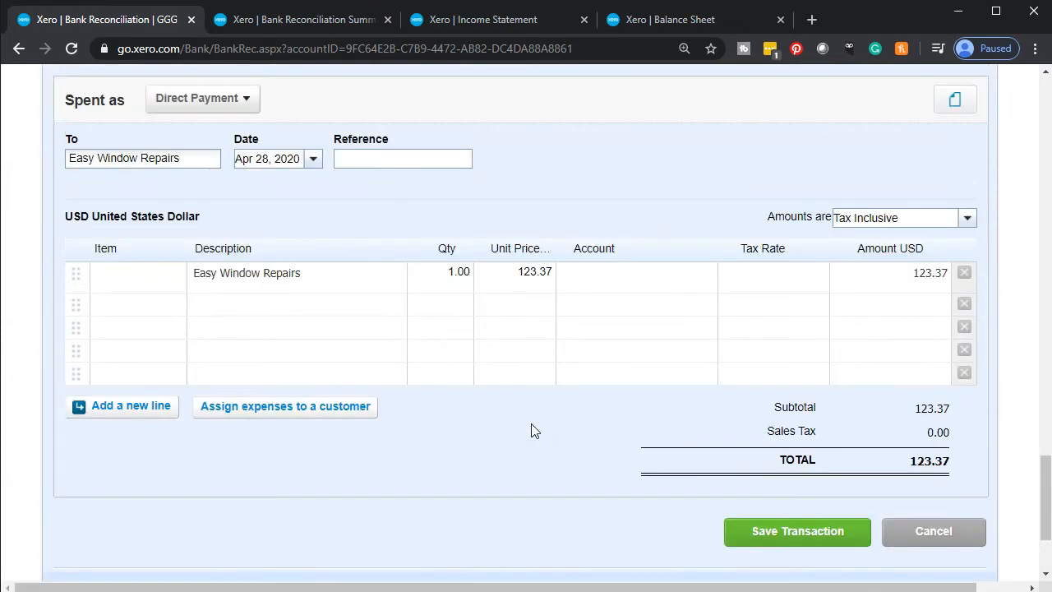
click(156, 158)
click(597, 284)
click(707, 273)
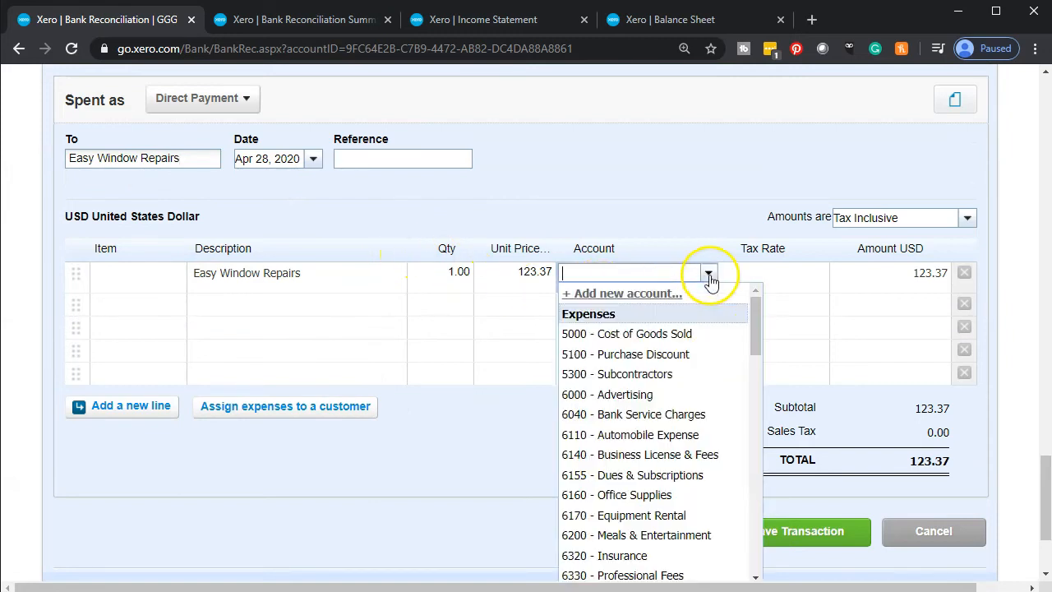
scroll(716, 376, down, 4)
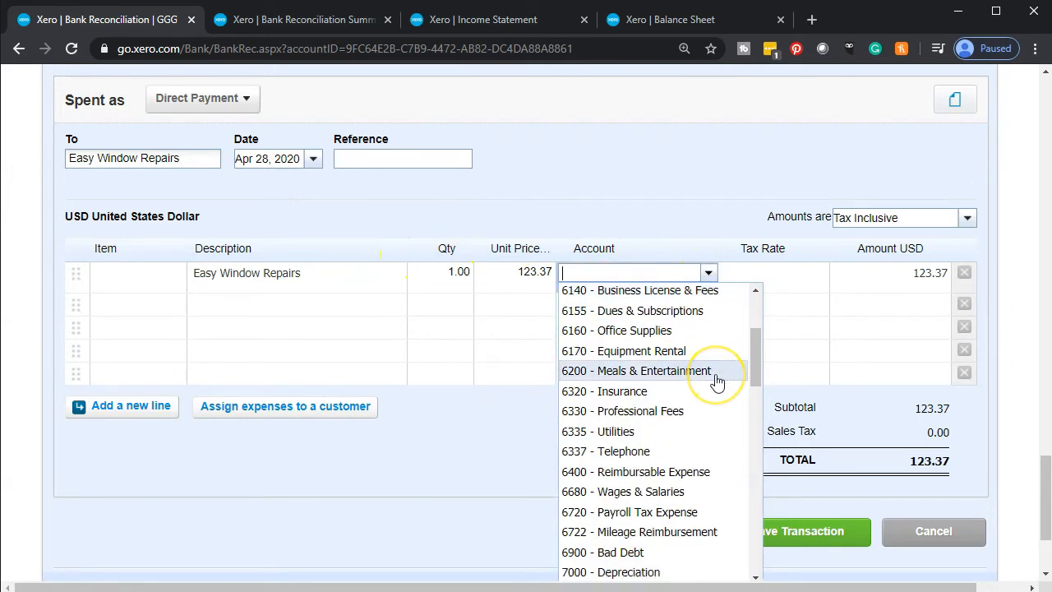
scroll(716, 380, down, 2)
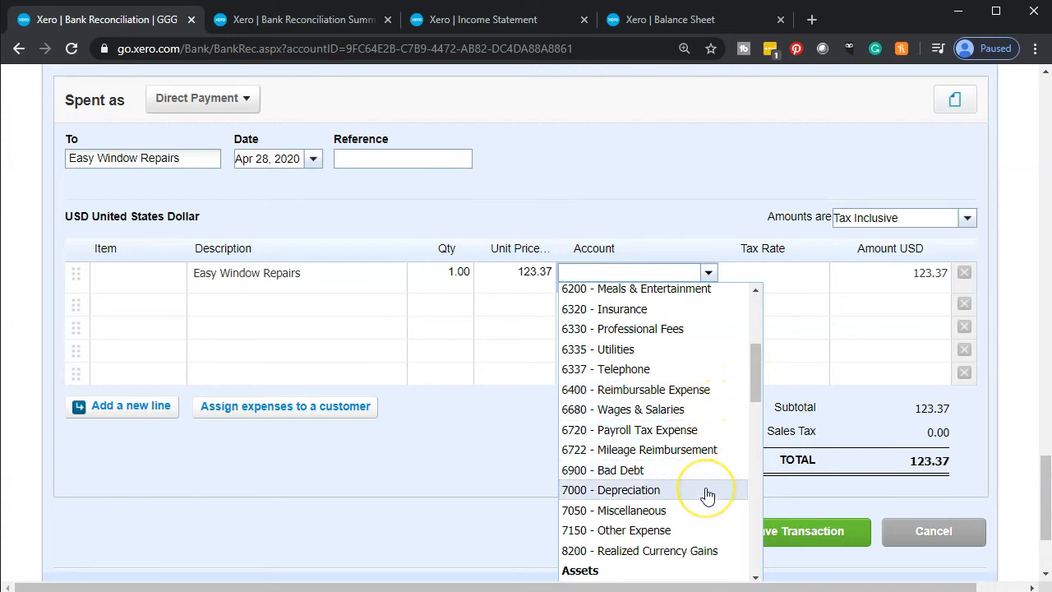
scroll(707, 493, up, 2)
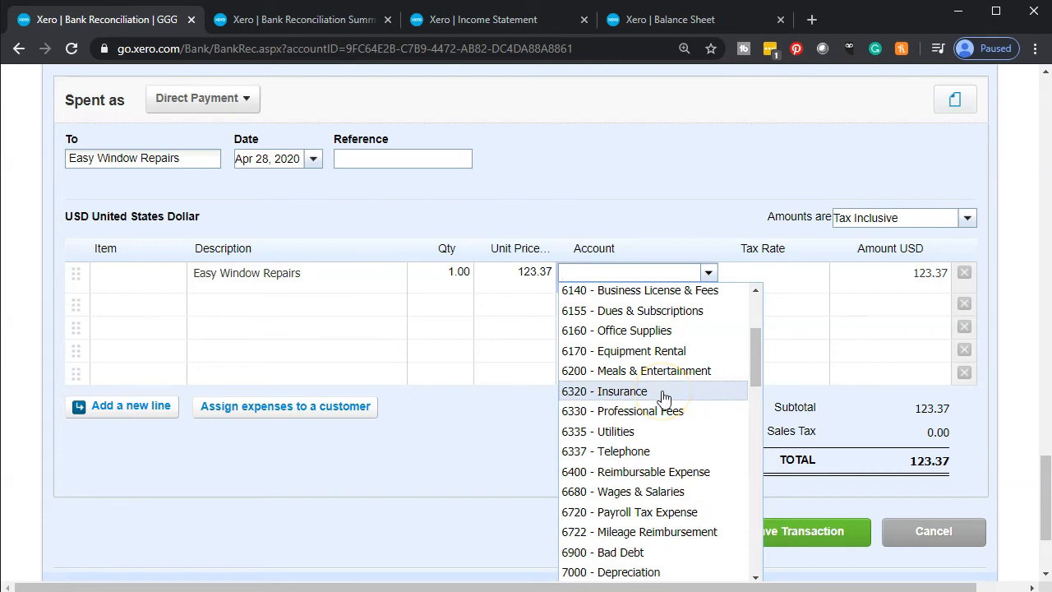
scroll(664, 399, up, 4)
Step: Start a new account from the payment line with code 6325 and account type Expense
click(594, 293)
click(227, 165)
text(6320)
key(BackSpace)
text(5)
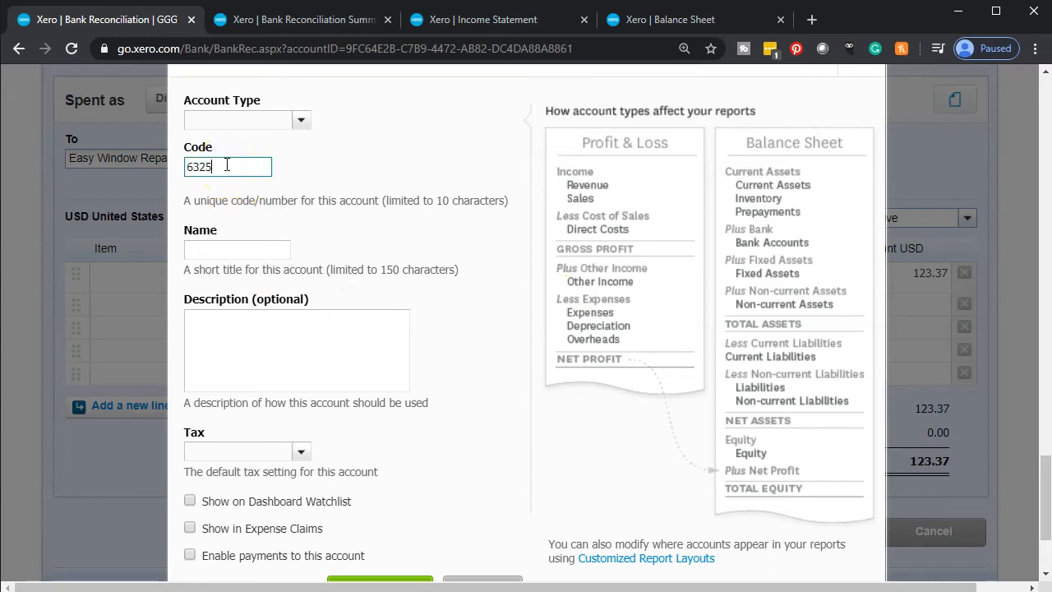
click(301, 121)
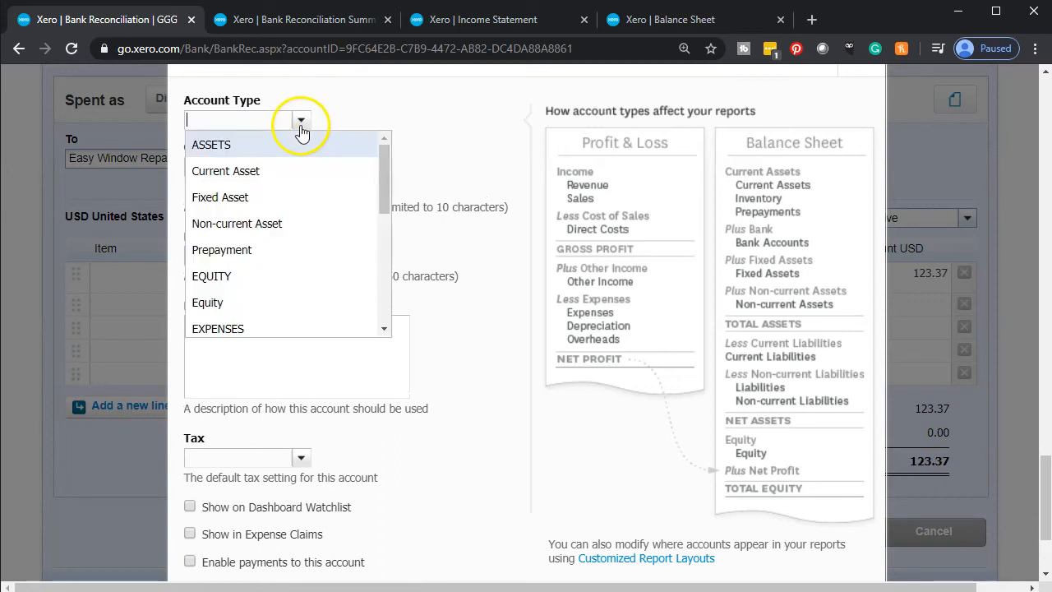
scroll(288, 220, down, 2)
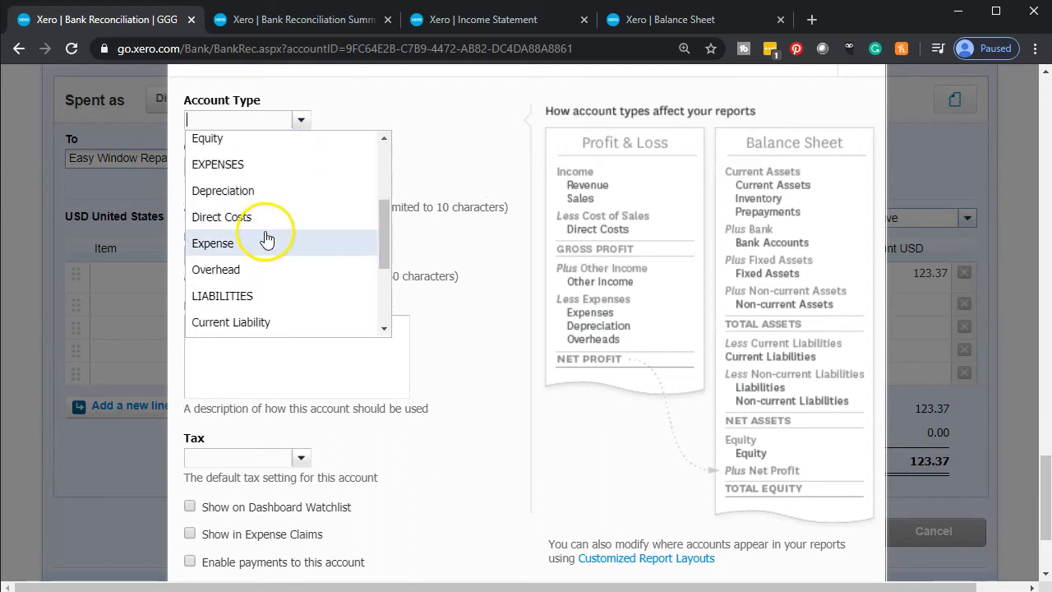
click(263, 242)
Step: Name the new account Repair & Maintenance, with the spelling corrected, and save it without a description
click(230, 255)
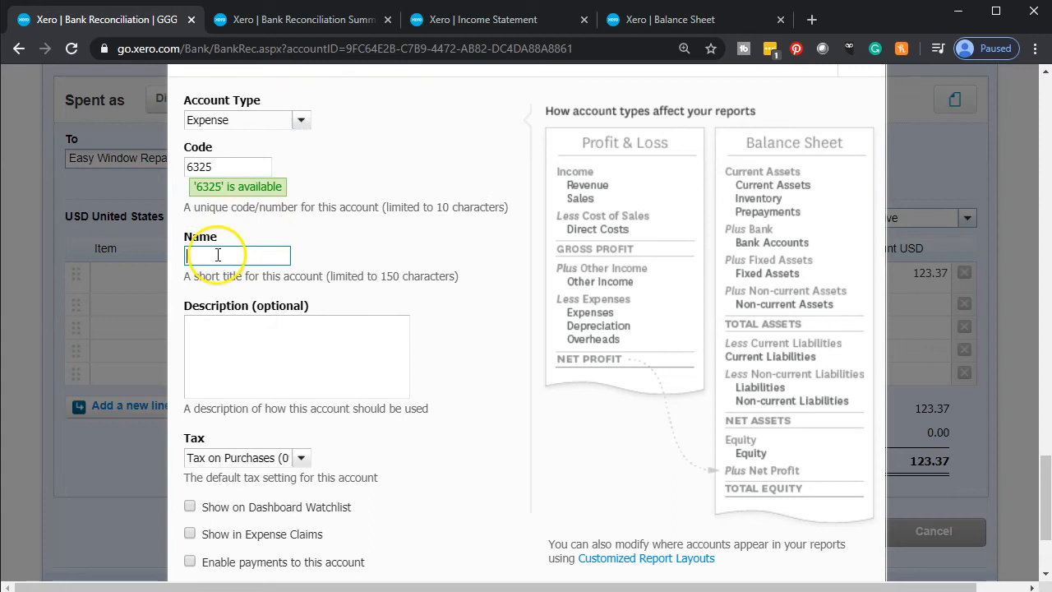
text(Repair)
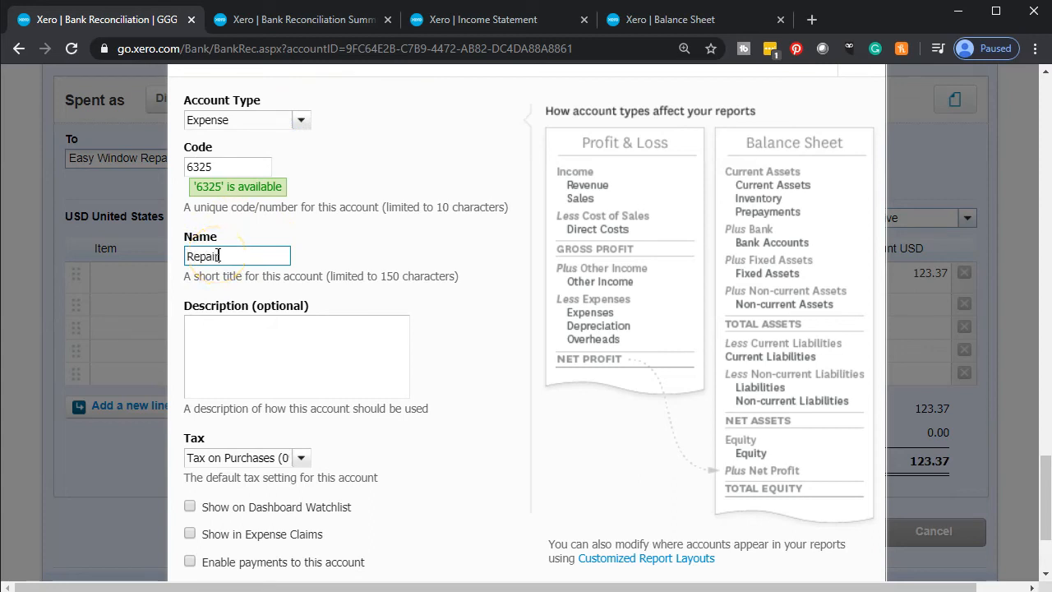
text( & Maintanacne)
key(BackSpace)
key(BackSpace)
key(BackSpace)
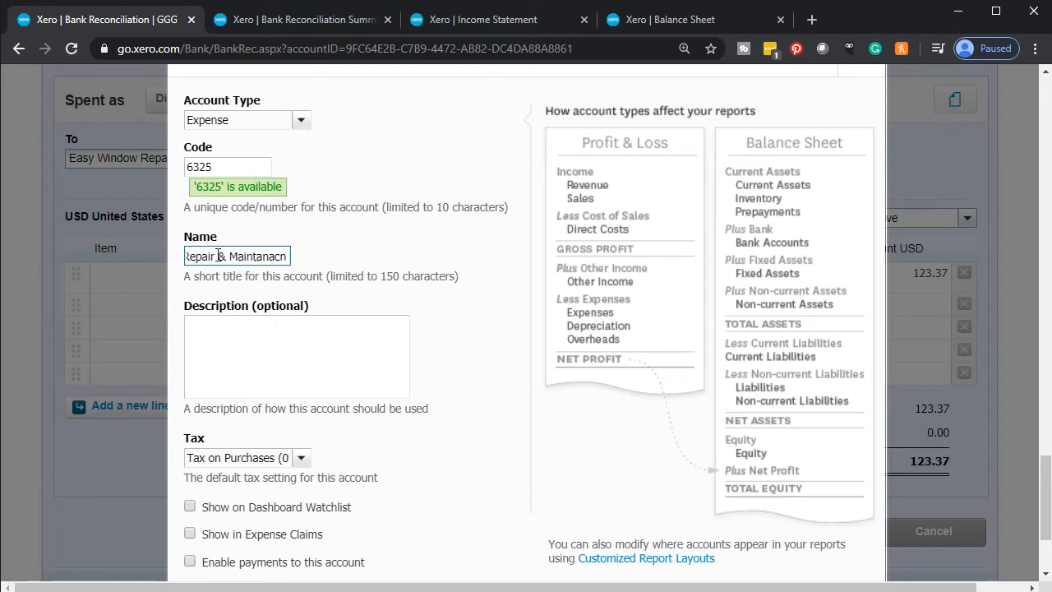
text(nce)
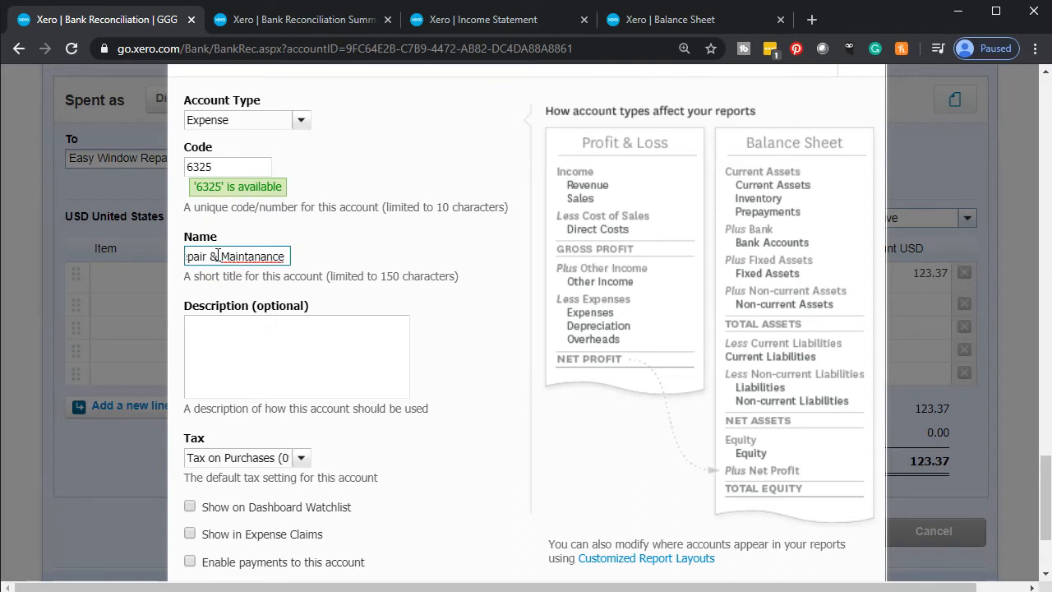
double_click(235, 255)
right_click(235, 256)
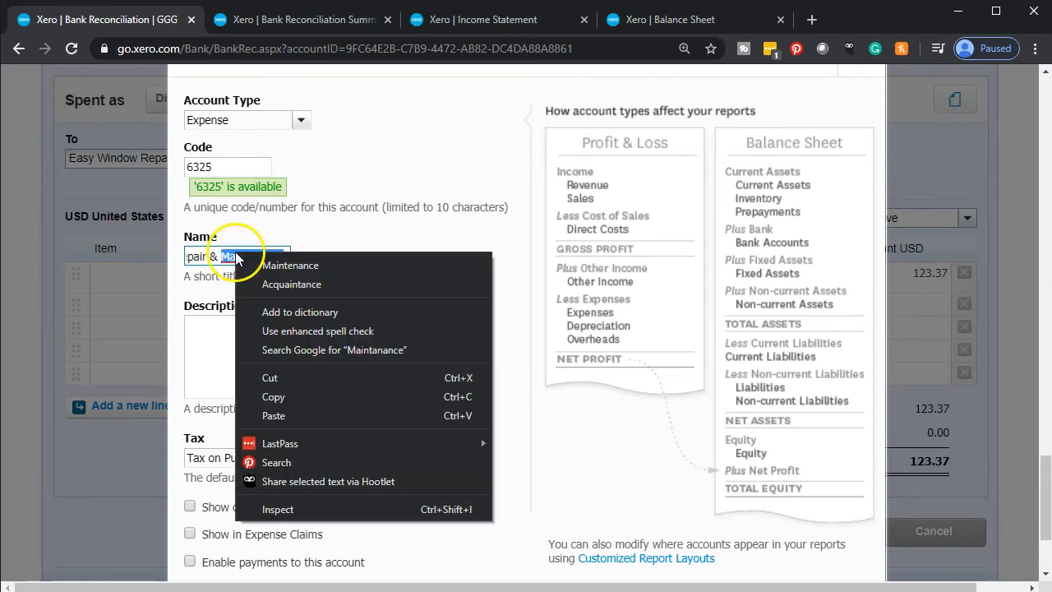
click(294, 264)
click(258, 356)
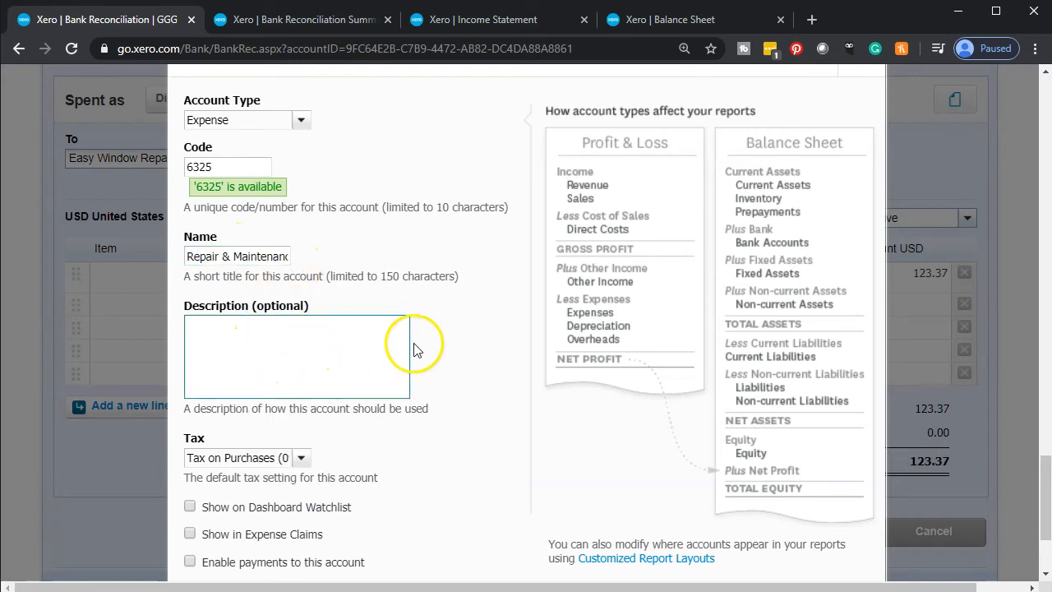
scroll(415, 345, down, 2)
click(382, 436)
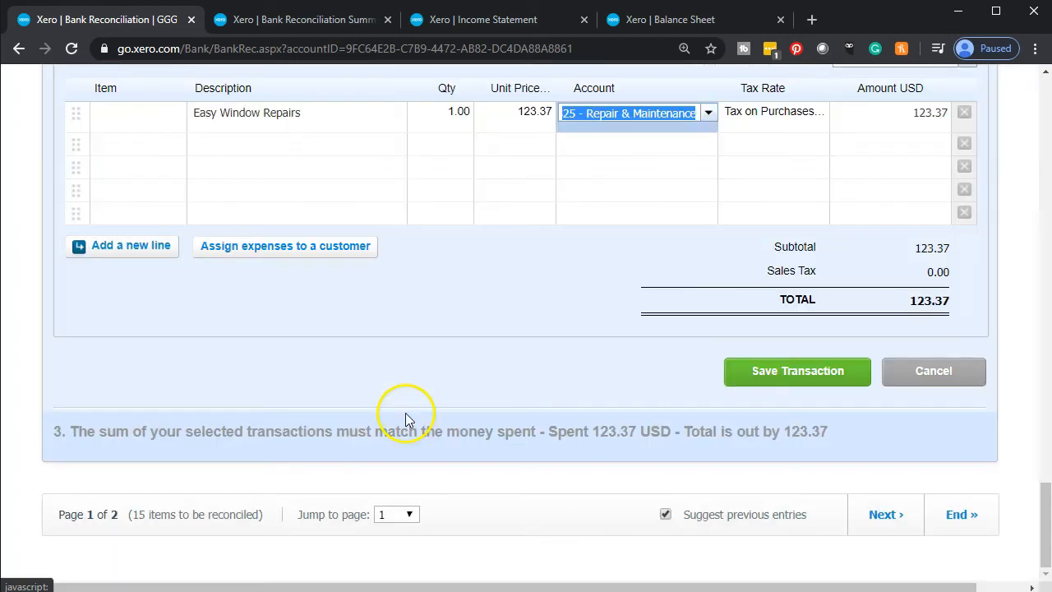
Step: Save the Easy Window Repairs payment and reconcile it with the Apr 28 statement line of 123.37
click(650, 171)
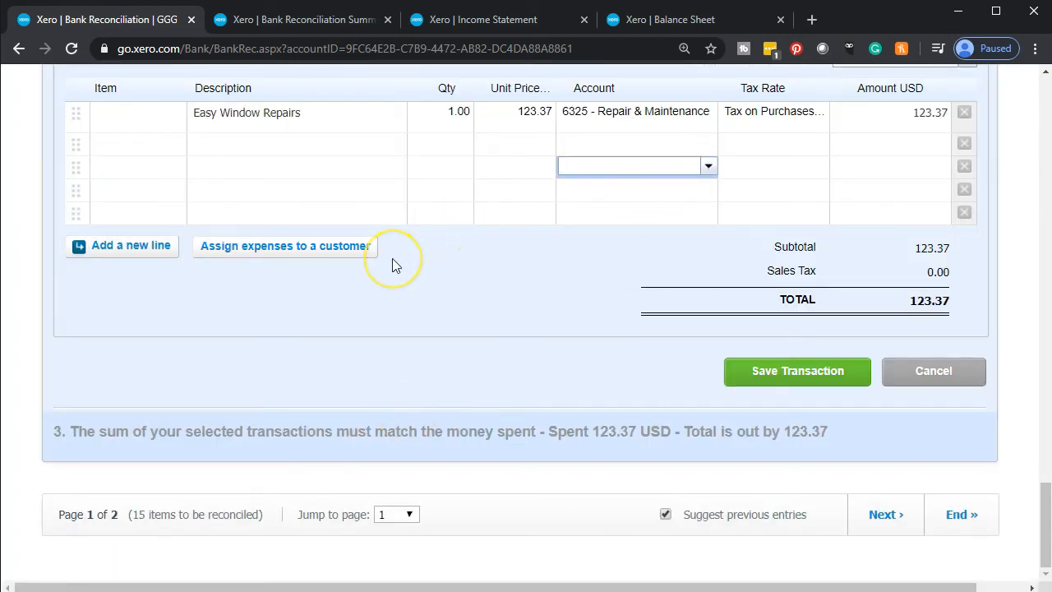
scroll(392, 261, up, 1)
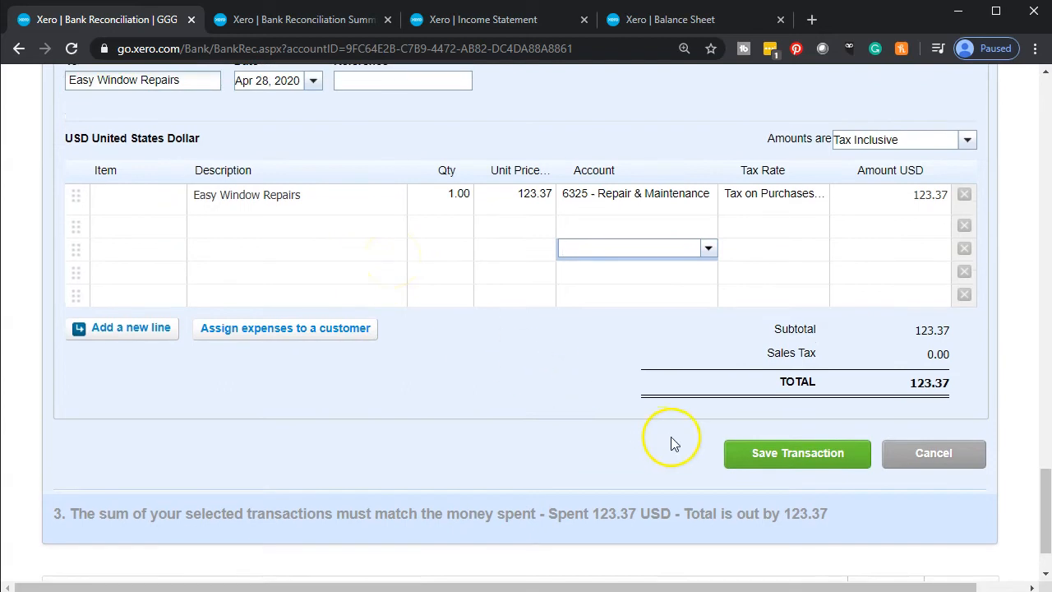
click(745, 464)
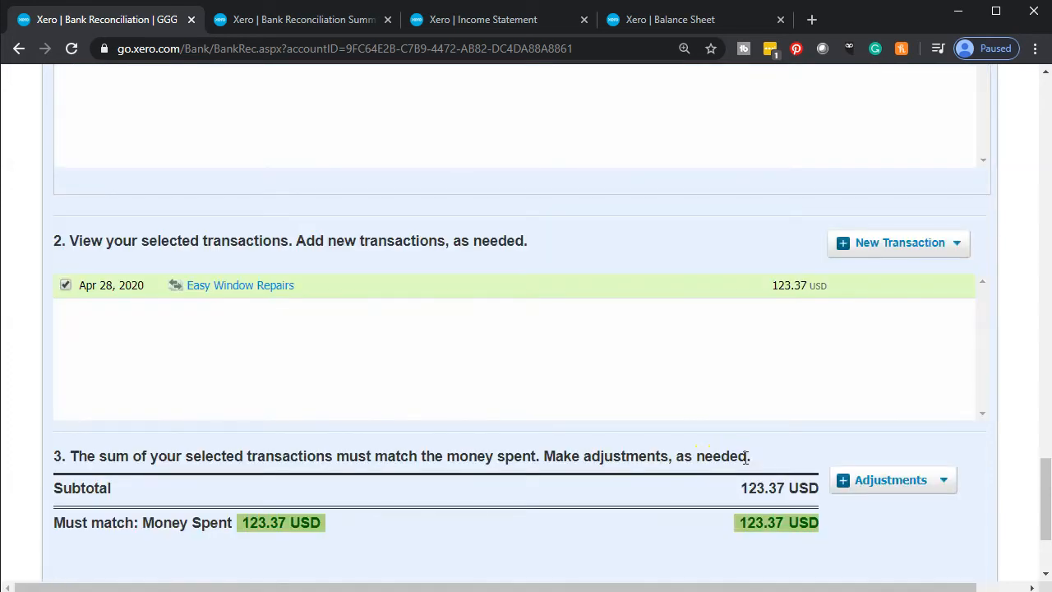
scroll(745, 459, up, 4)
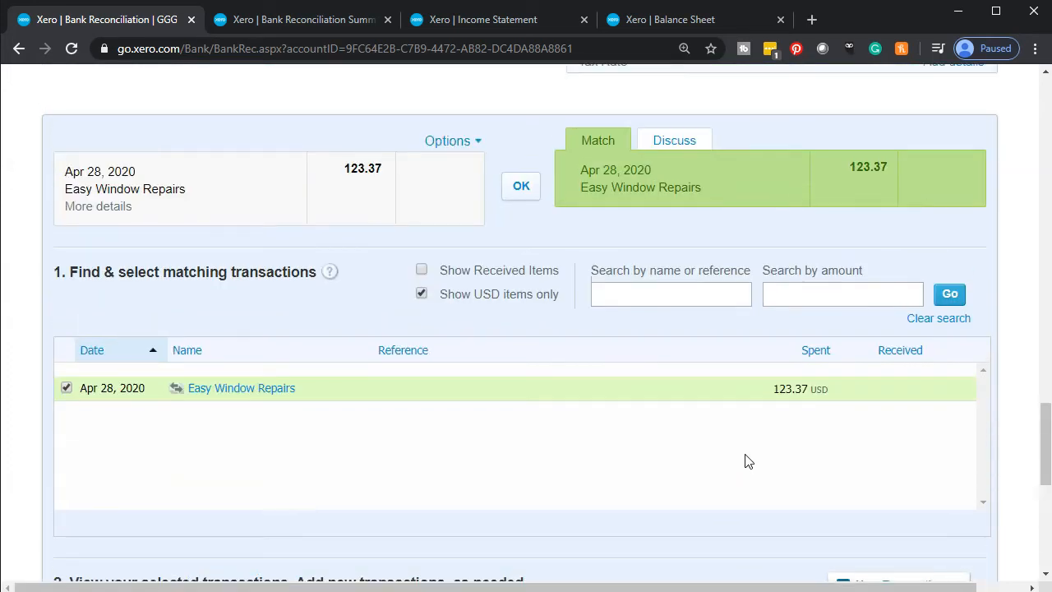
scroll(745, 460, up, 1)
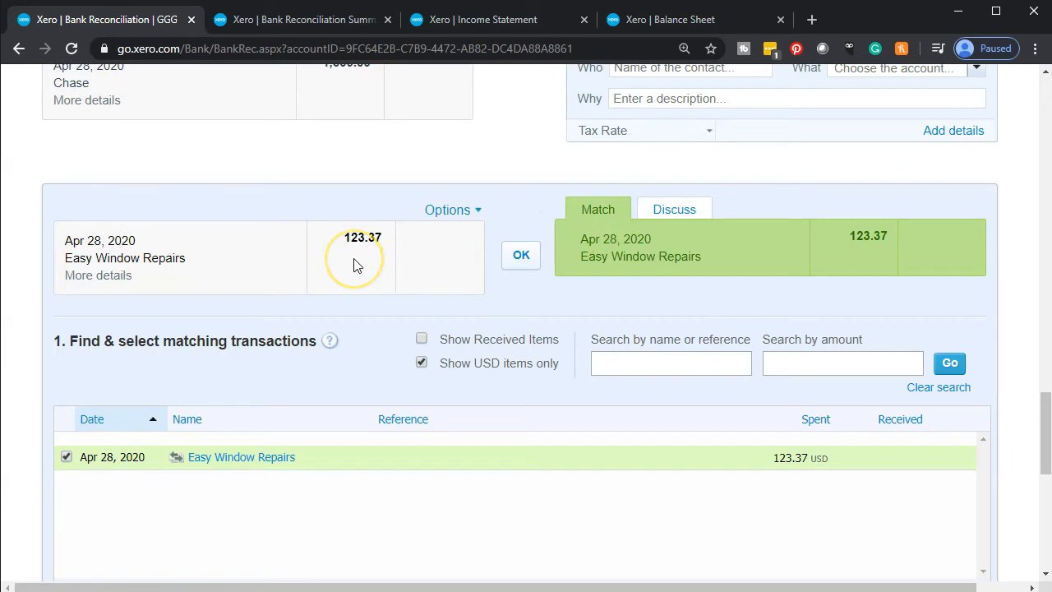
click(513, 261)
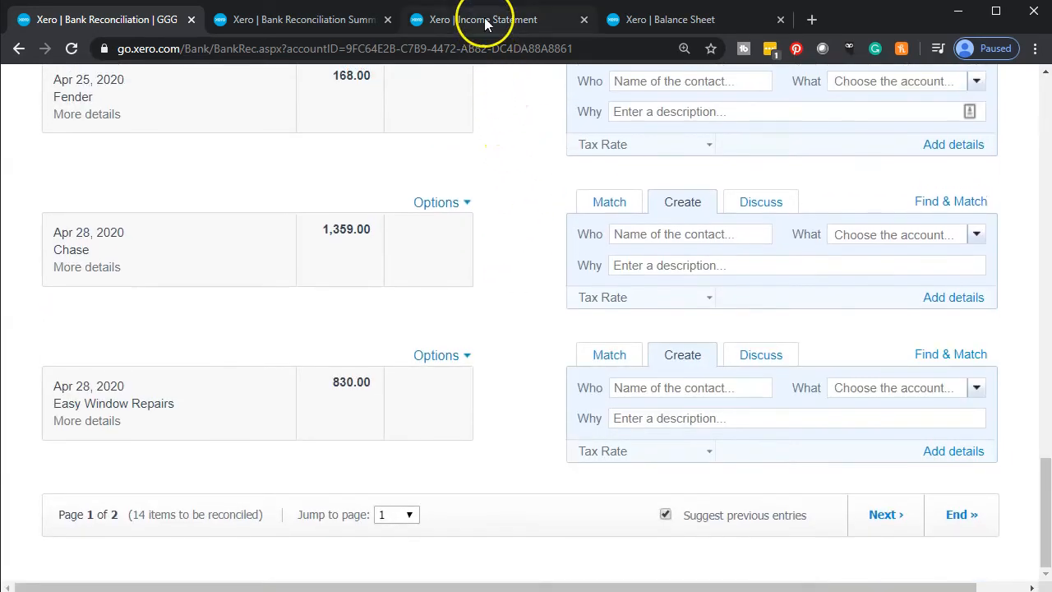
Step: Update the April 2020 Income Statement in its browser tab and check that Repair & Maintenance is listed under Operating Expenses
click(488, 20)
scroll(566, 148, up, 3)
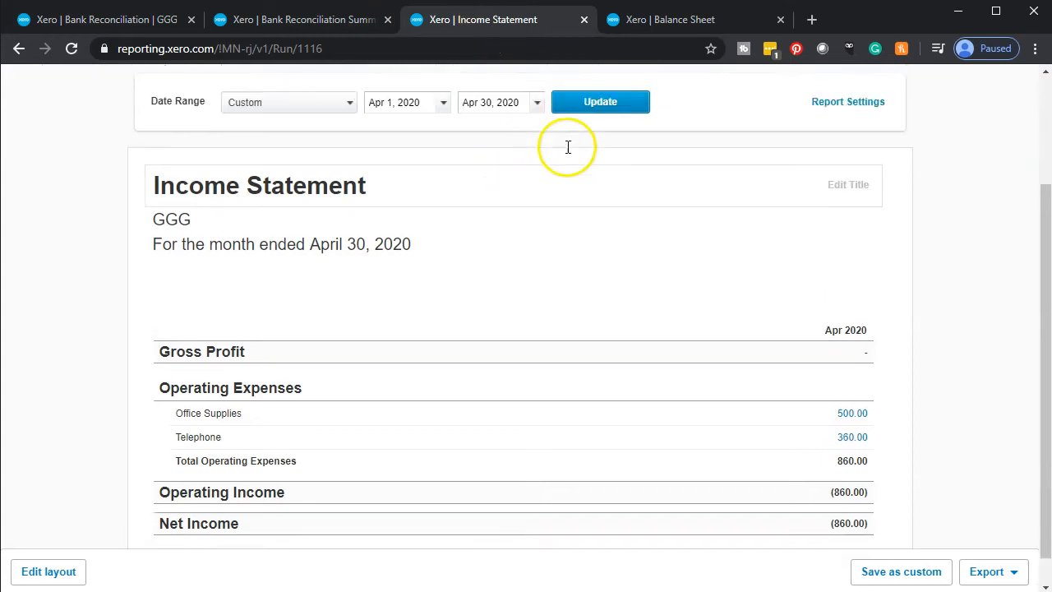
click(571, 155)
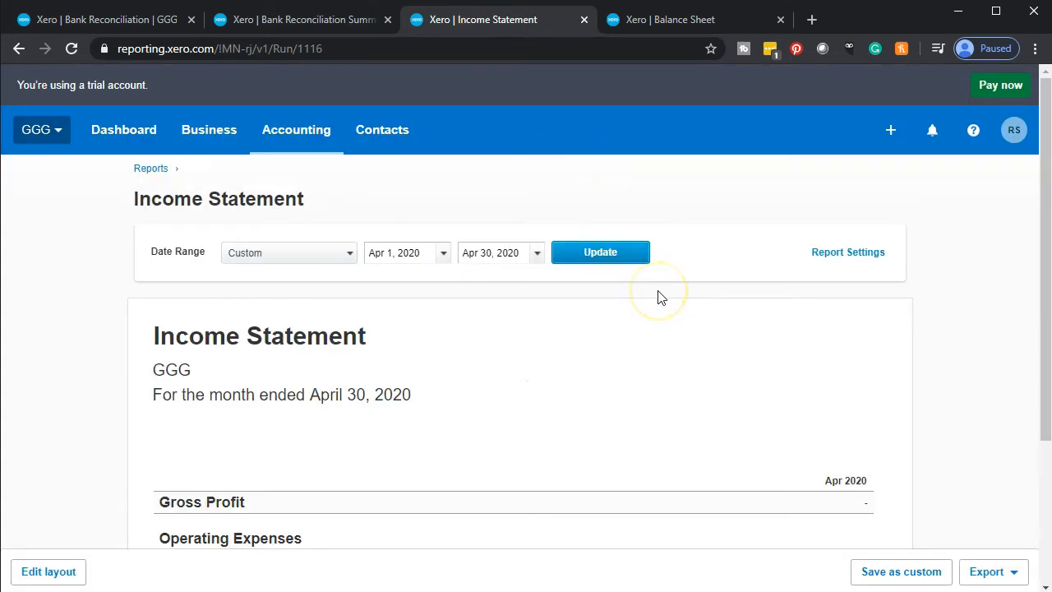
scroll(658, 297, down, 3)
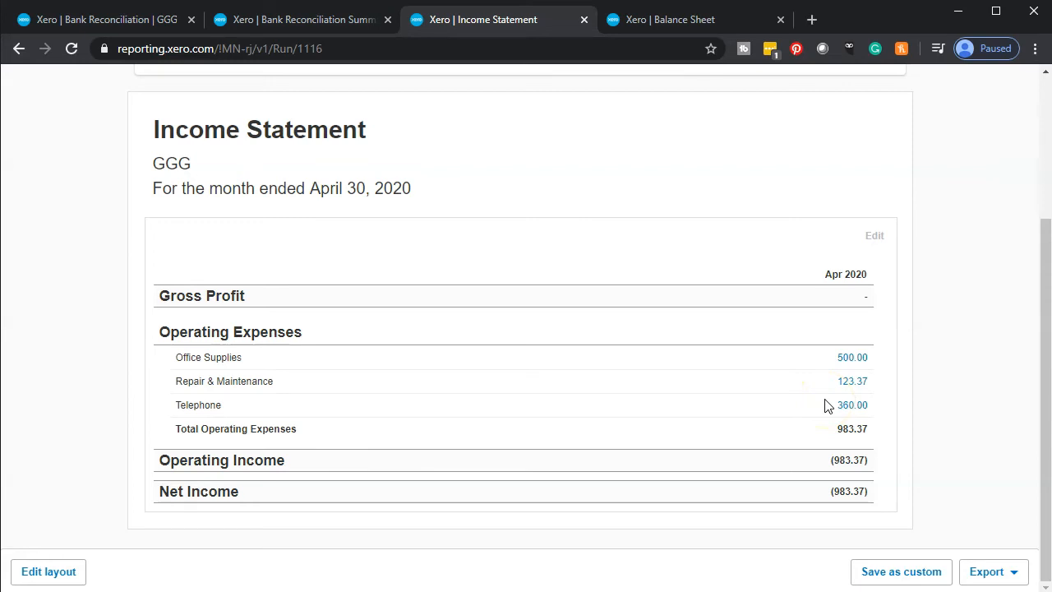
Step: Return to the Bank Reconciliation tab, view the statement details of the 830.00 Easy Window Repairs line, and close them
click(150, 18)
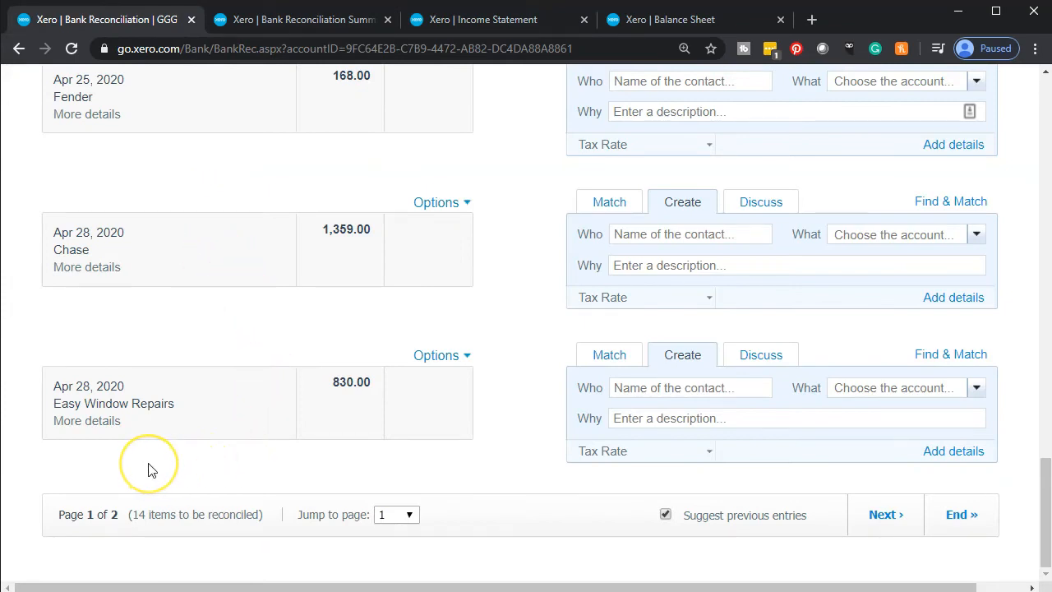
click(90, 422)
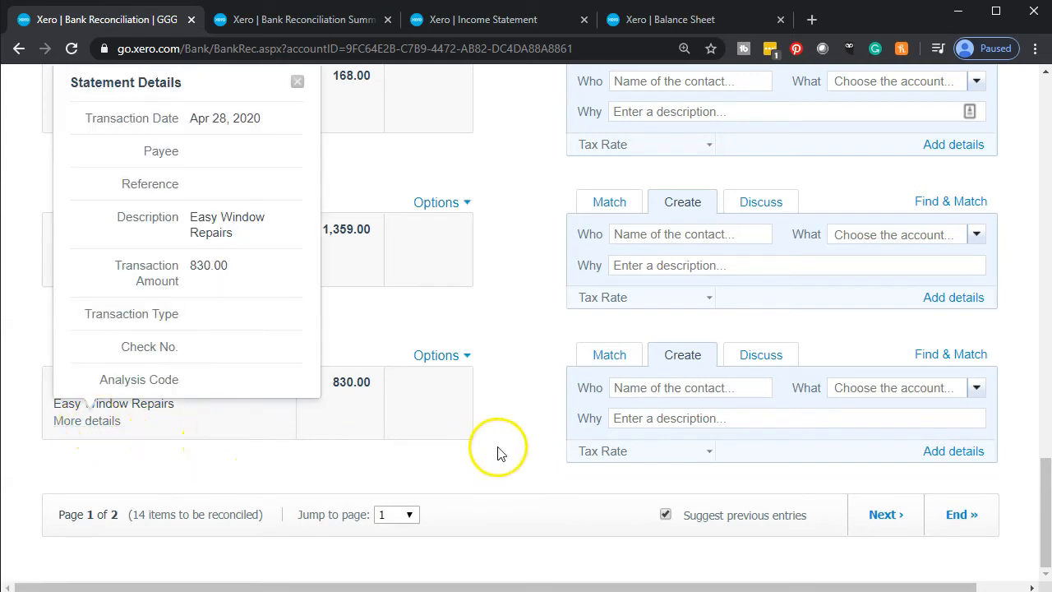
click(295, 82)
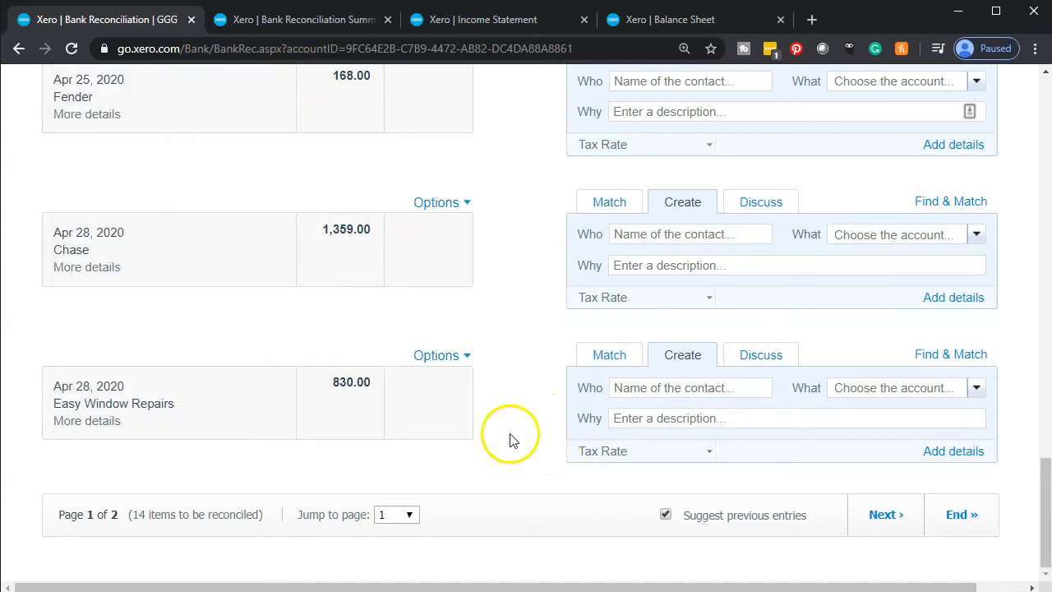
Step: Reload the reconciliation page and reconcile the 830.00 Easy Window Repairs line using the suggested account 6325 - Repair & Maintenance
click(483, 49)
key(Return)
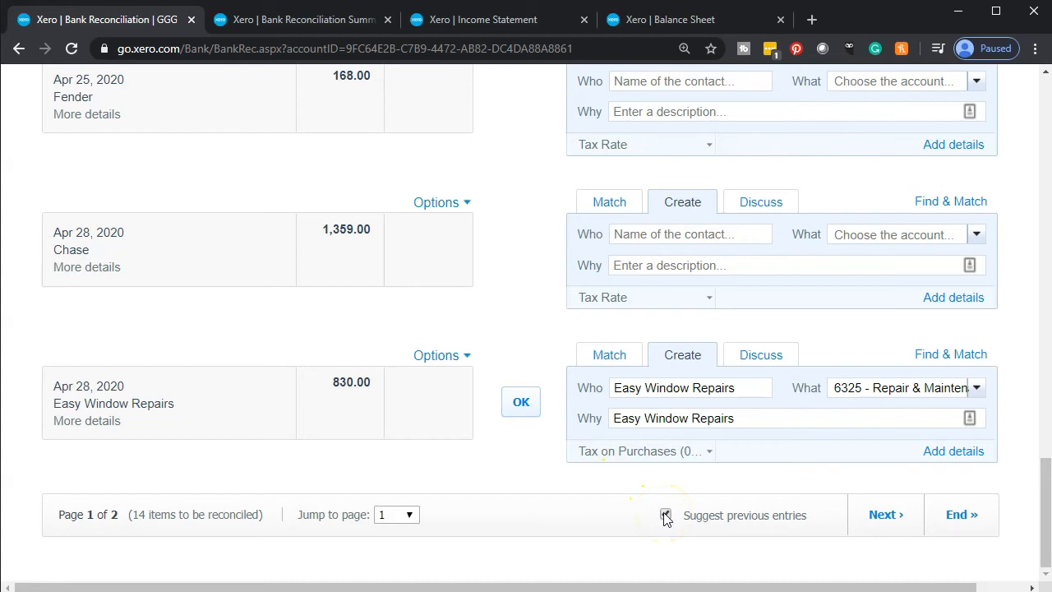
click(524, 404)
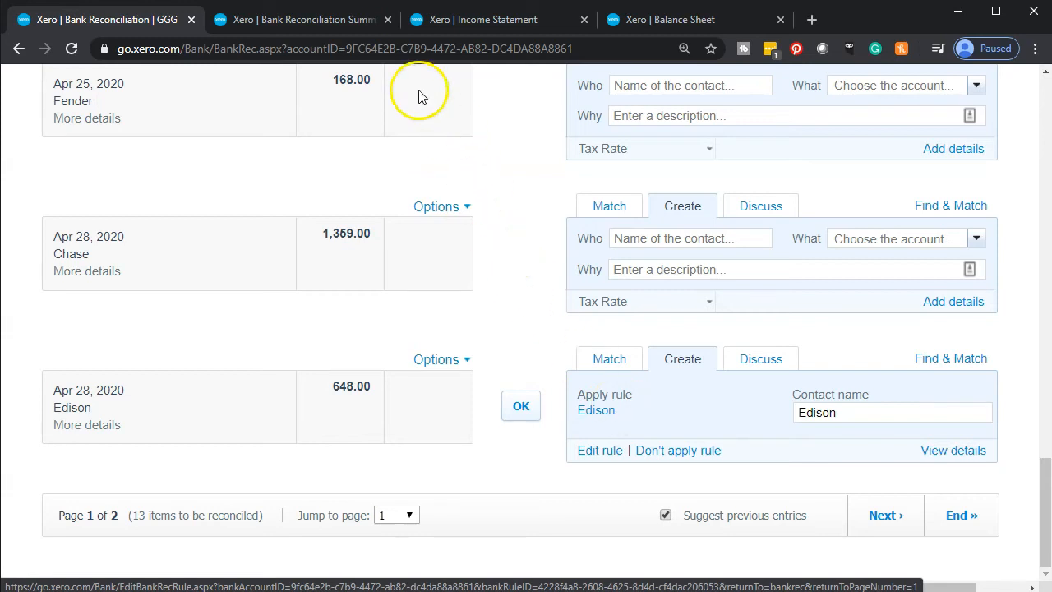
Step: Update the April 2020 Income Statement again and check the Repair & Maintenance amount after the second Easy Window Repairs payment
click(512, 30)
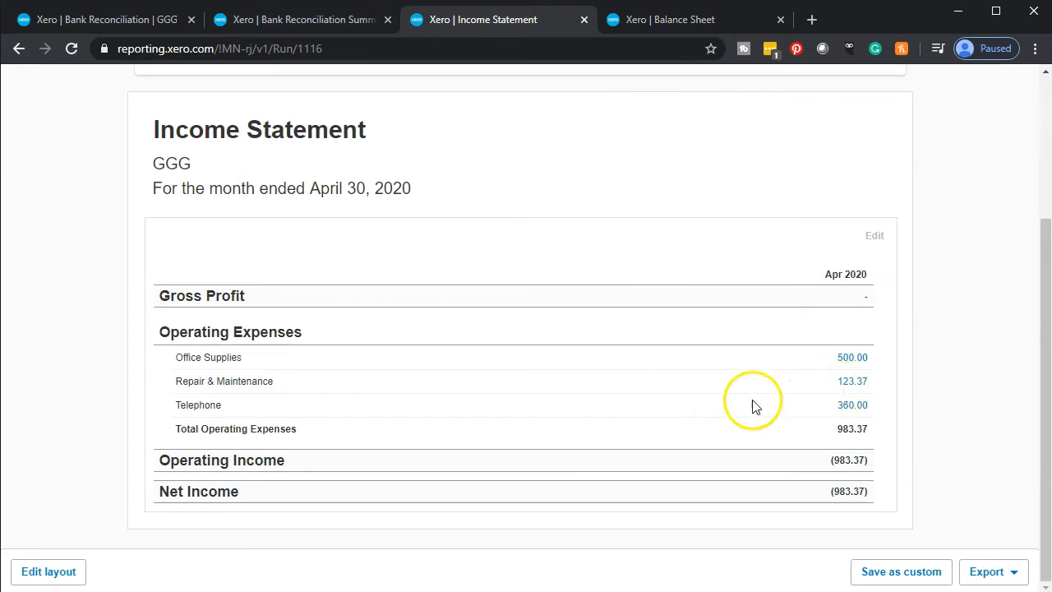
scroll(739, 399, up, 3)
click(600, 252)
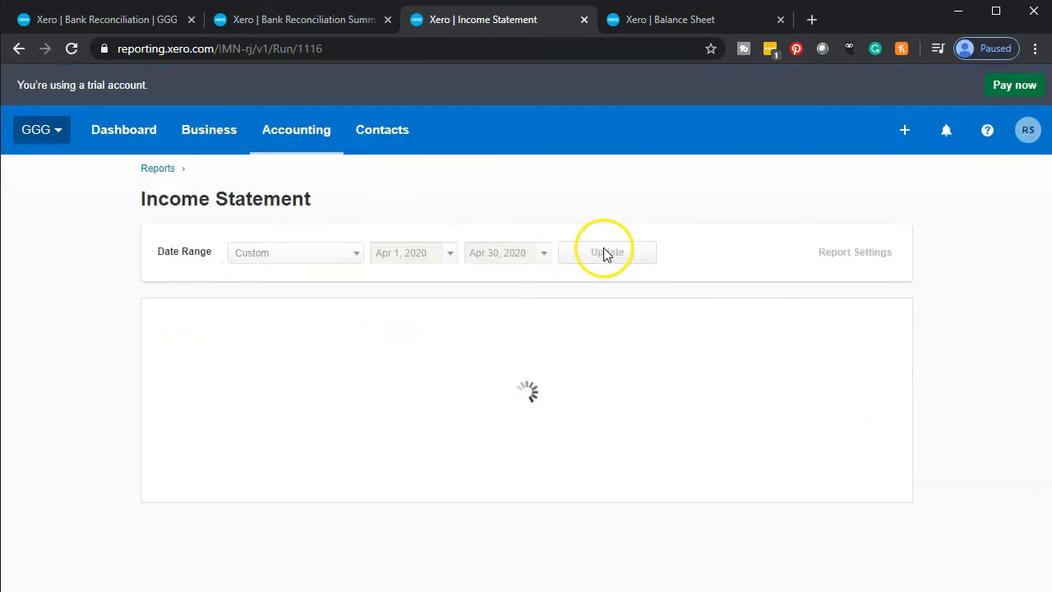
scroll(605, 256, down, 2)
scroll(606, 255, down, 1)
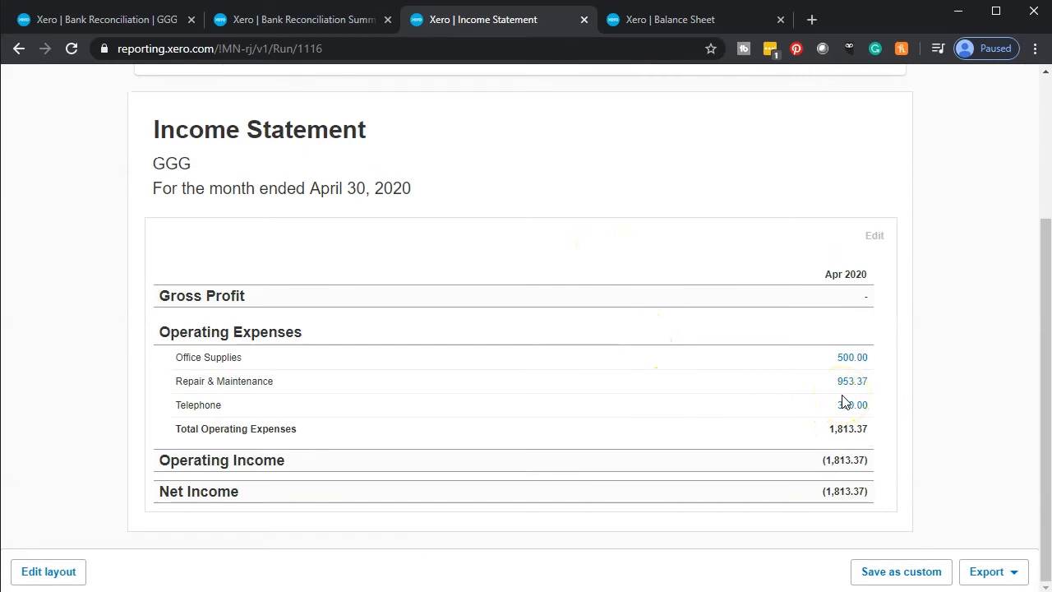
Step: Go back to the Bank Reconciliation tab, view the statement details of the Apr 28 Edison line of 648.00, and close them
click(108, 26)
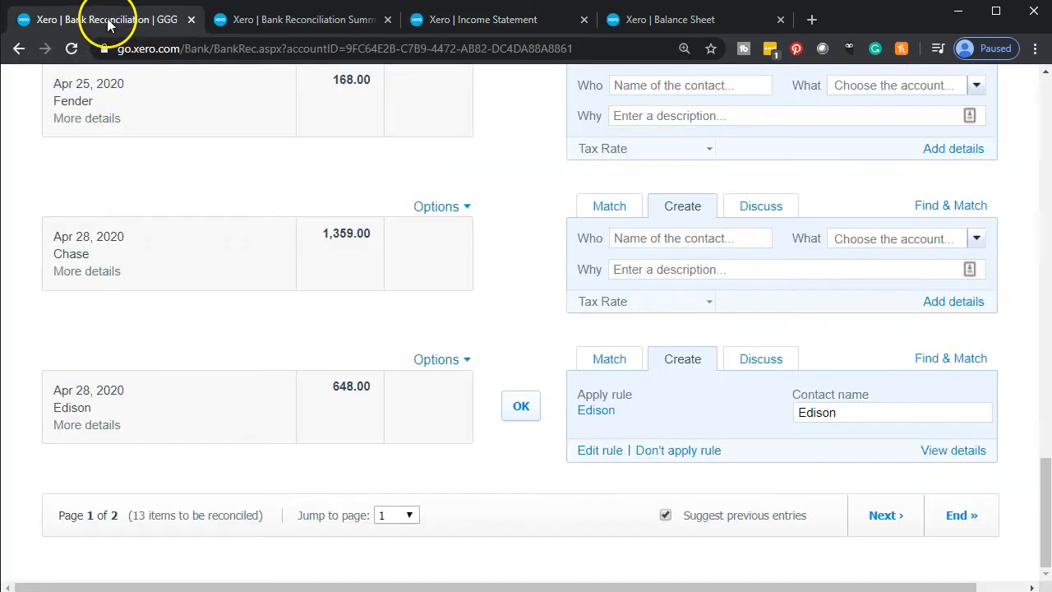
click(100, 432)
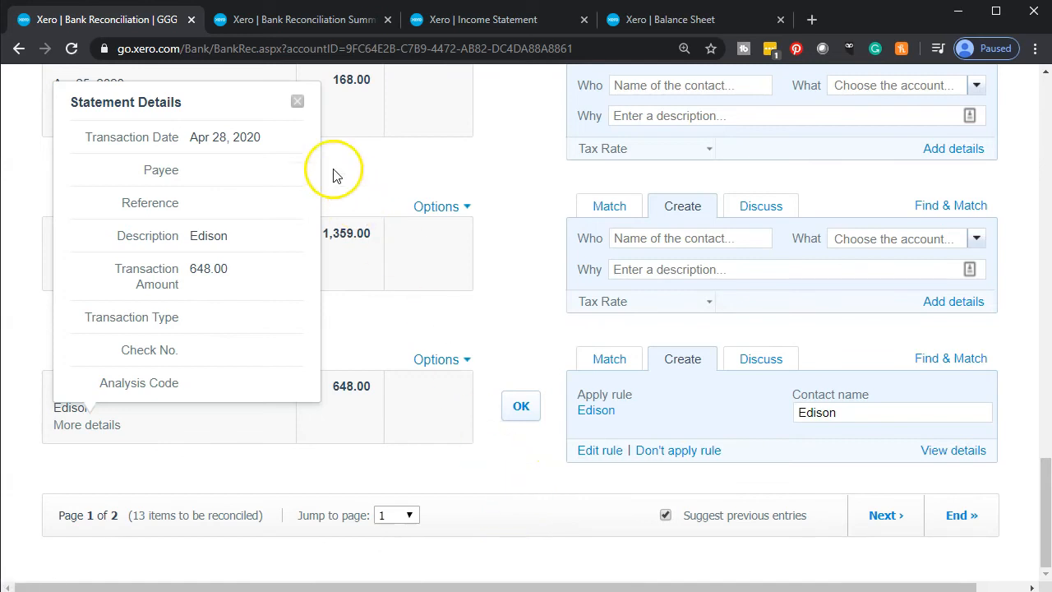
click(297, 103)
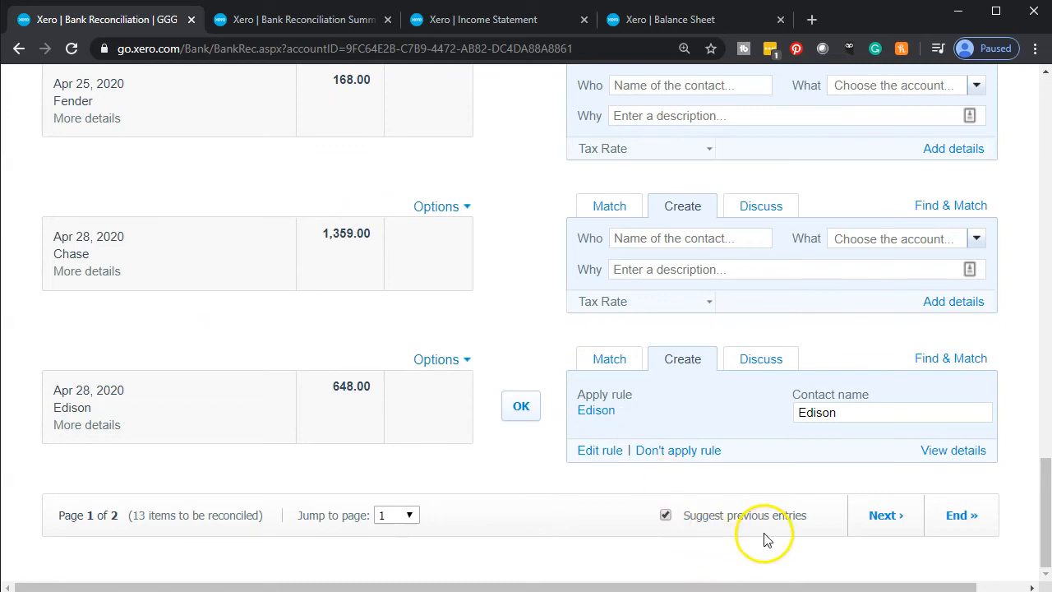
Step: Keep the previous-entry suggestions enabled and reconcile the Apr 28 Edison line of 648.00 using the applied Edison rule
click(666, 515)
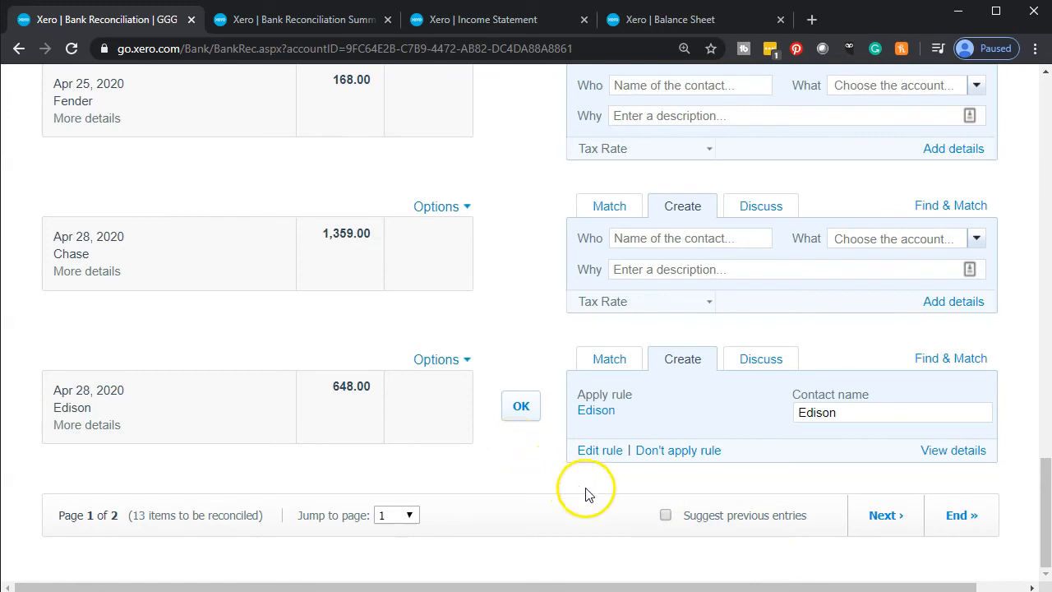
click(666, 518)
click(679, 371)
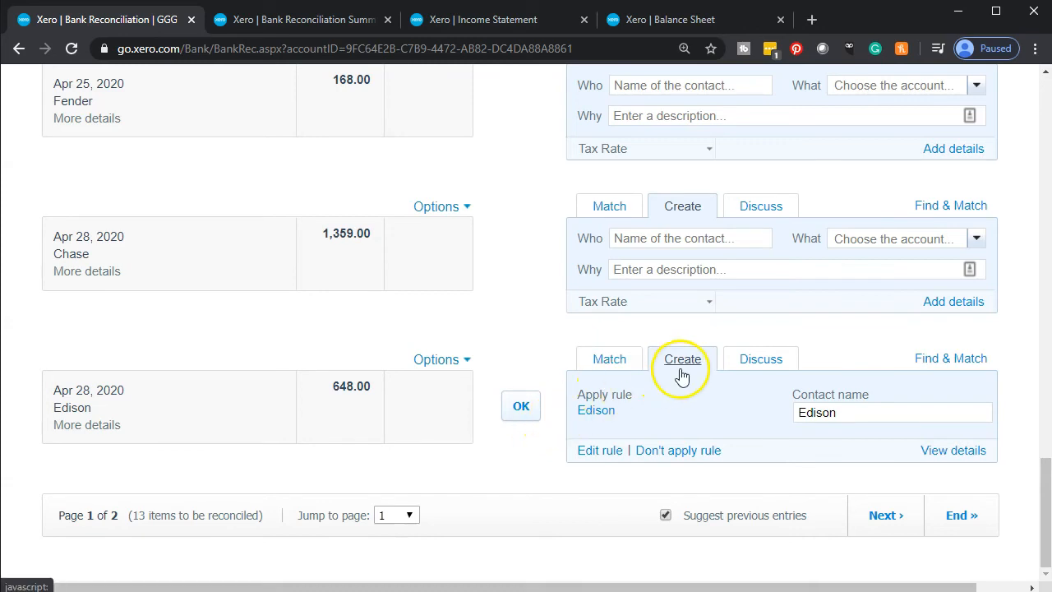
click(627, 374)
click(685, 374)
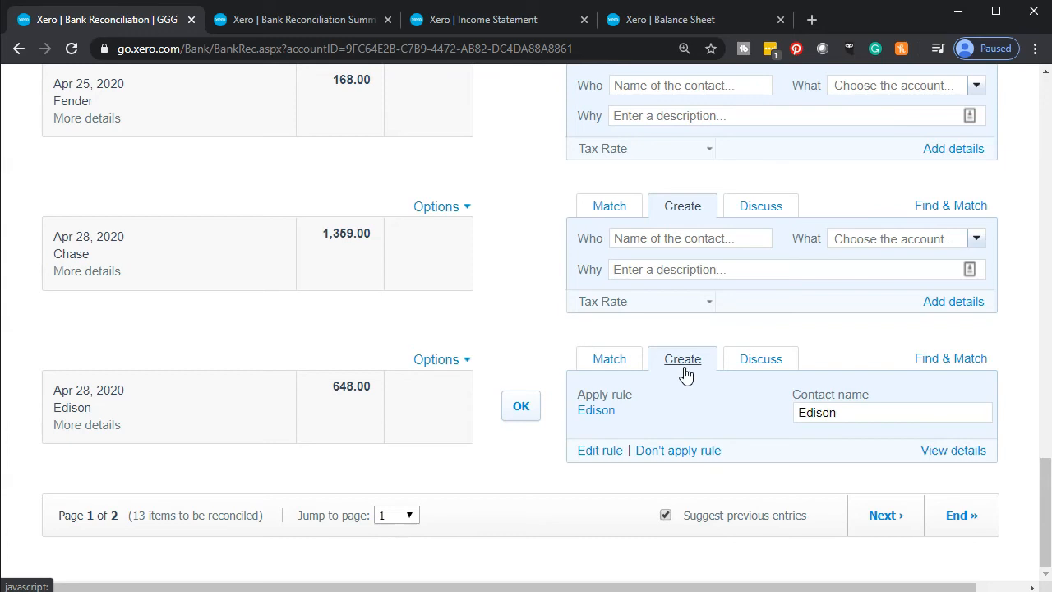
click(533, 414)
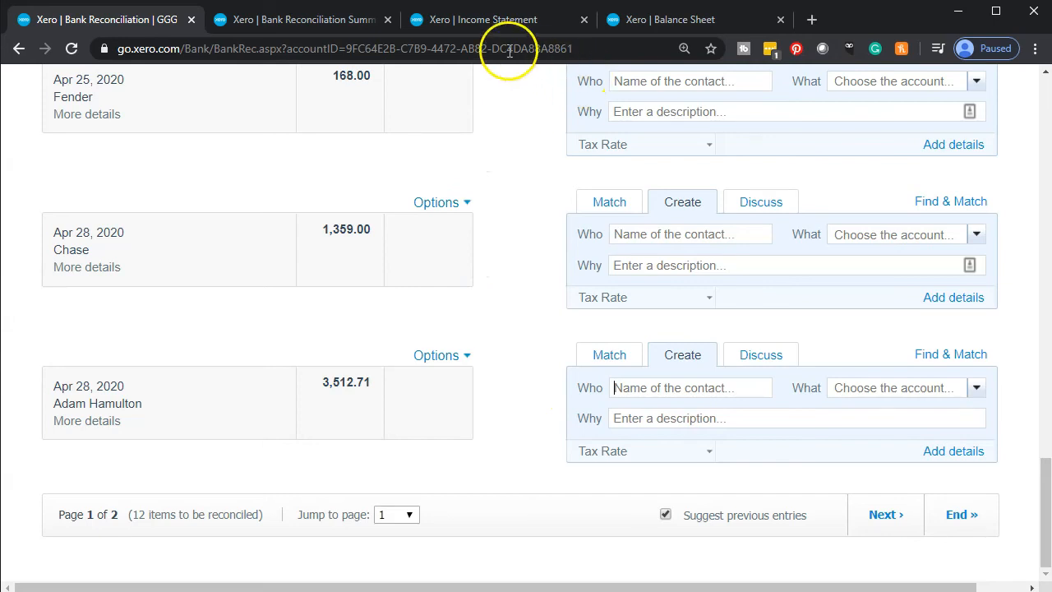
Step: Update the April 2020 Income Statement and check the Utilities amount after the Edison payment
click(483, 29)
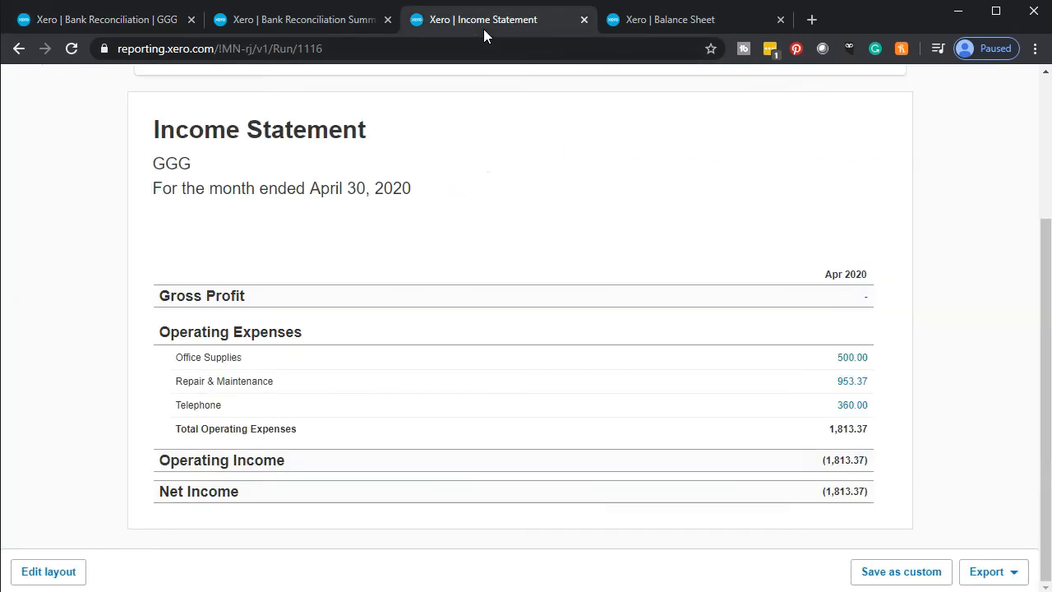
scroll(413, 282, up, 1)
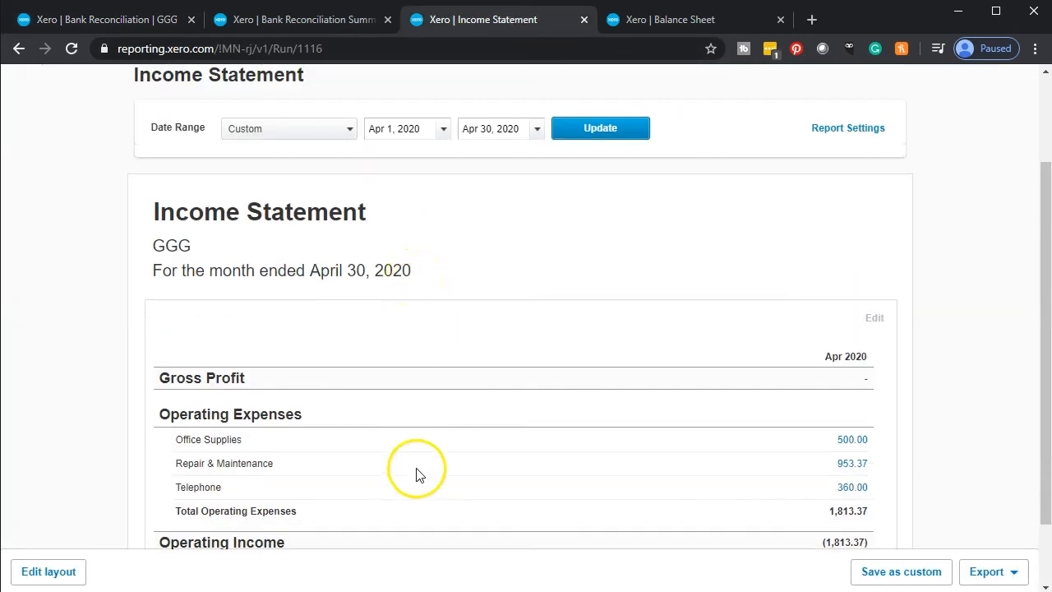
click(585, 131)
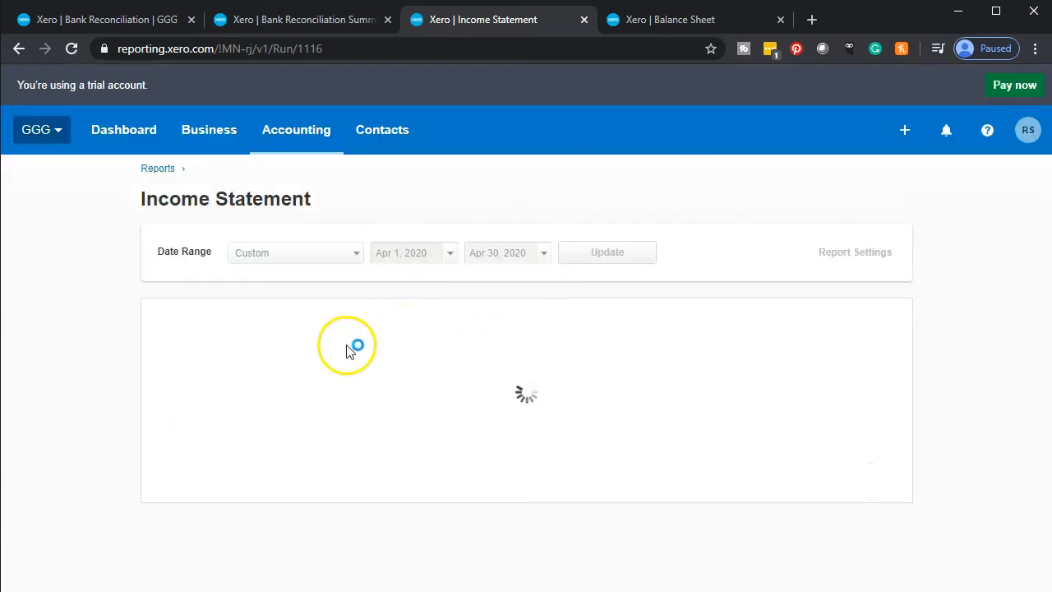
scroll(313, 386, down, 3)
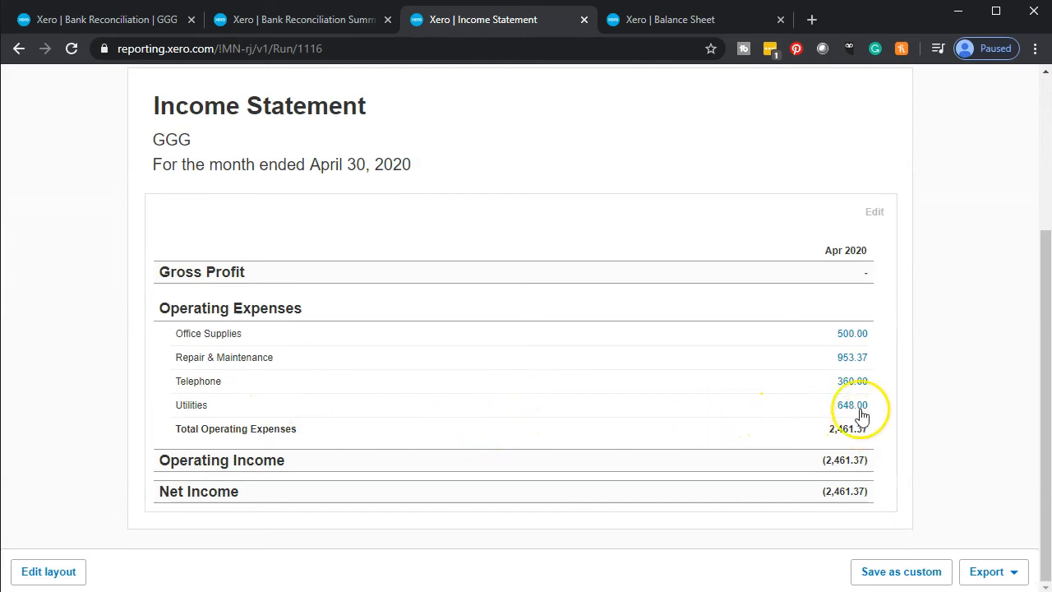
Step: Go back to the Bank Reconciliation tab and review the statement lines still to be reconciled on page 1
click(145, 21)
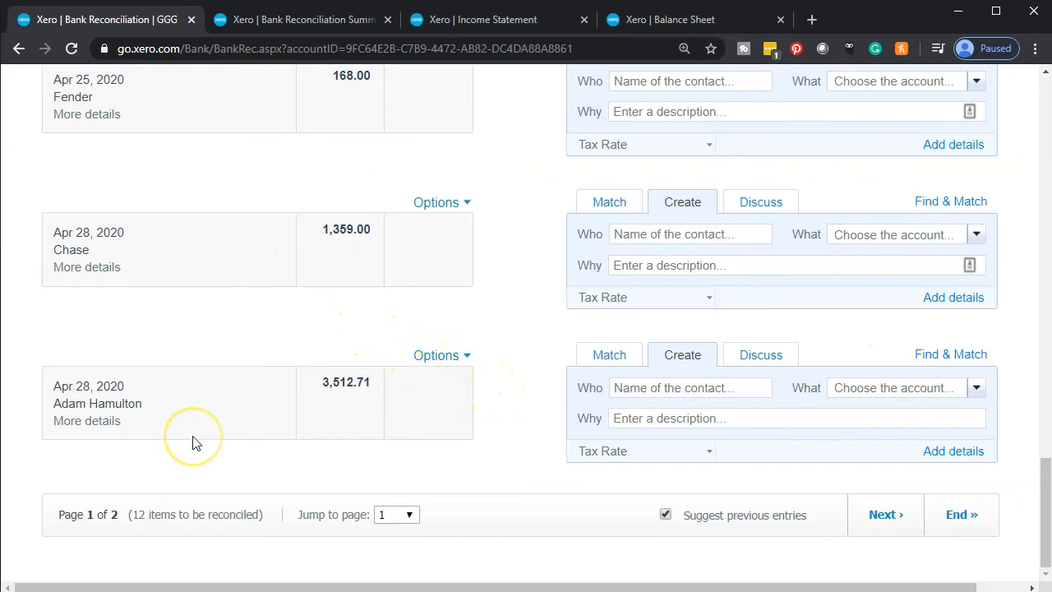
scroll(195, 442, up, 6)
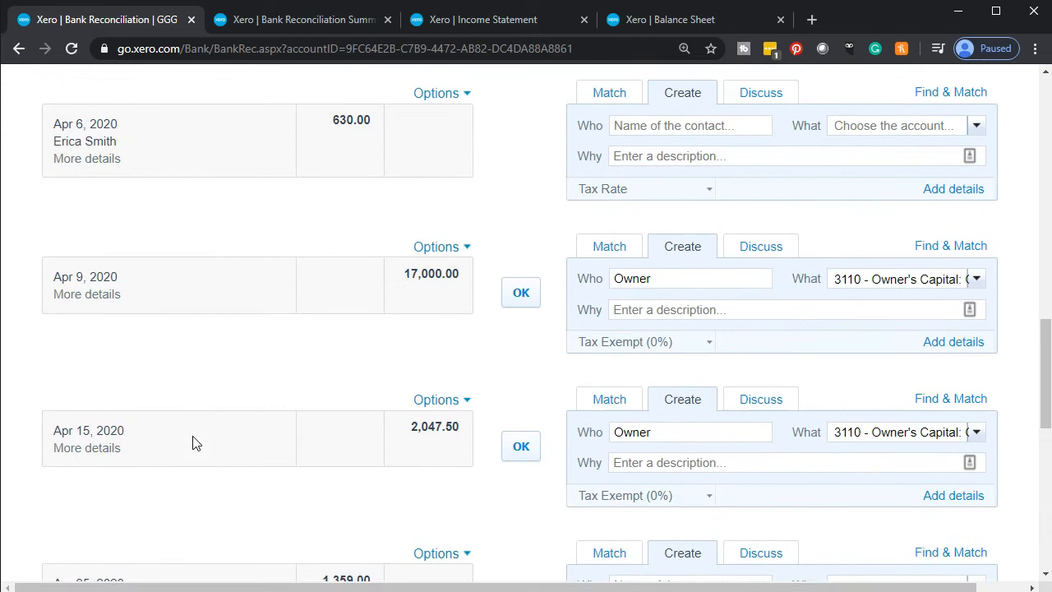
scroll(194, 442, up, 8)
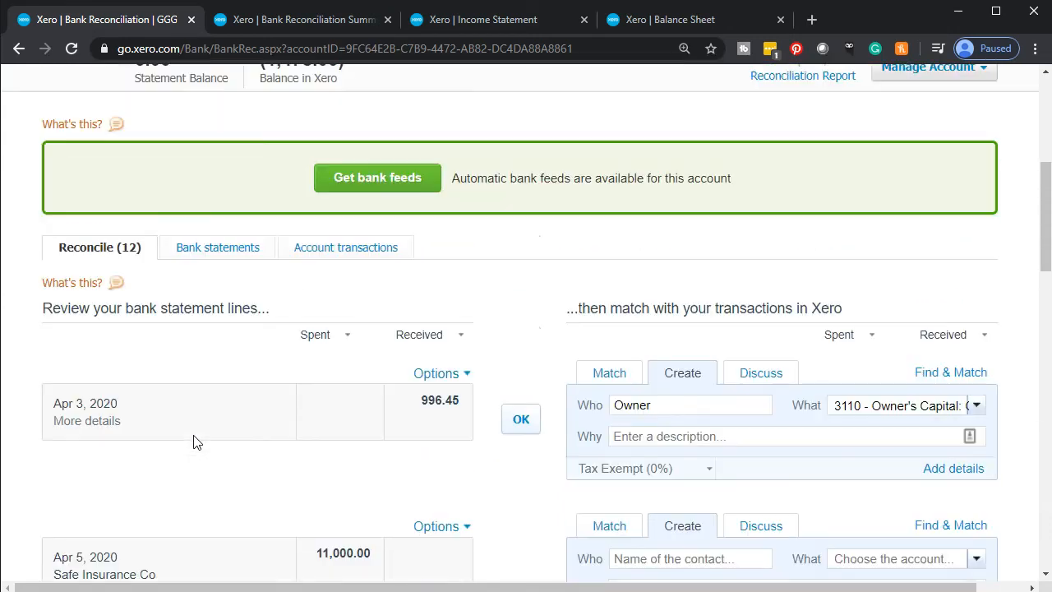
scroll(195, 442, down, 4)
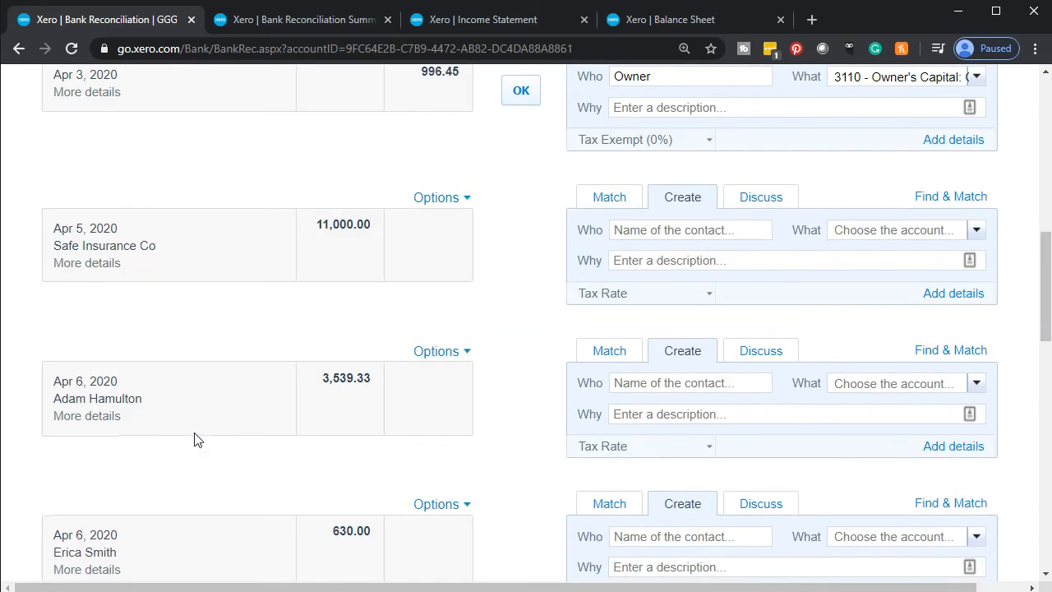
scroll(197, 437, up, 1)
scroll(195, 436, down, 6)
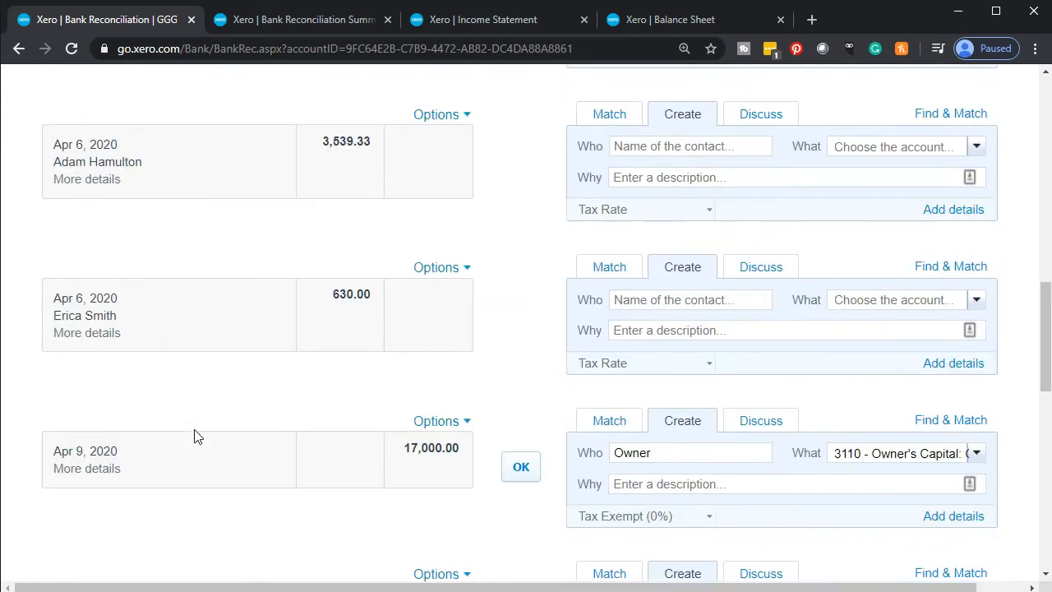
scroll(198, 435, down, 4)
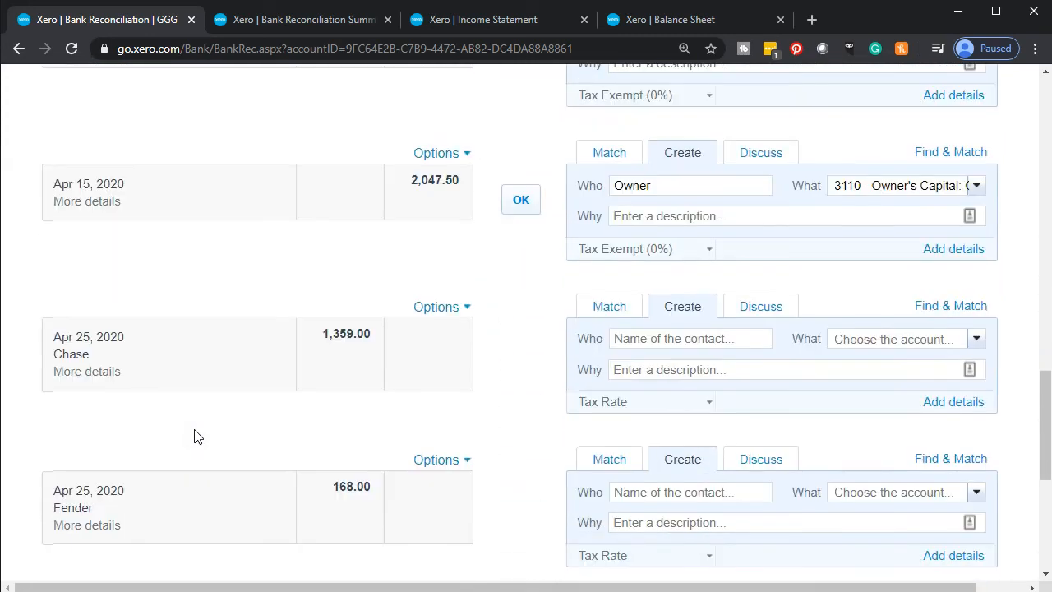
scroll(204, 407, down, 3)
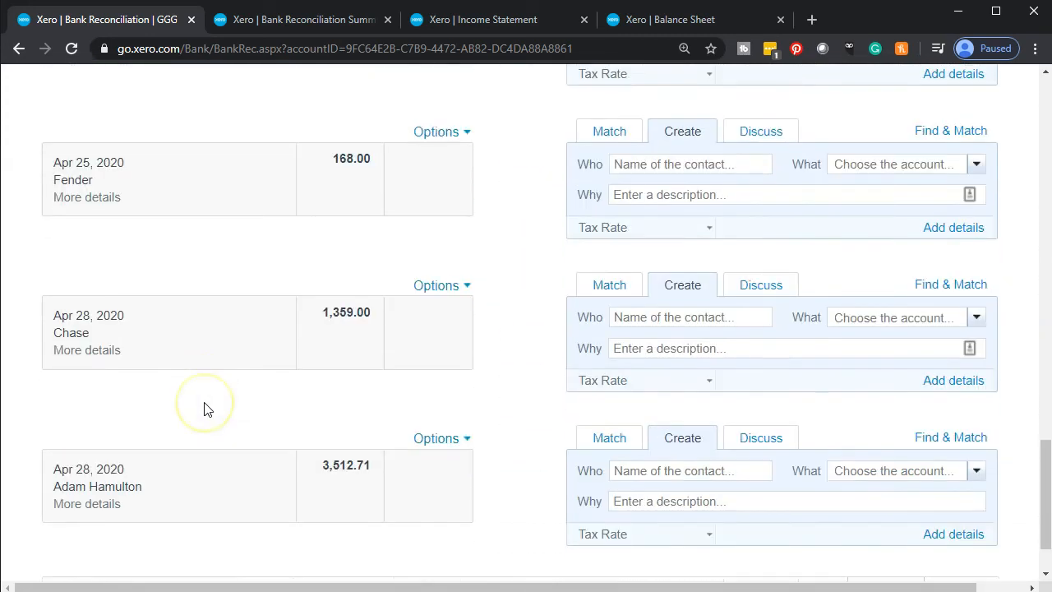
click(258, 419)
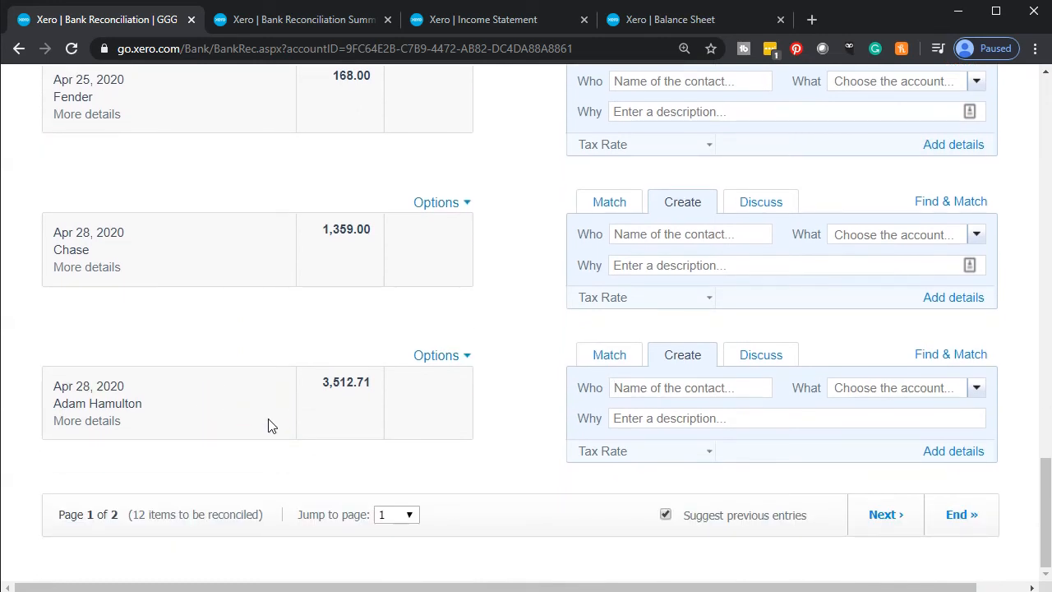
scroll(271, 427, up, 15)
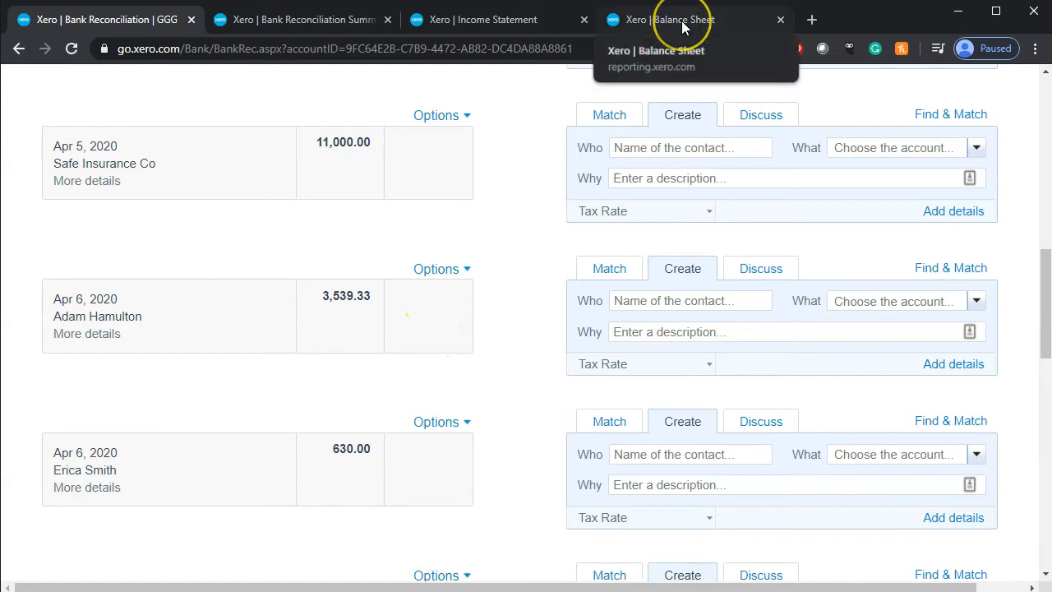
Step: Enlarge the Balance Sheet view to 125%, update the report as of Apr 30, 2020, and check the Checking - Chase balance
click(681, 27)
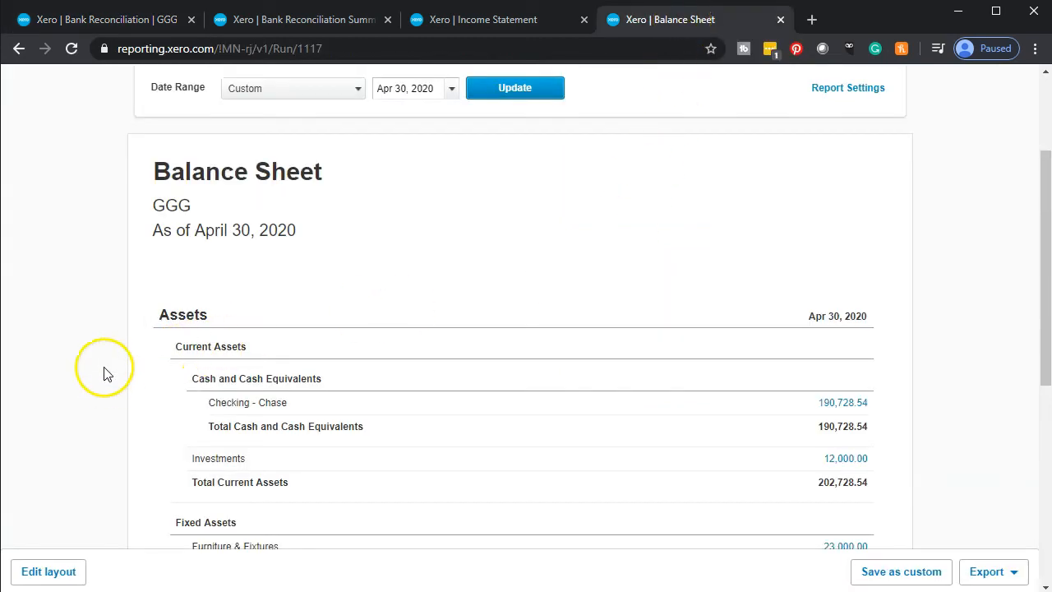
key(ctrl+plus)
key(ctrl+plus)
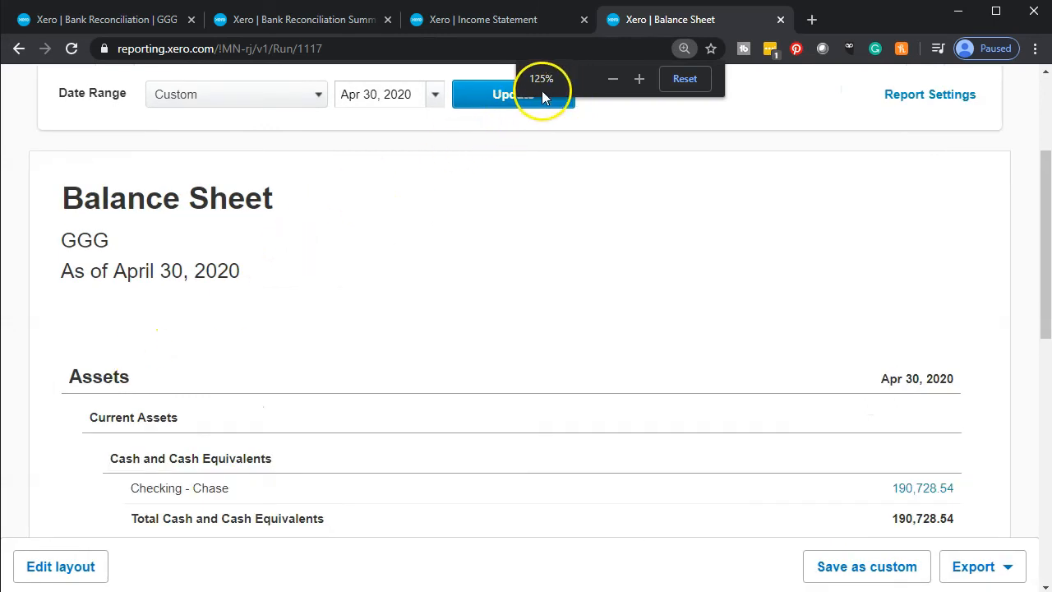
click(476, 100)
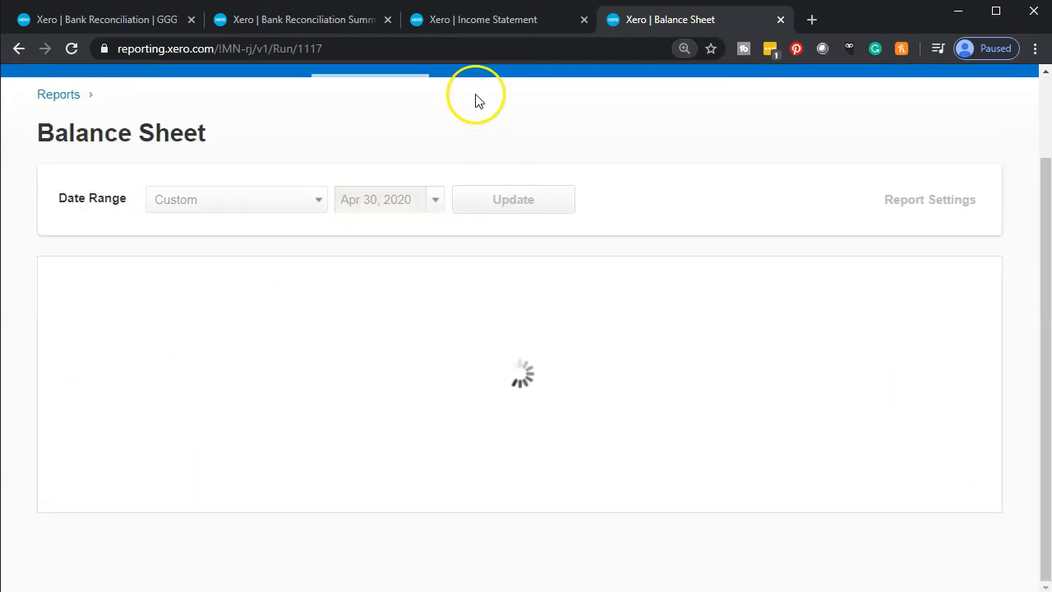
scroll(396, 341, down, 3)
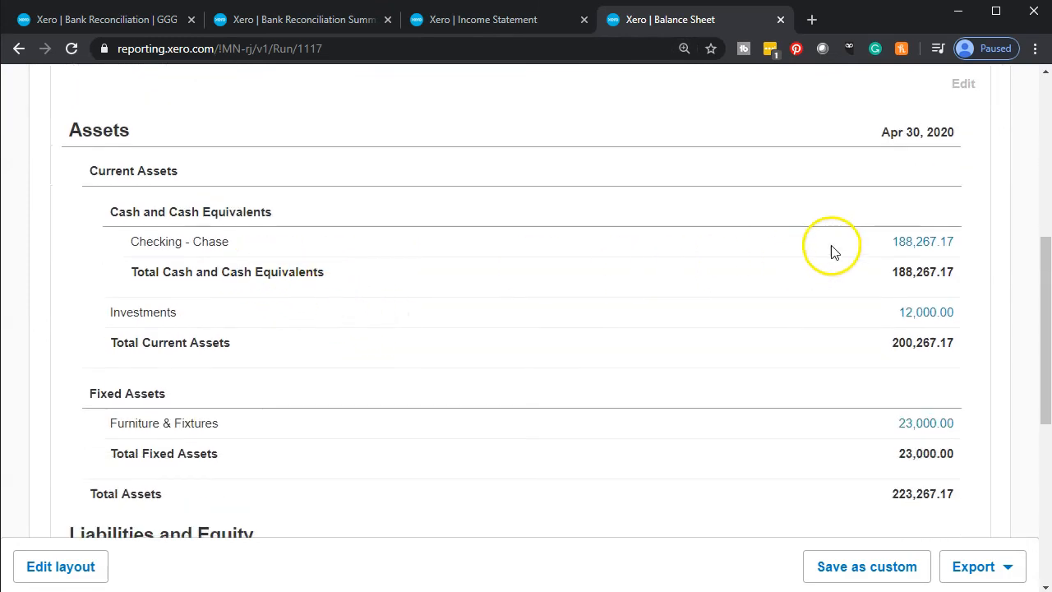
Step: Open the transactions behind the Checking - Chase balance, examine the April payments, and return to the Balance Sheet
click(904, 243)
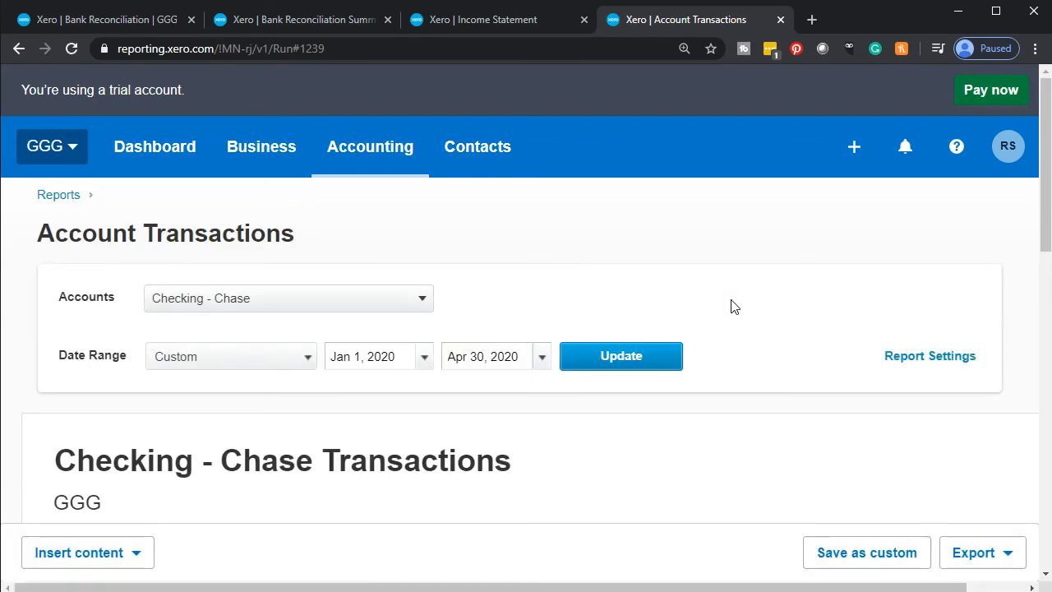
scroll(733, 307, down, 8)
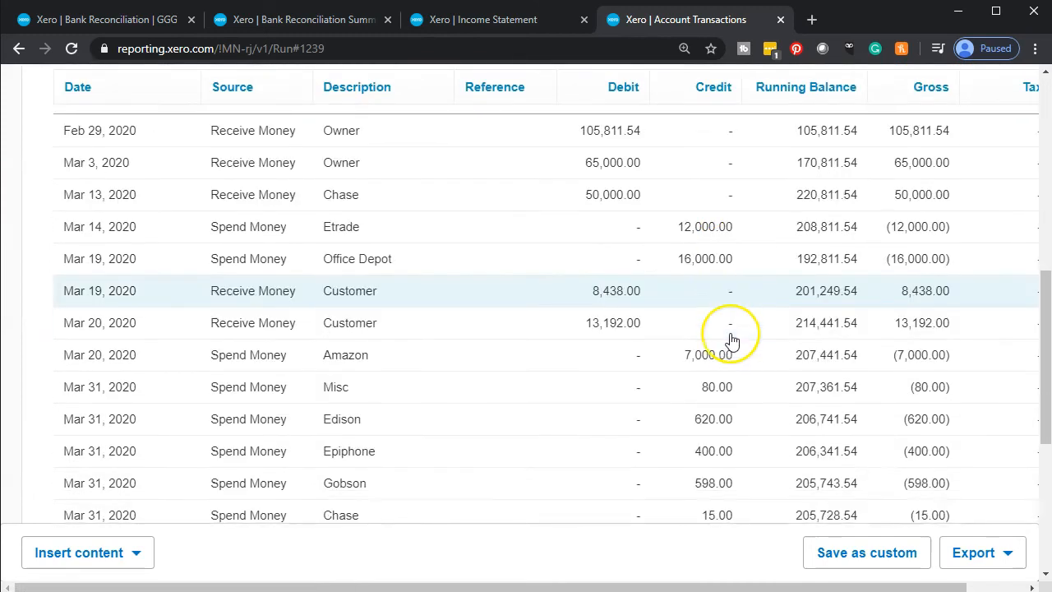
scroll(731, 341, down, 4)
click(708, 344)
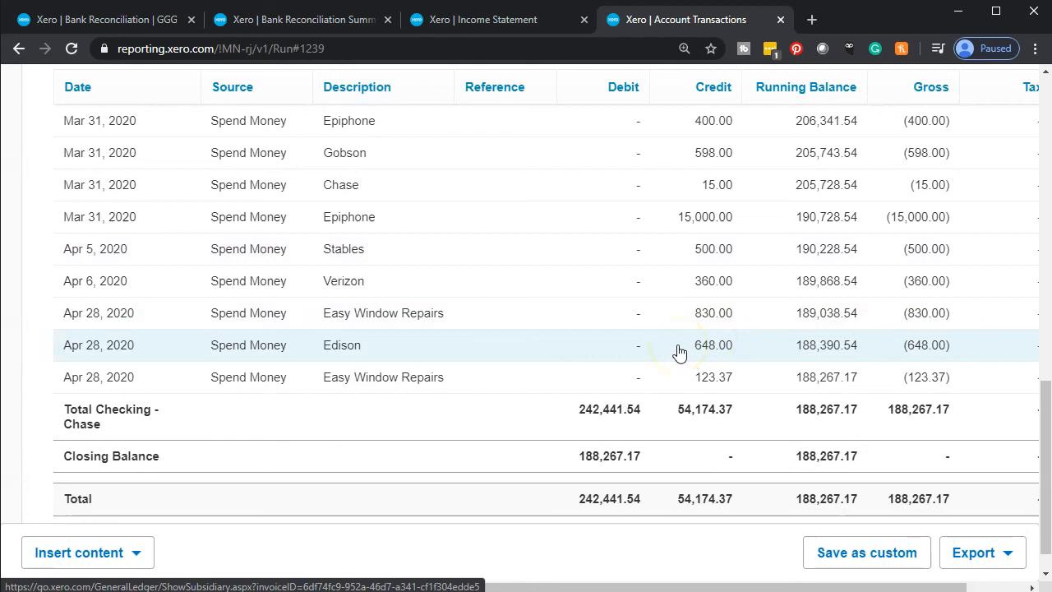
click(557, 344)
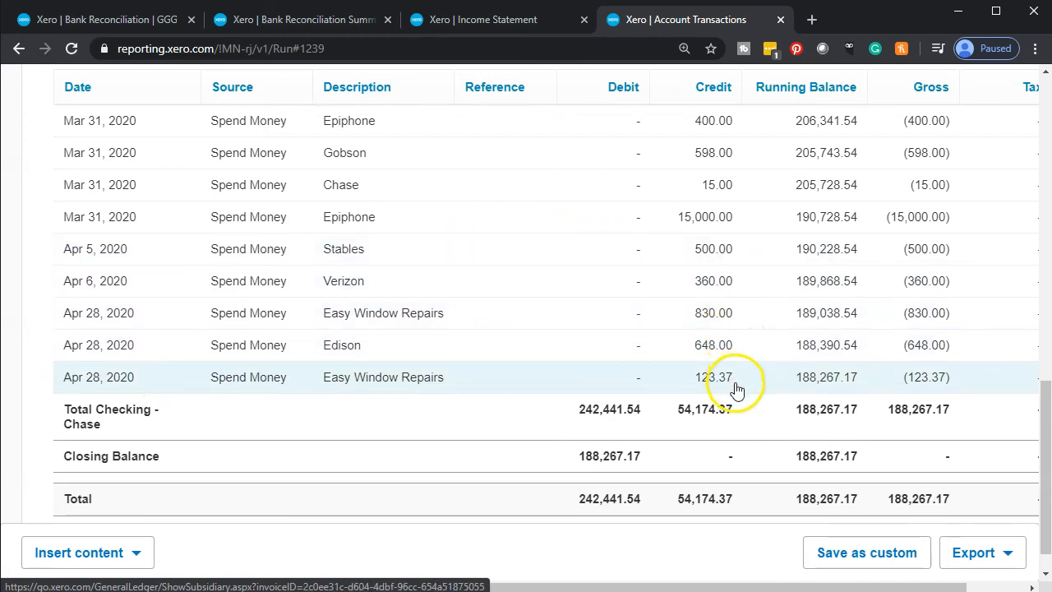
click(17, 49)
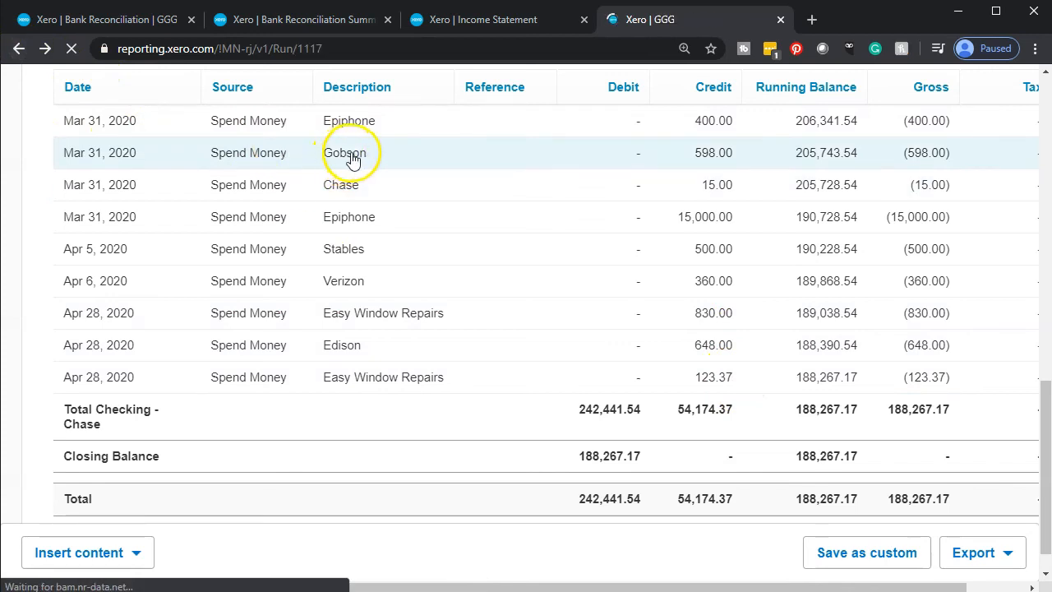
Step: Refresh the Income Statement for Apr 1 to Apr 30, 2020 and review its operating expenses and net income
click(457, 27)
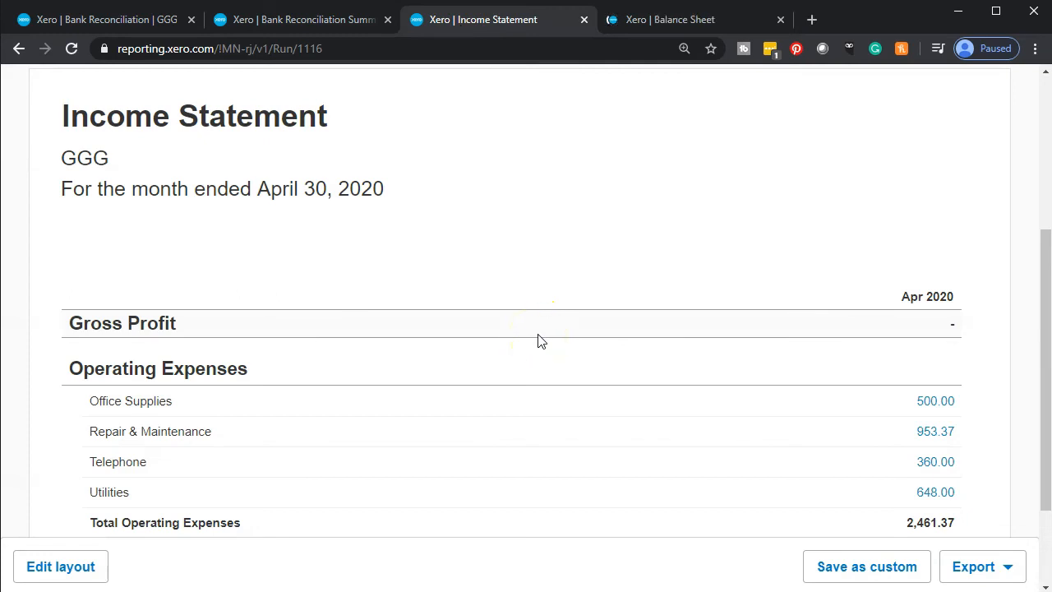
scroll(538, 341, up, 1)
scroll(509, 304, up, 3)
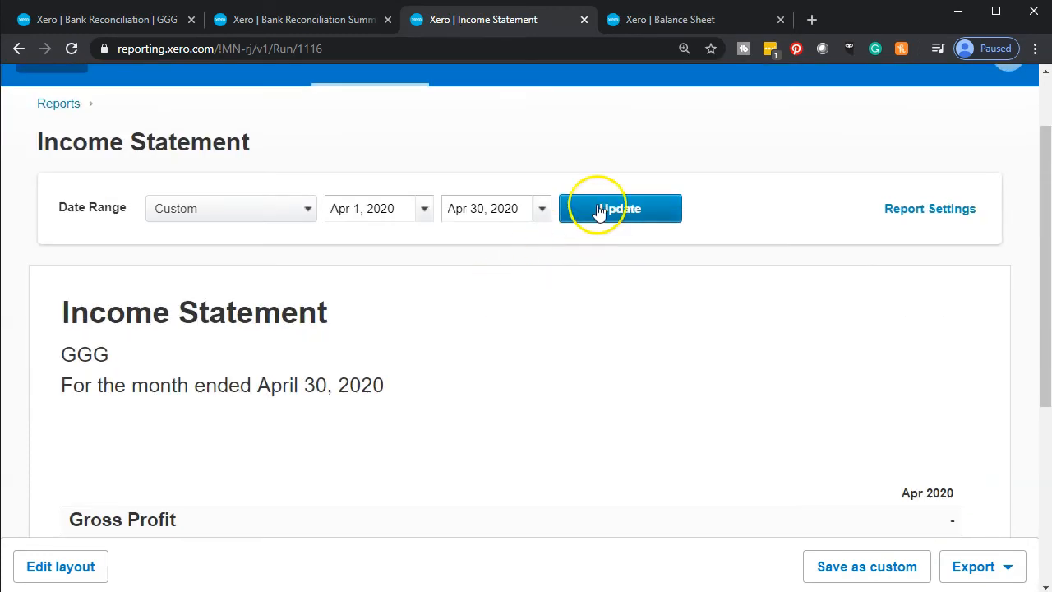
click(598, 209)
scroll(601, 299, down, 5)
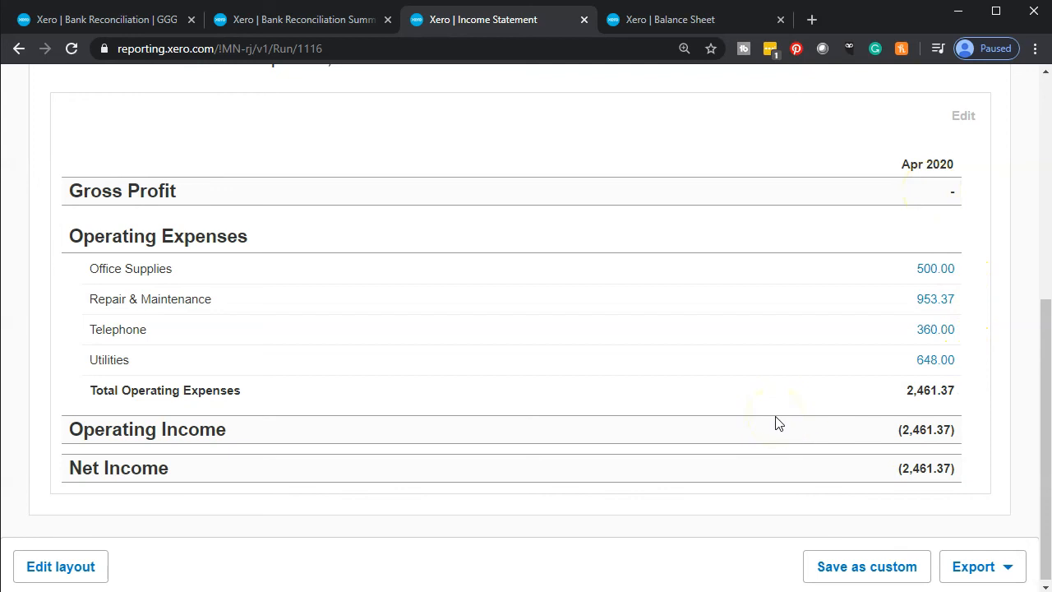
Step: Compare the Balance in Xero on the Bank Reconciliation Summary with the Checking - Chase balance on the Balance Sheet
click(324, 22)
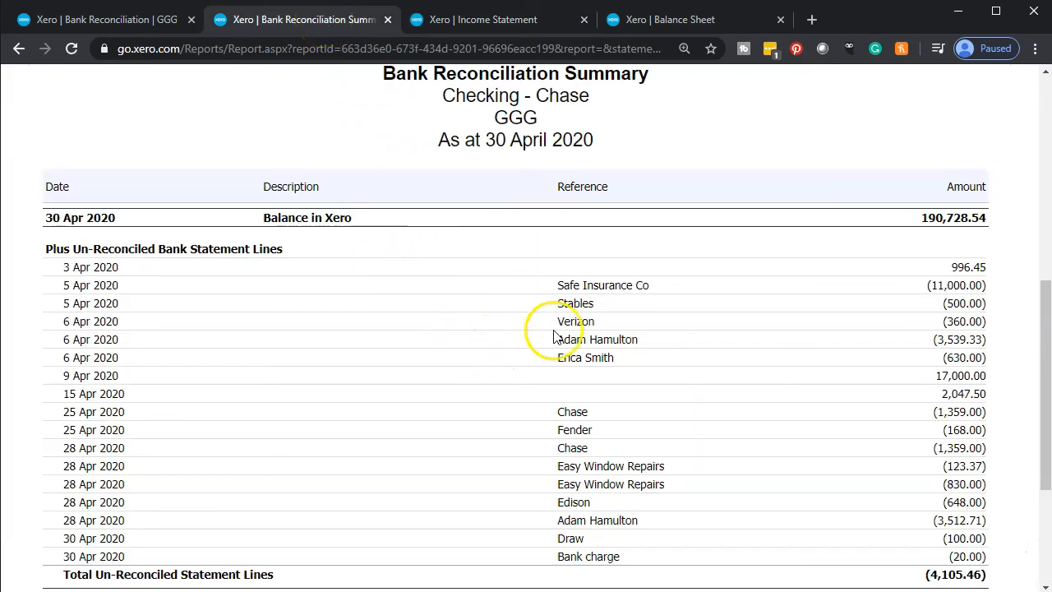
click(693, 25)
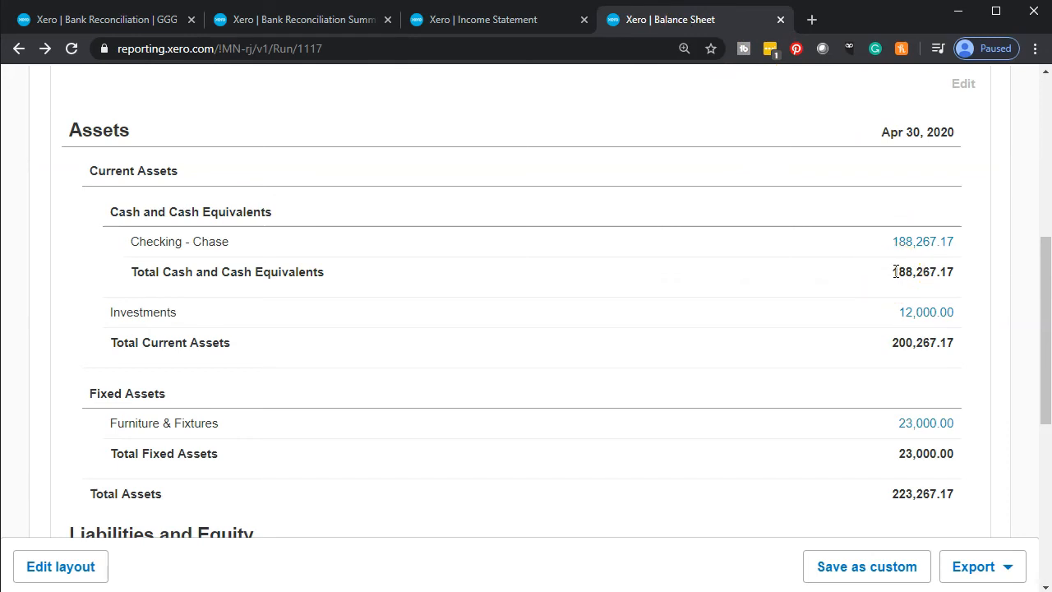
click(340, 22)
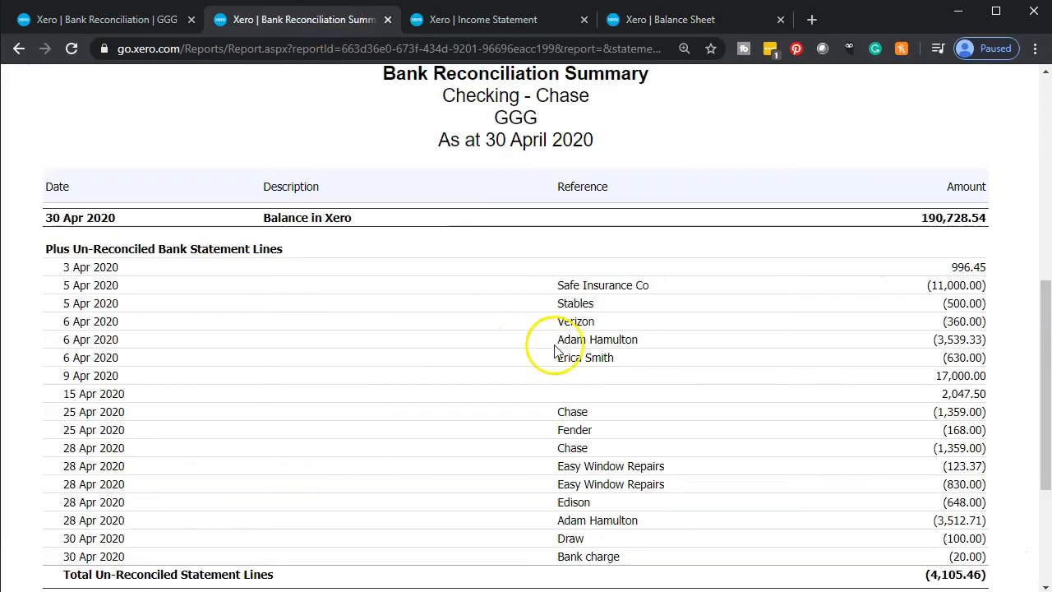
Step: Update the Bank Reconciliation Summary for Checking - Chase as of Apr 30, 2020 and review its balance and unreconciled lines
scroll(572, 365, down, 1)
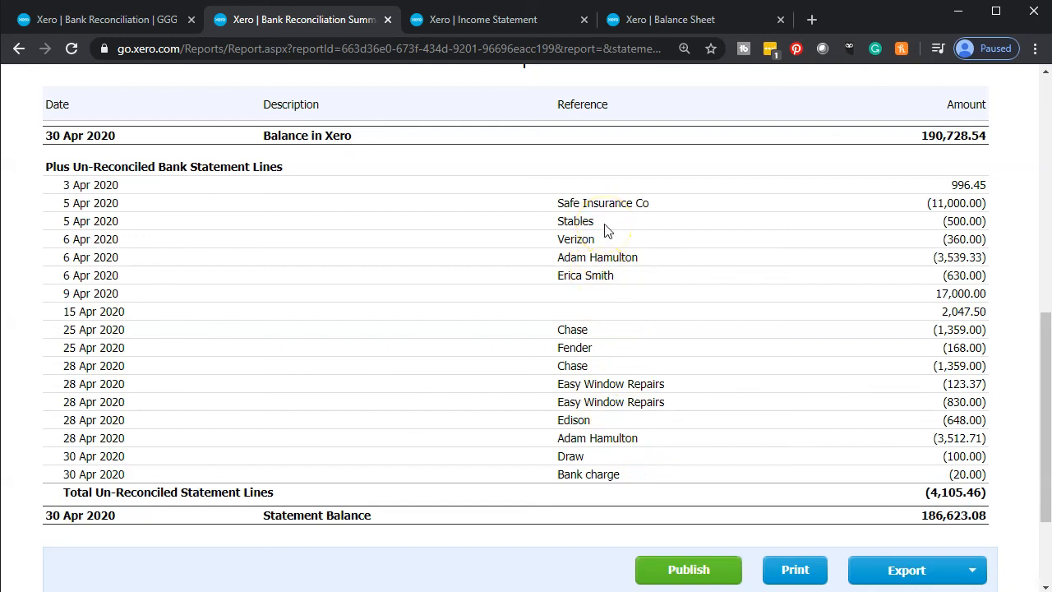
scroll(525, 394, up, 3)
click(378, 151)
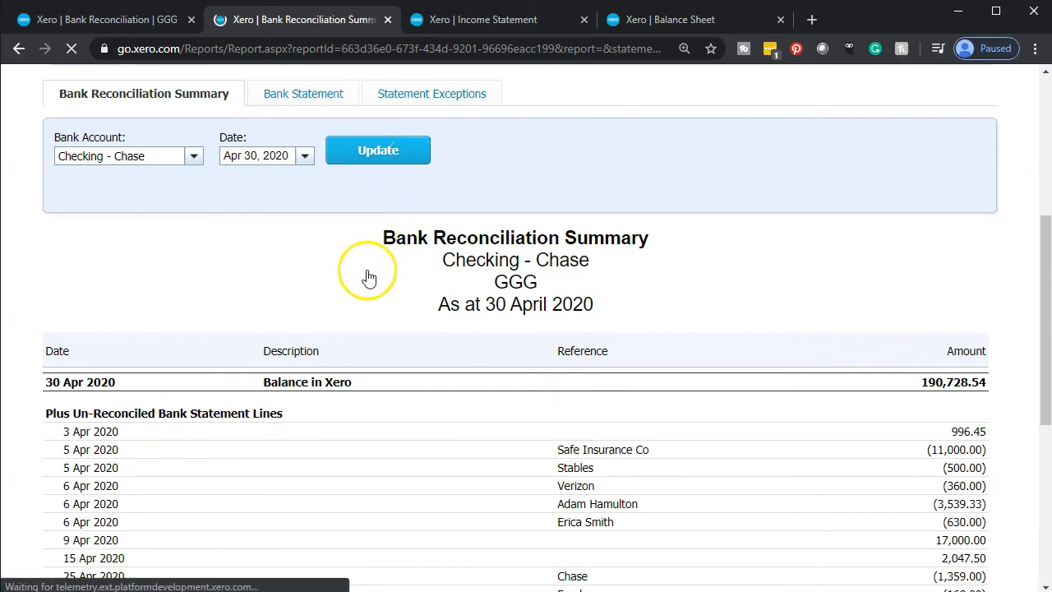
scroll(366, 277, down, 6)
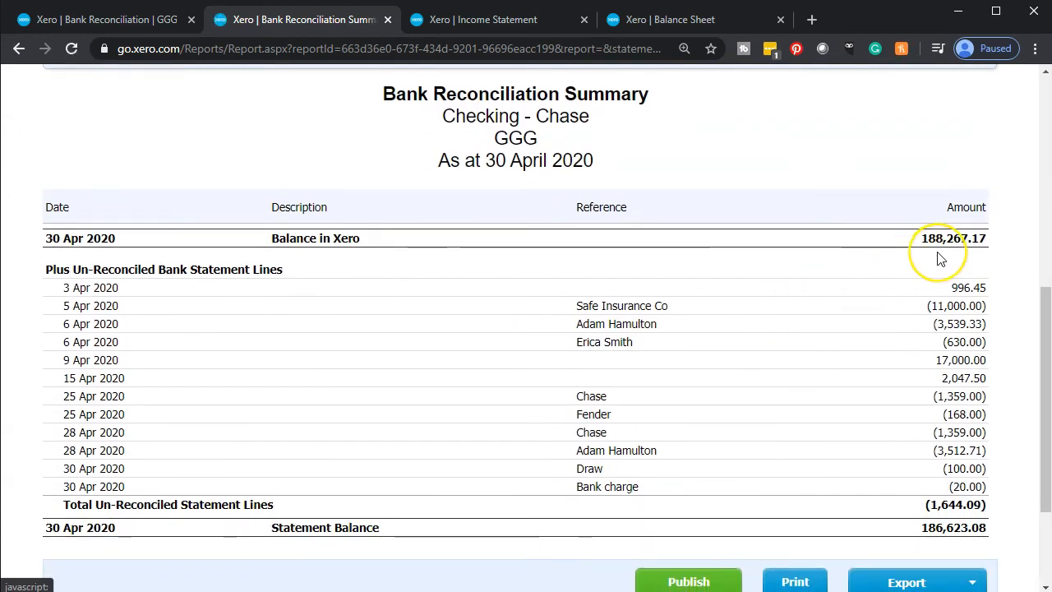
Step: Open the imported bank statement lines for Checking - Chase and examine the reconciled or unreconciled status of the April entries
click(937, 253)
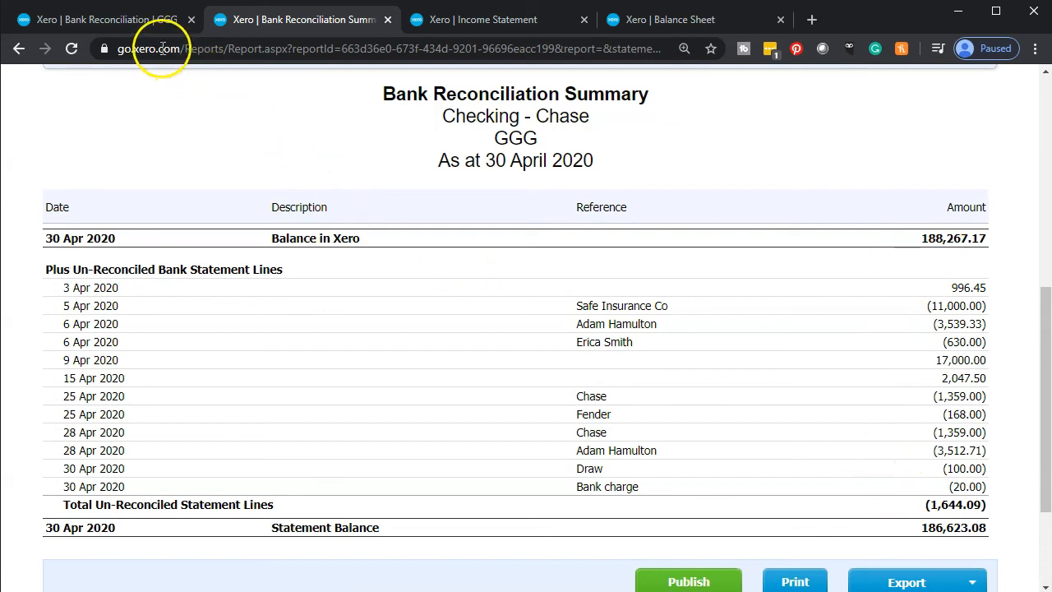
click(126, 28)
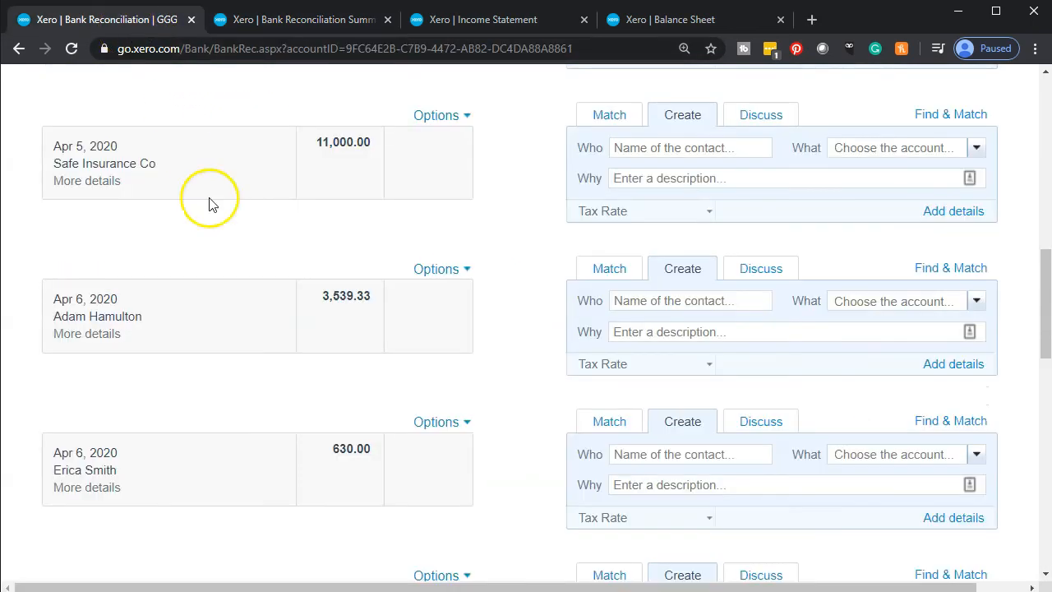
scroll(266, 319, up, 5)
click(222, 250)
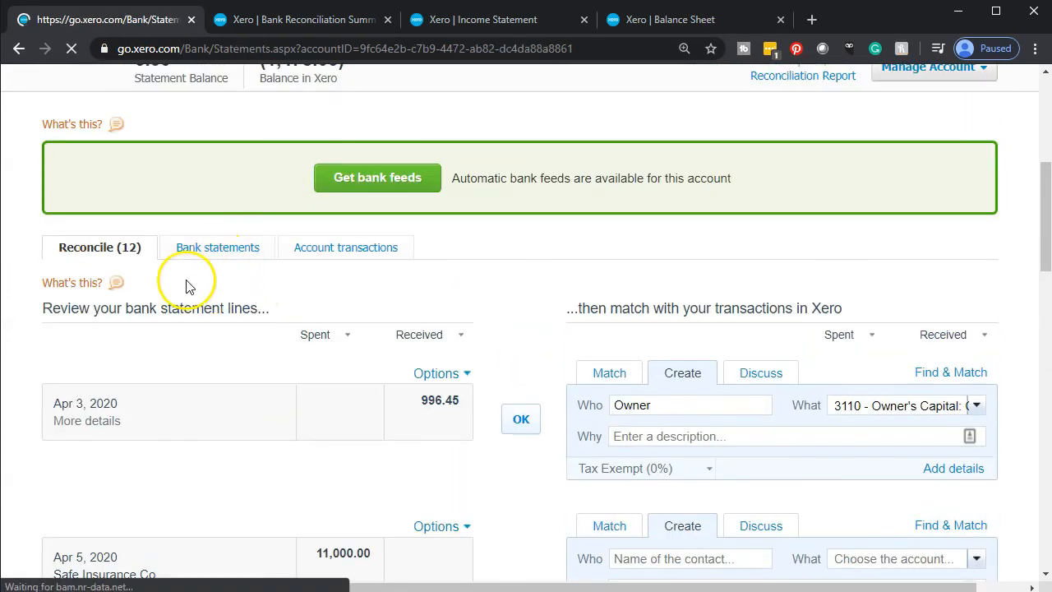
scroll(550, 368, down, 1)
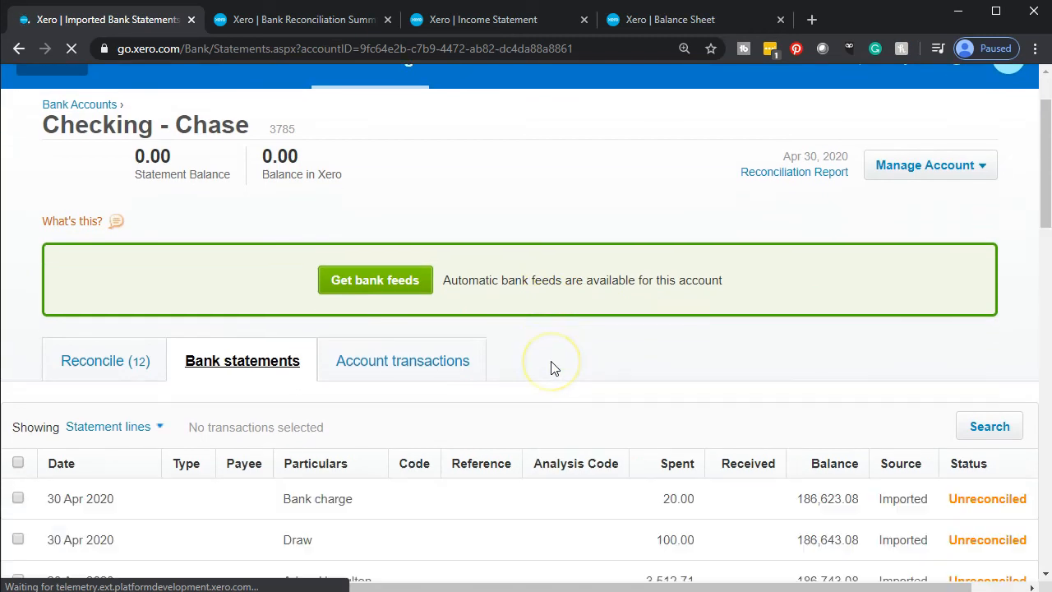
scroll(550, 367, down, 3)
scroll(550, 367, down, 2)
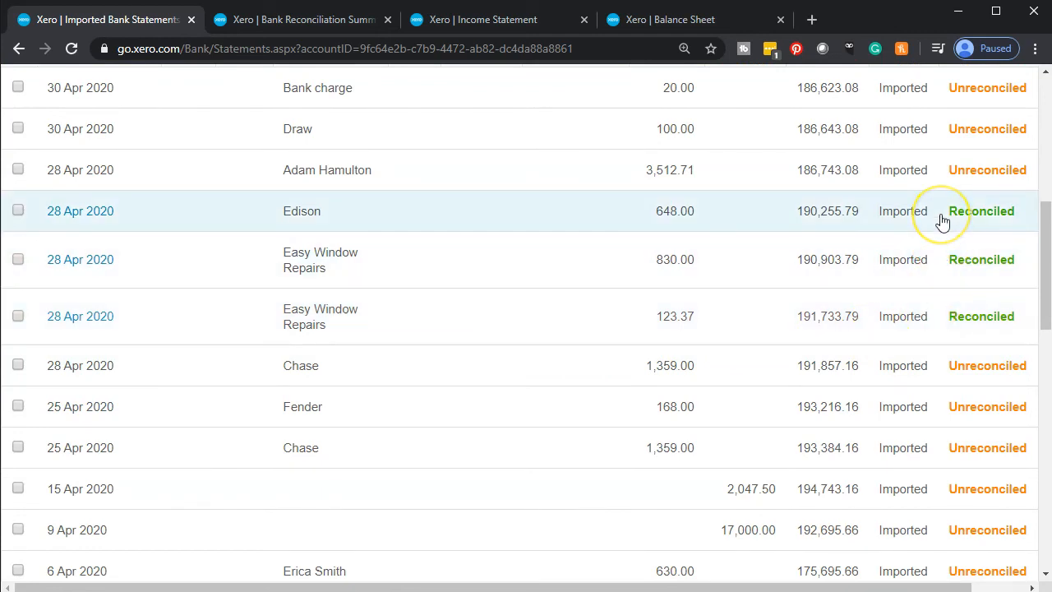
scroll(942, 222, down, 3)
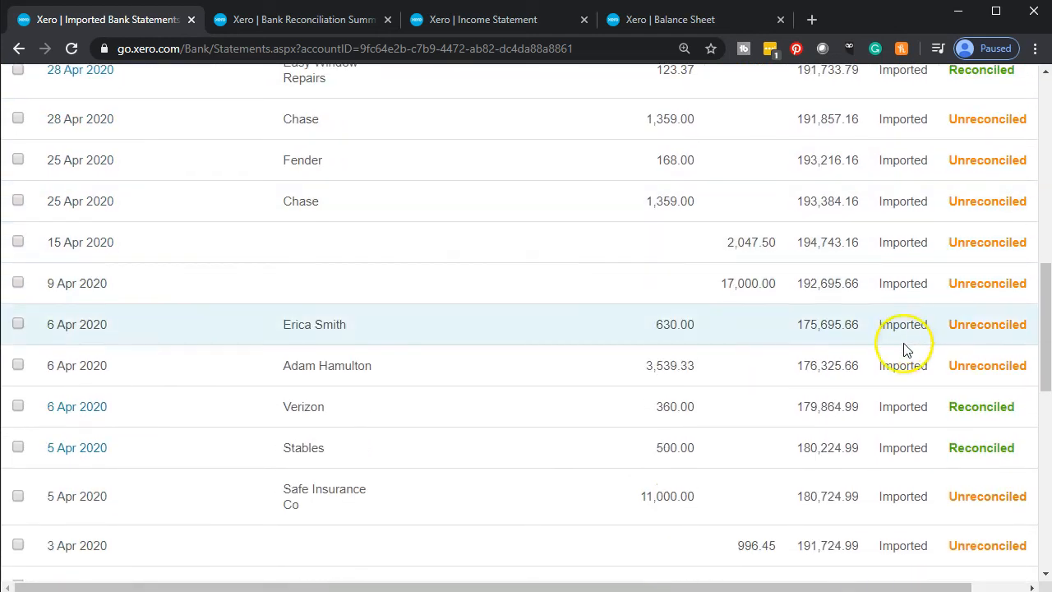
scroll(904, 378, down, 2)
scroll(650, 450, up, 5)
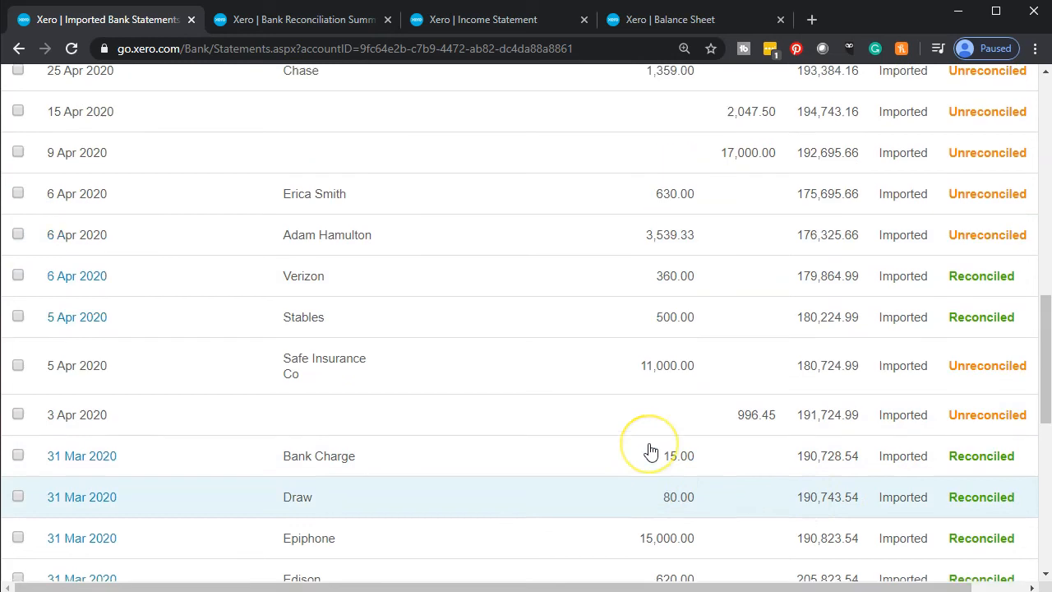
scroll(650, 450, up, 4)
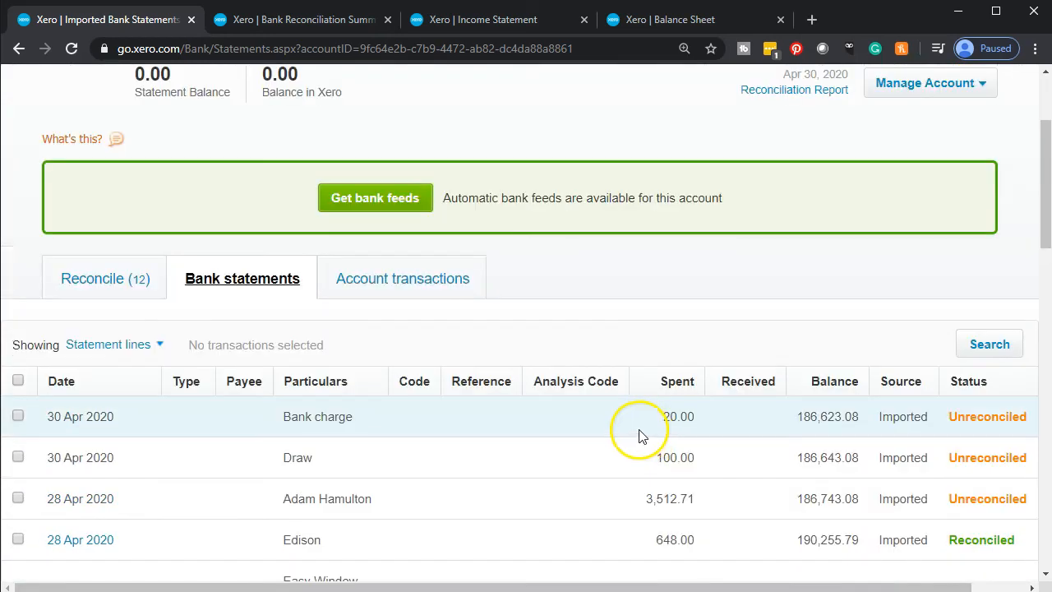
Step: Open the account transactions for Checking - Chase and review the April payments, their running balance and status
click(408, 288)
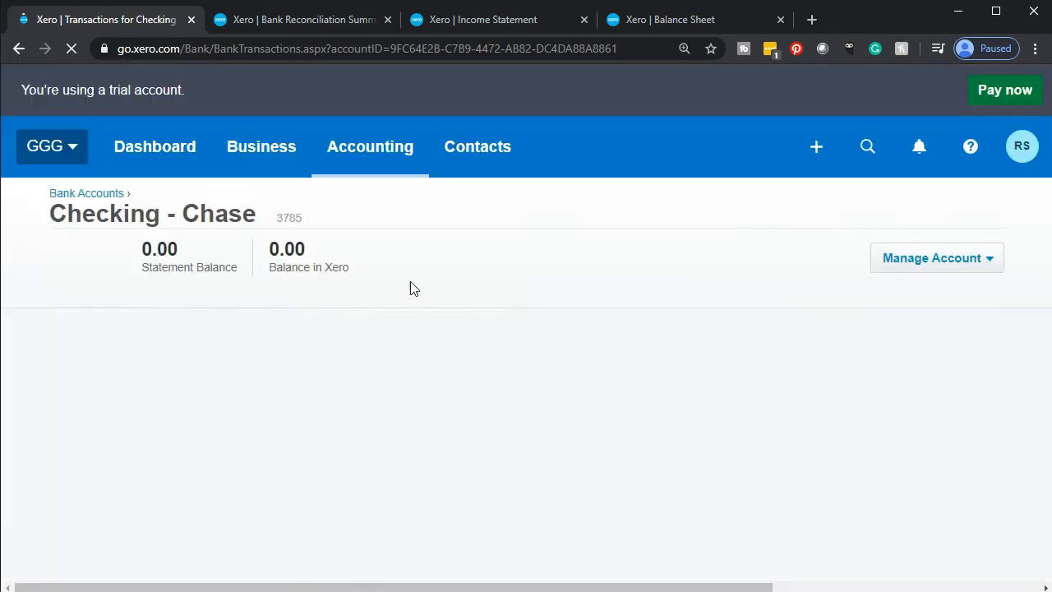
scroll(410, 286, down, 4)
scroll(410, 288, down, 2)
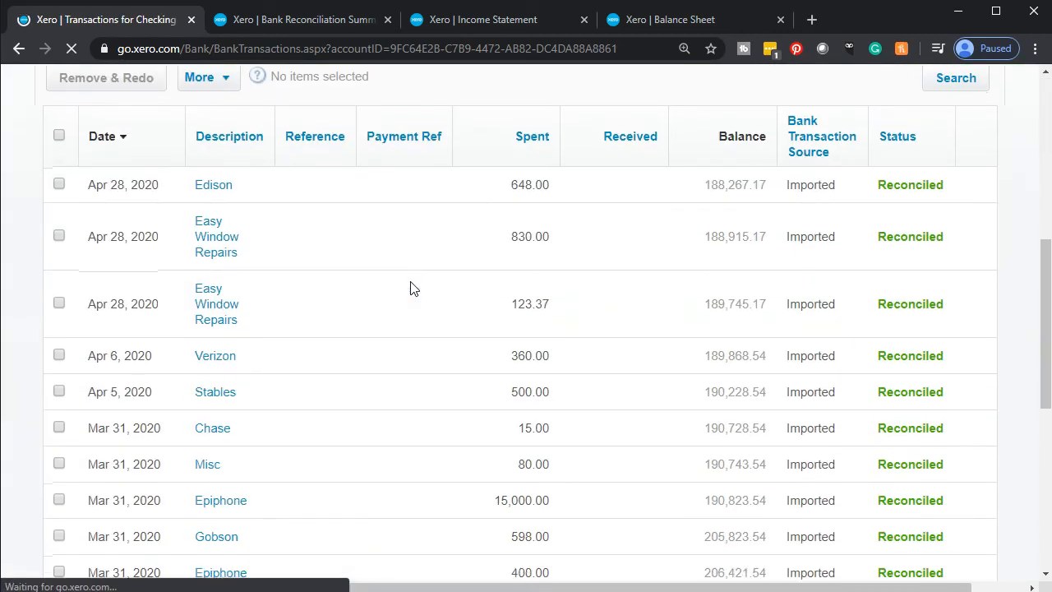